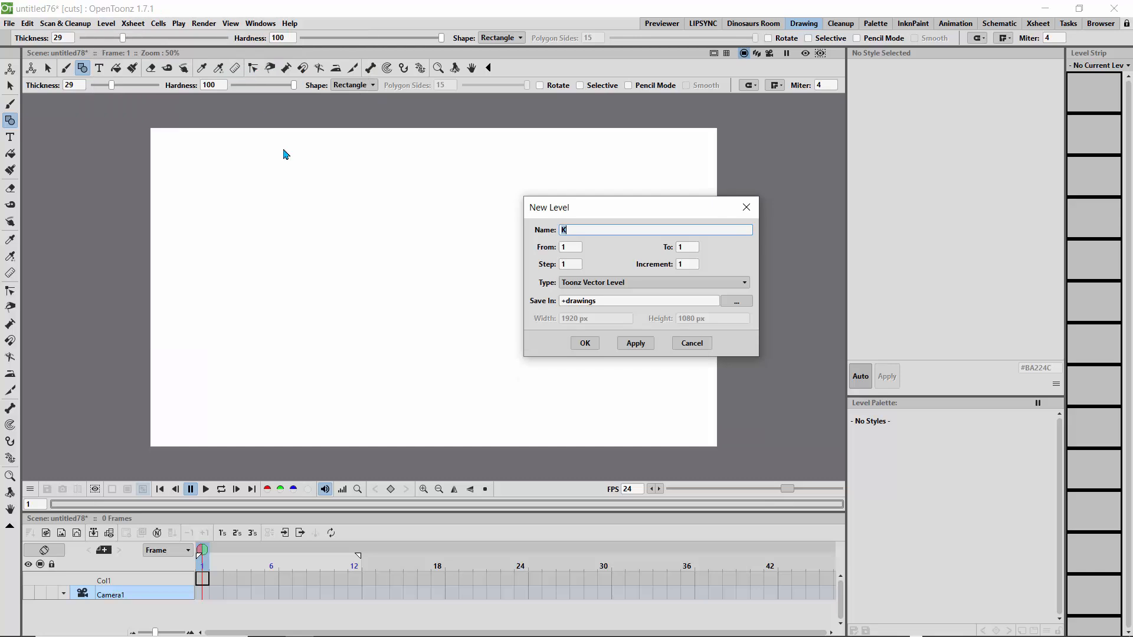
Create the Toonz Vector Level K and turn off Auto Group for the Geometric tool
left_click(574, 345)
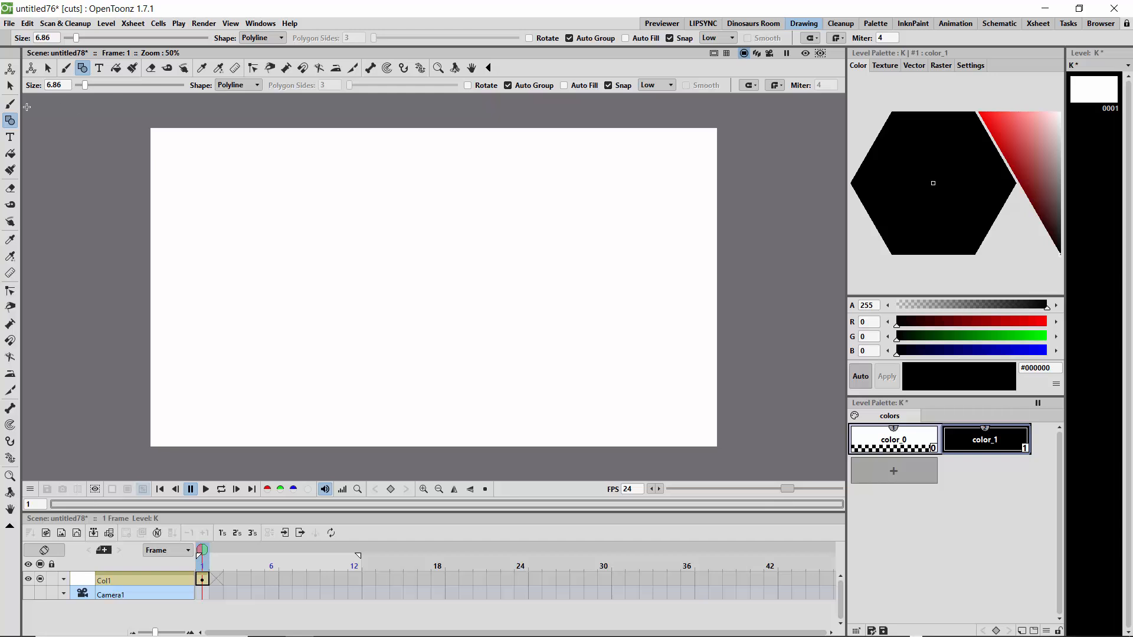
left_click(10, 104)
left_click(10, 122)
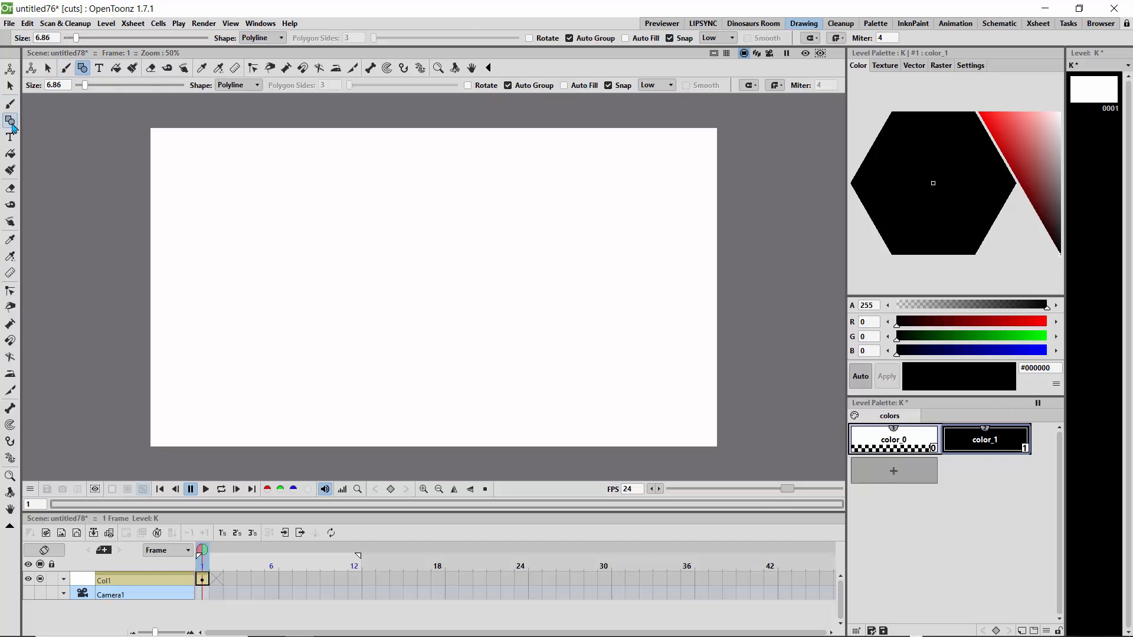
left_click(508, 86)
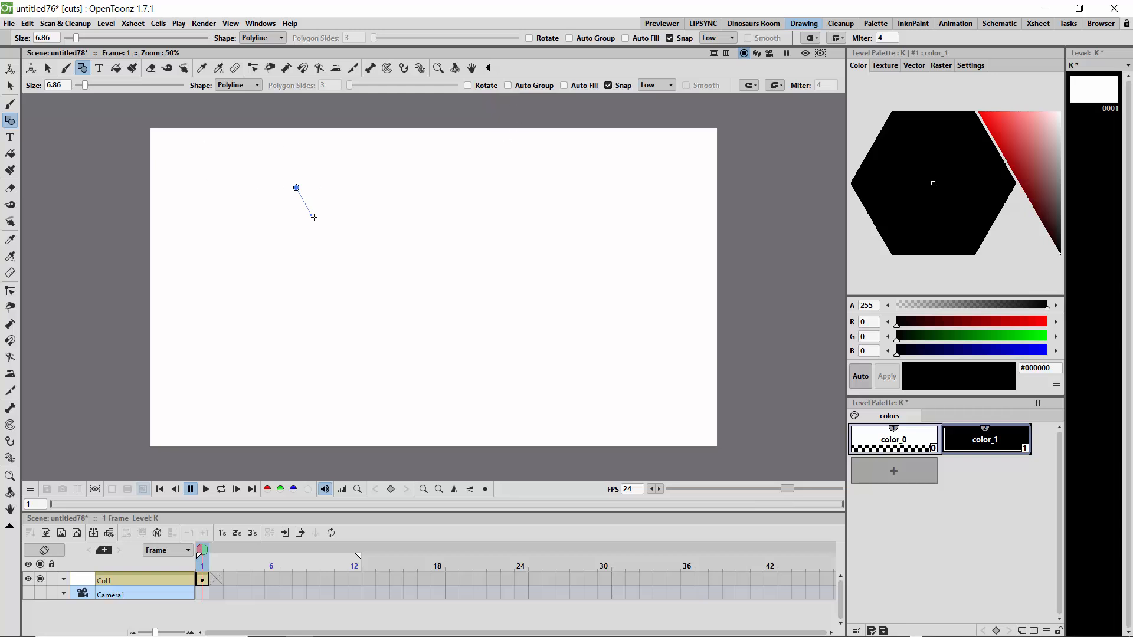
left_click_drag(314, 217, 282, 230)
left_click(295, 189)
key("ctrl+z")
Draw two separate black rectangles side by side in the upper left part of the canvas using the Rectangle shape
left_click(235, 85)
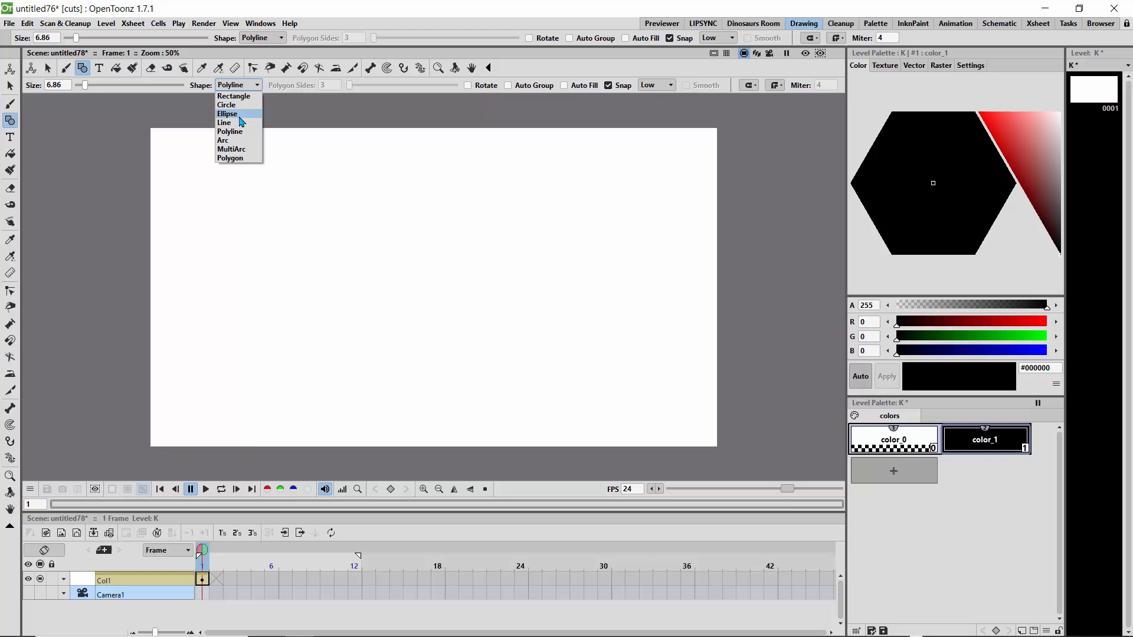
left_click(228, 96)
left_click_drag(269, 224, 314, 247)
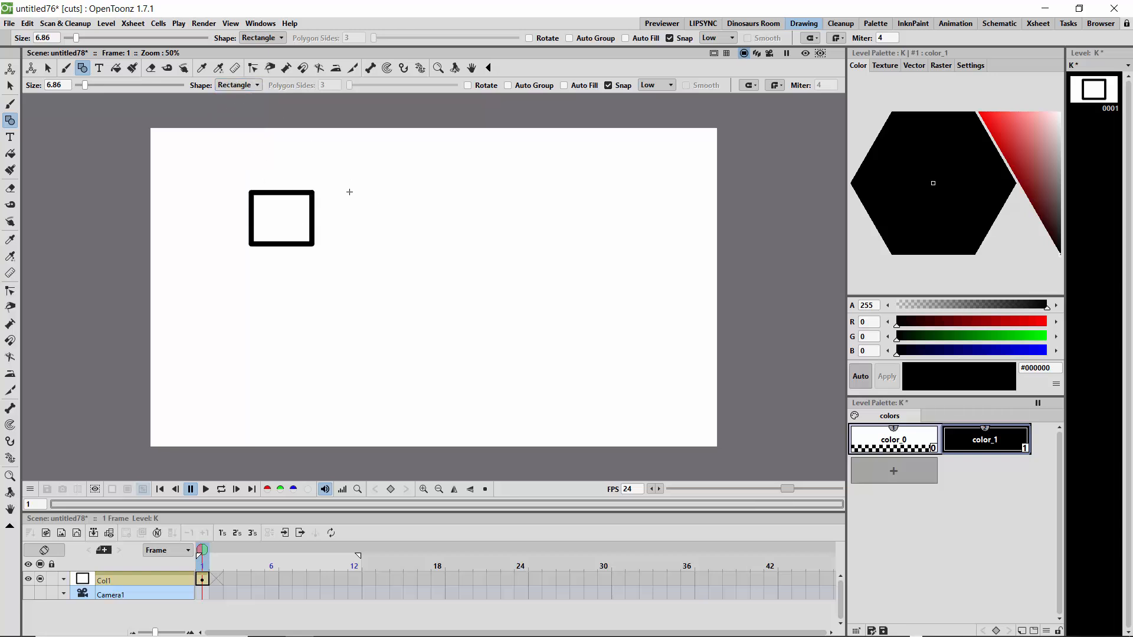
left_click_drag(347, 177, 403, 235)
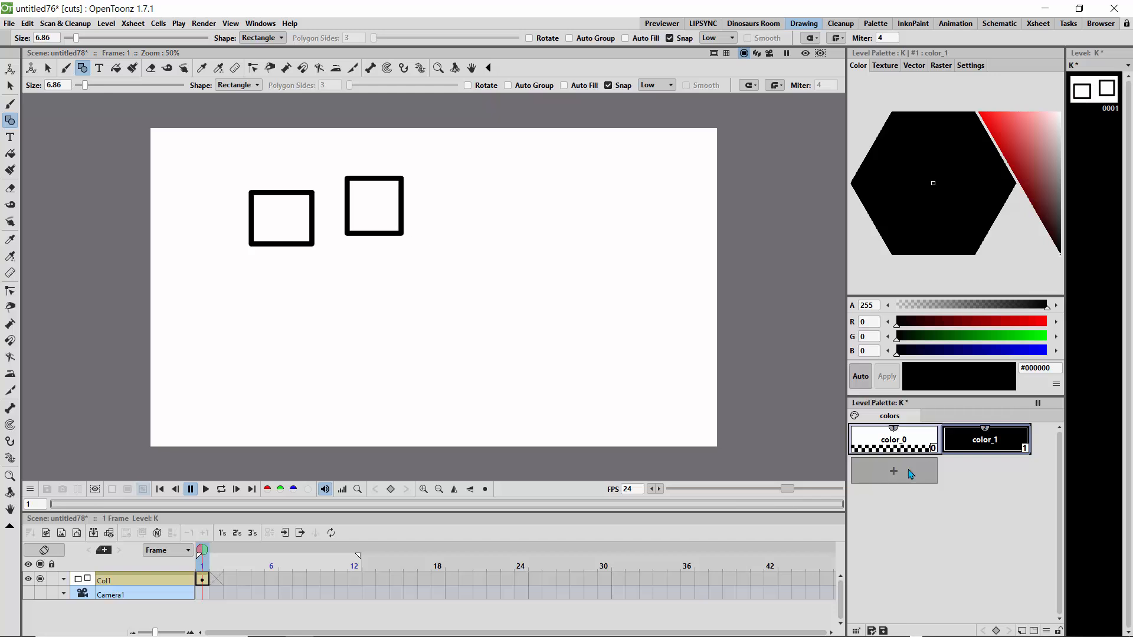
Add two new styles to the level palette, a dark green #007000 and a red #C24646
left_click(910, 473)
left_click(950, 472)
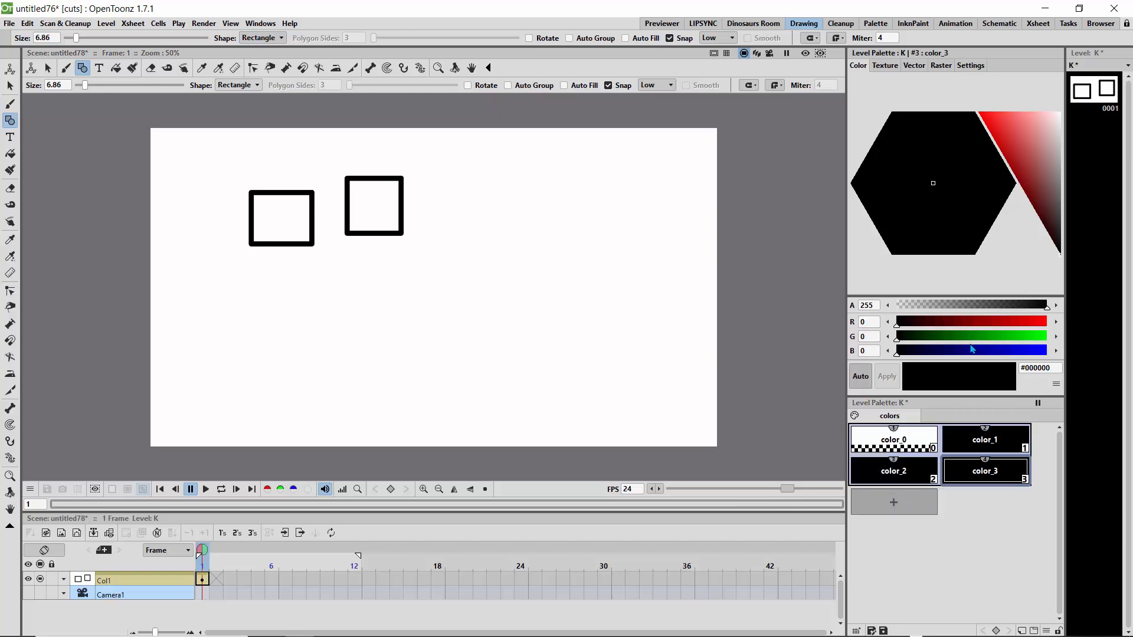
left_click(914, 470)
left_click_drag(949, 336, 963, 344)
left_click(967, 472)
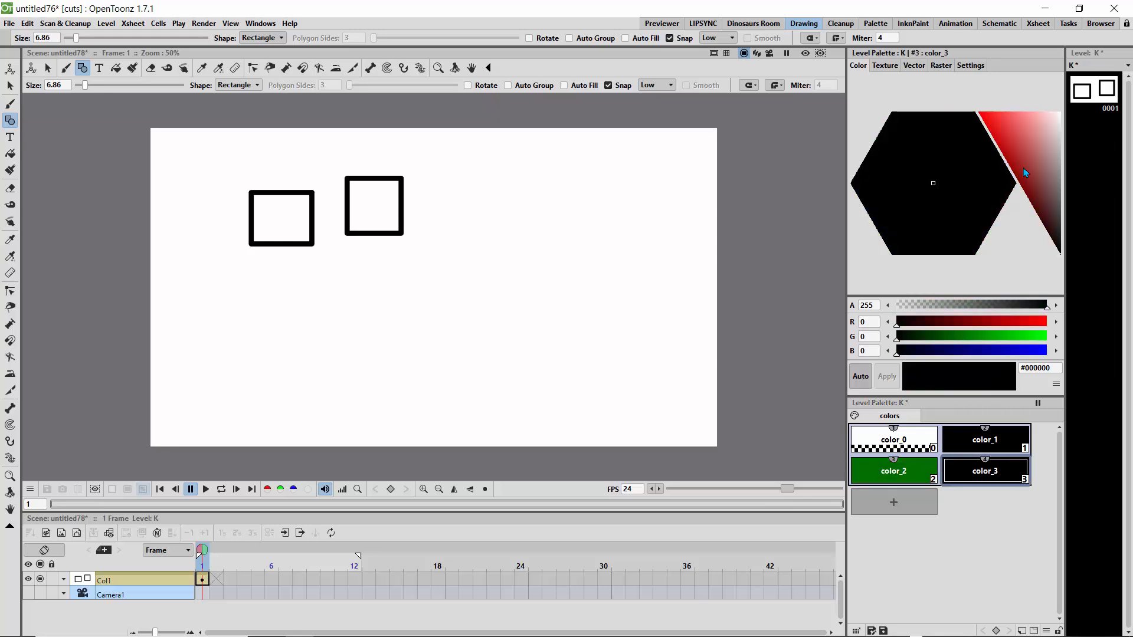
left_click(1020, 145)
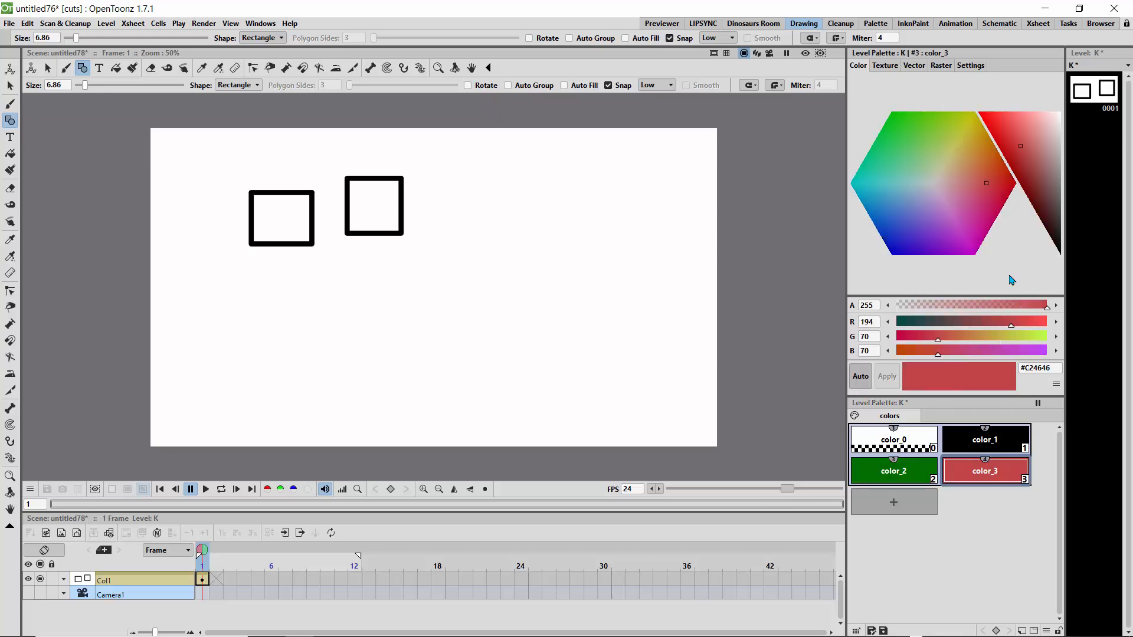
Fill the left rectangle with red color_3 and the right rectangle with green color_2
left_click(11, 155)
left_click(279, 207)
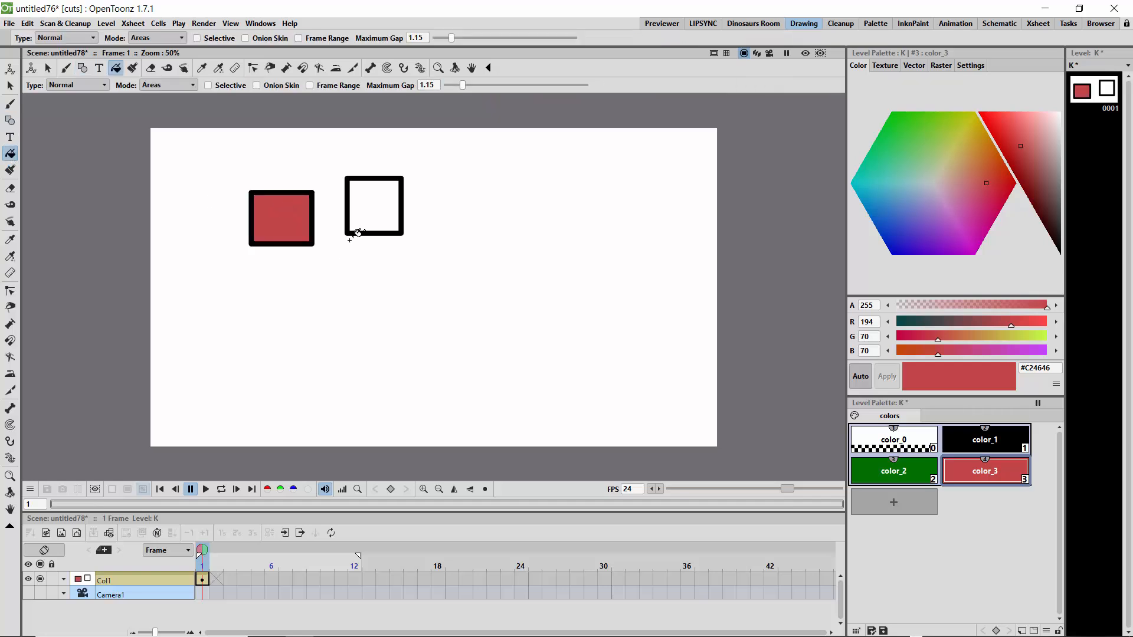
left_click(859, 475)
left_click(377, 201)
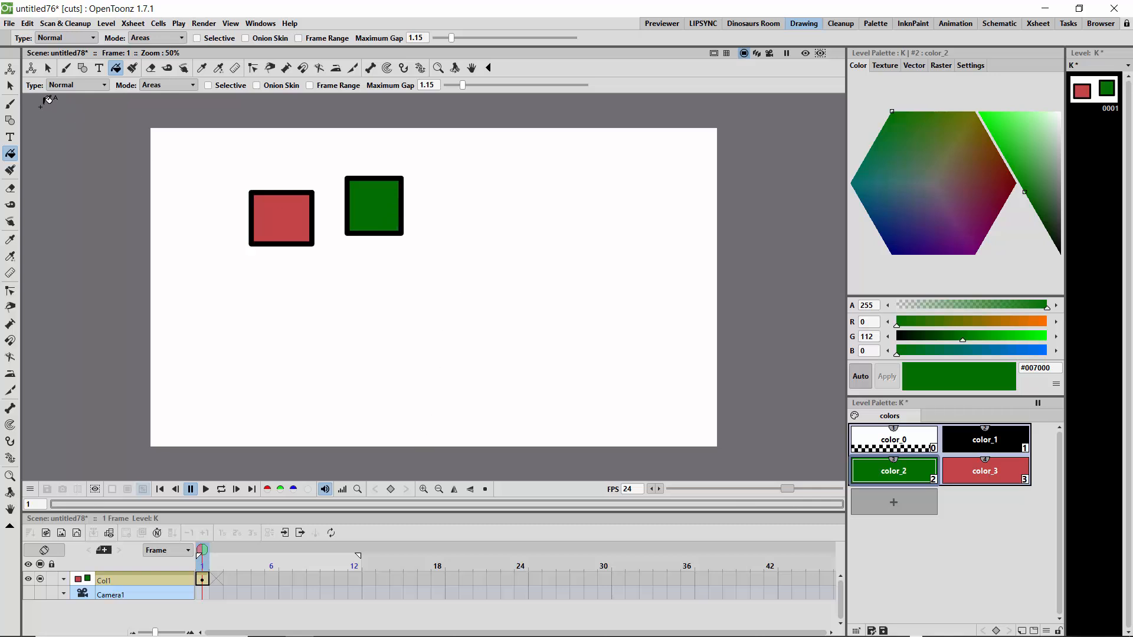
Move the red rectangle up and to the right so it overlaps the green rectangle
left_click(10, 85)
left_click(285, 207)
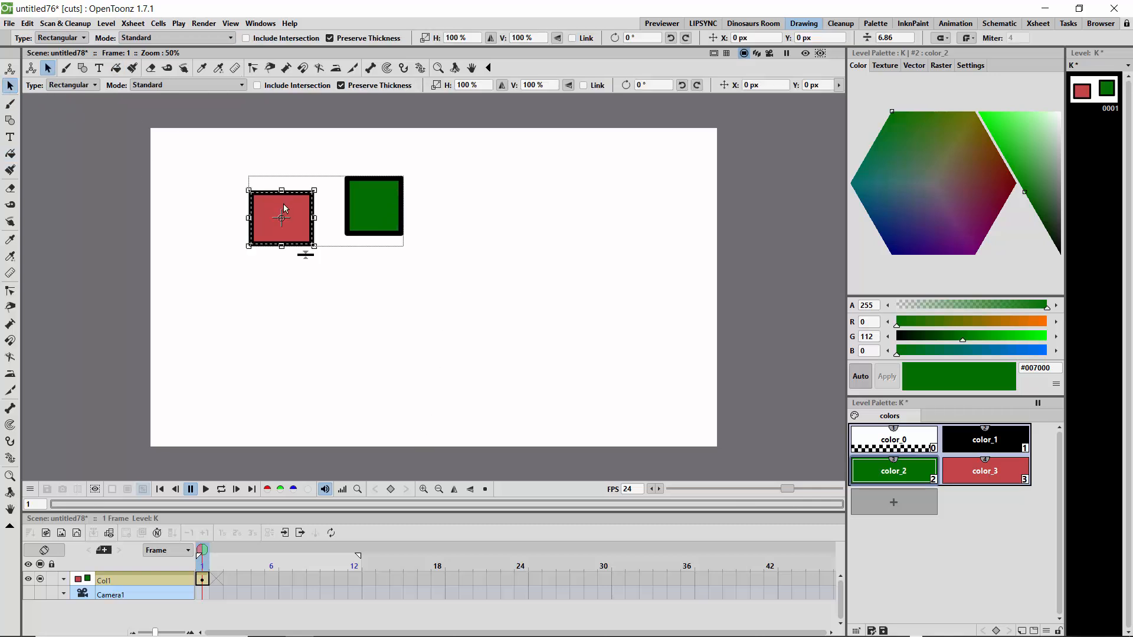
left_click_drag(293, 196, 344, 173)
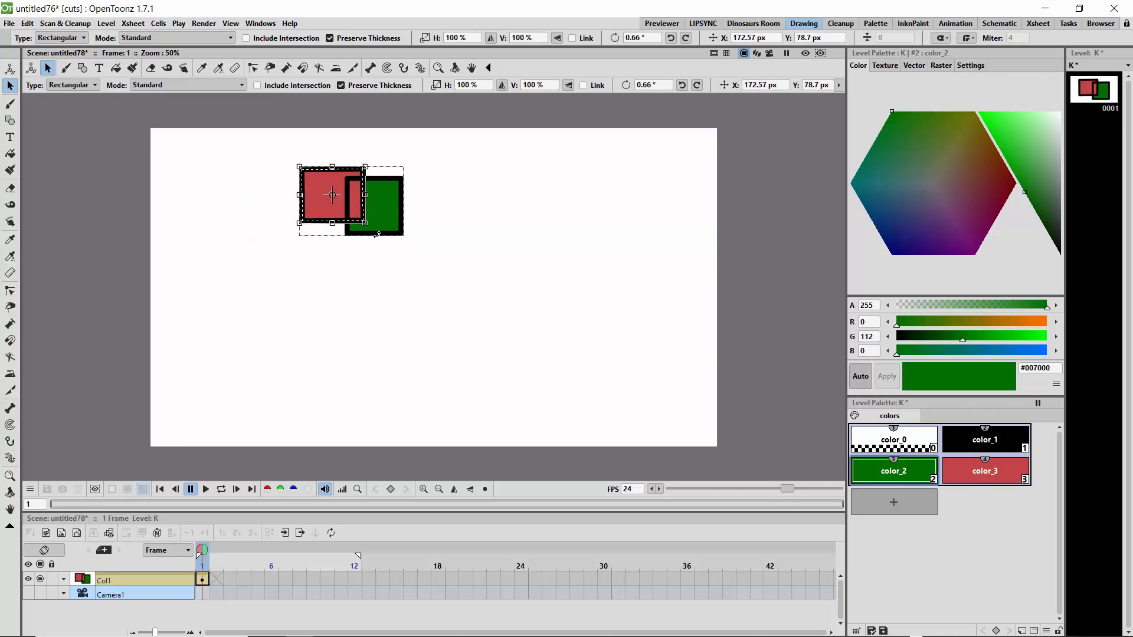
left_click(378, 288)
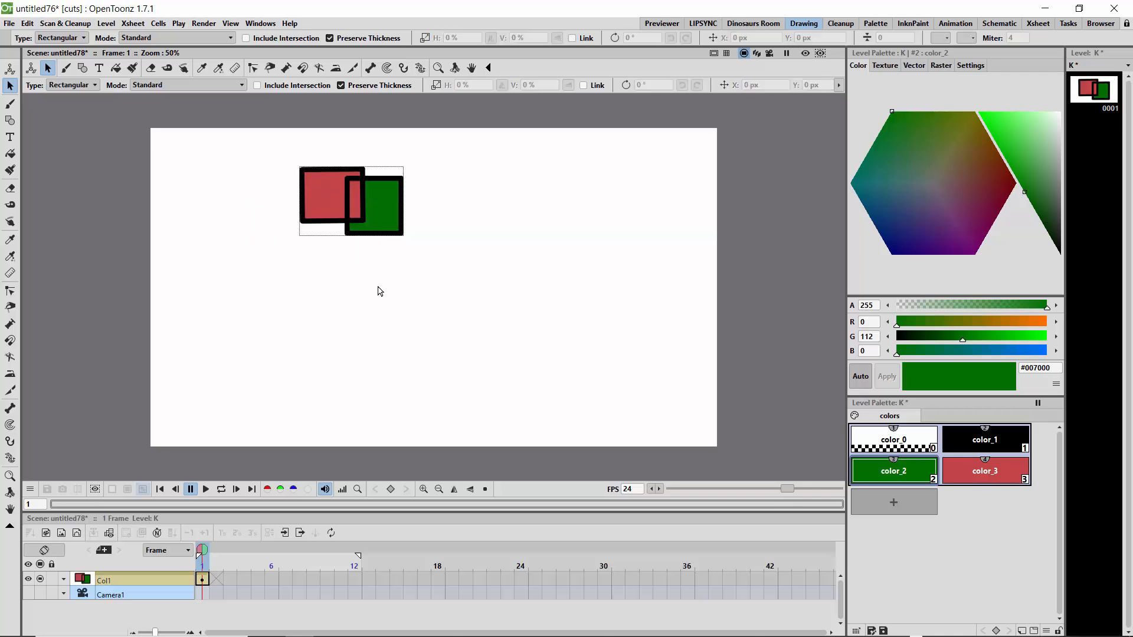
Move the green rectangle down and to the right, clear of the red rectangle
left_click(393, 182)
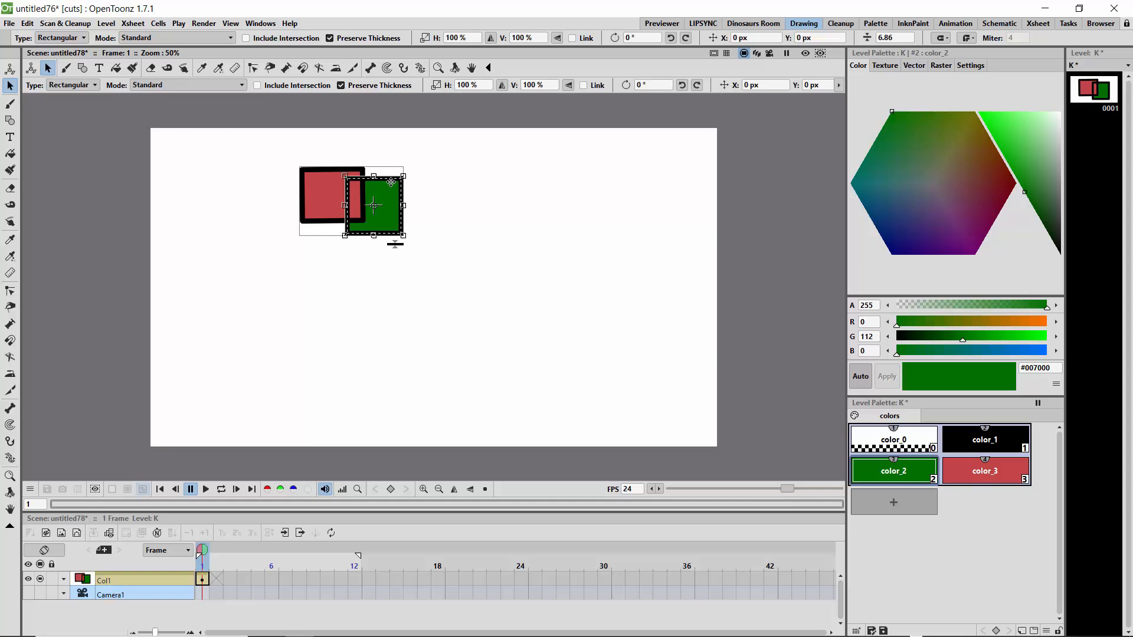
left_click_drag(392, 182, 419, 257)
left_click(340, 276)
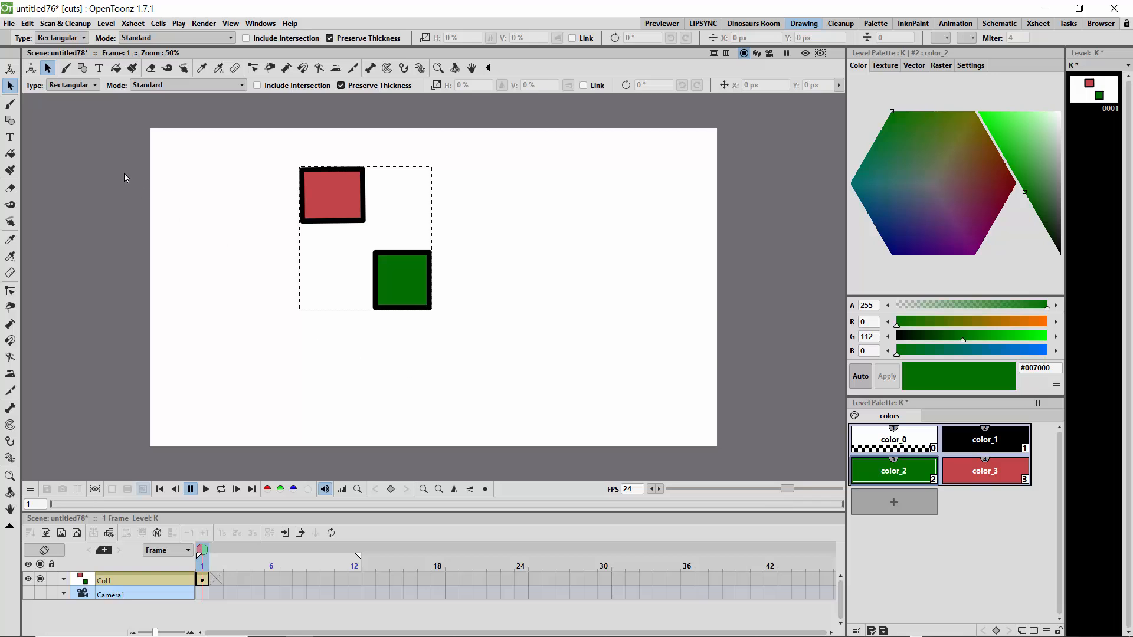
Draw a wide rectangle in black color_1 right of the green square, with two small rectangles crossing its upper and lower edges
left_click(10, 120)
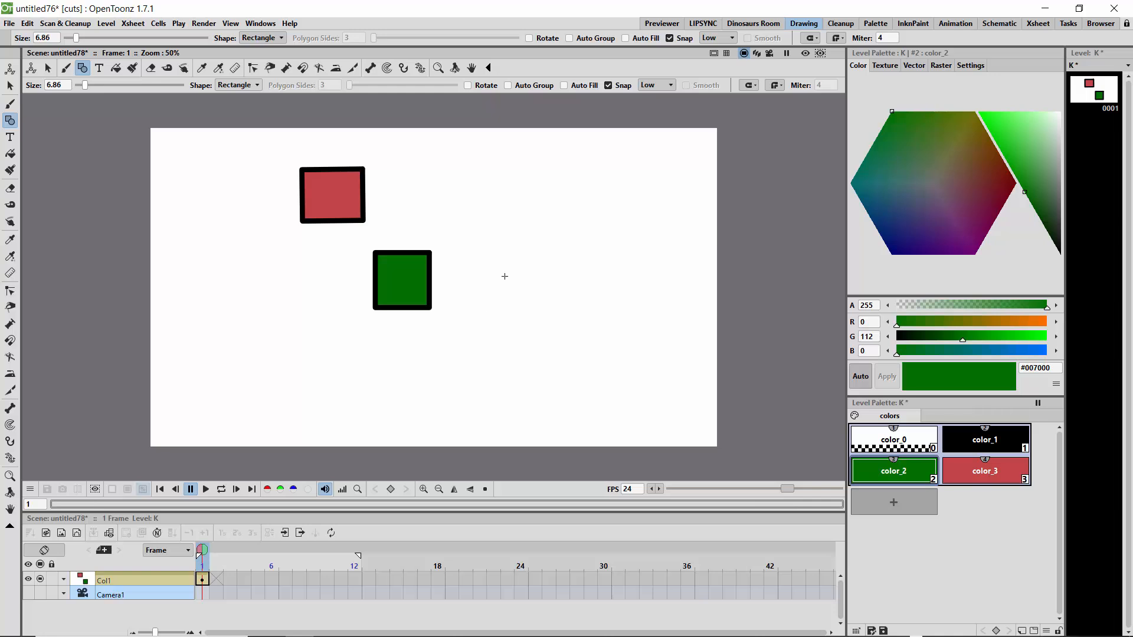
mouse_move(508, 257)
left_mouse_down()
mouse_move(569, 314)
mouse_move(611, 317)
left_mouse_up()
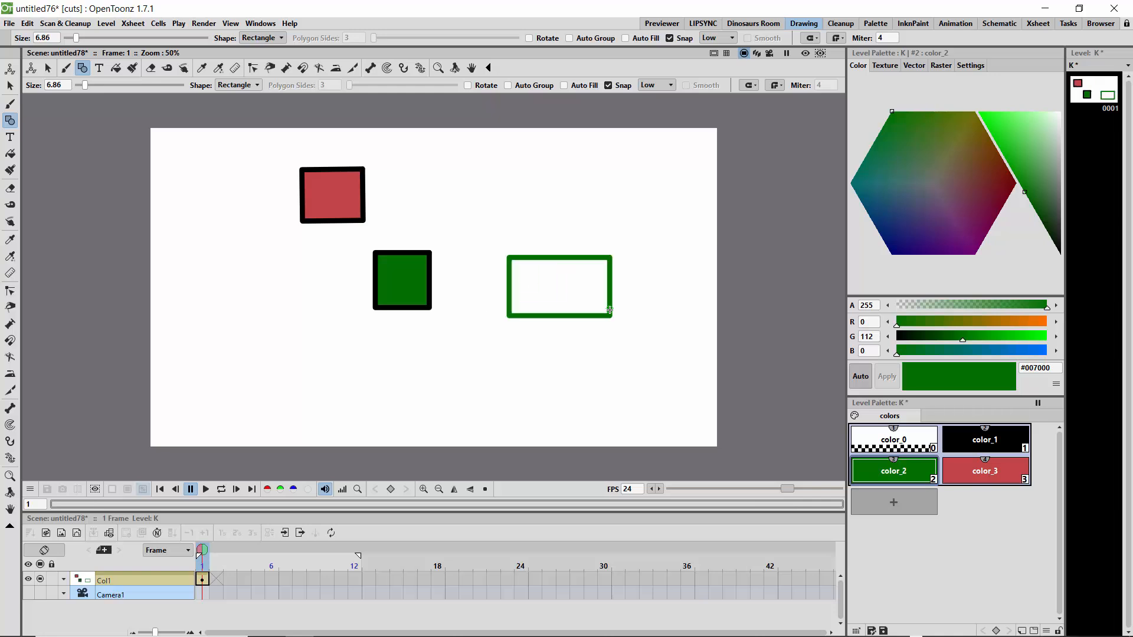
key("ctrl+z")
left_click(952, 443)
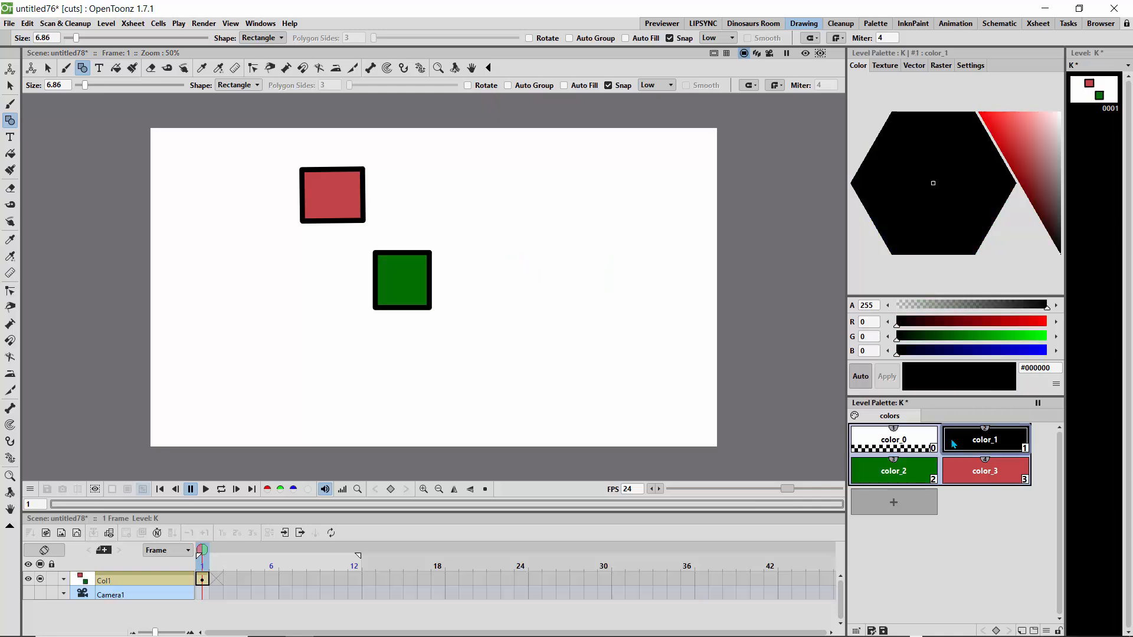
left_click_drag(502, 271, 630, 341)
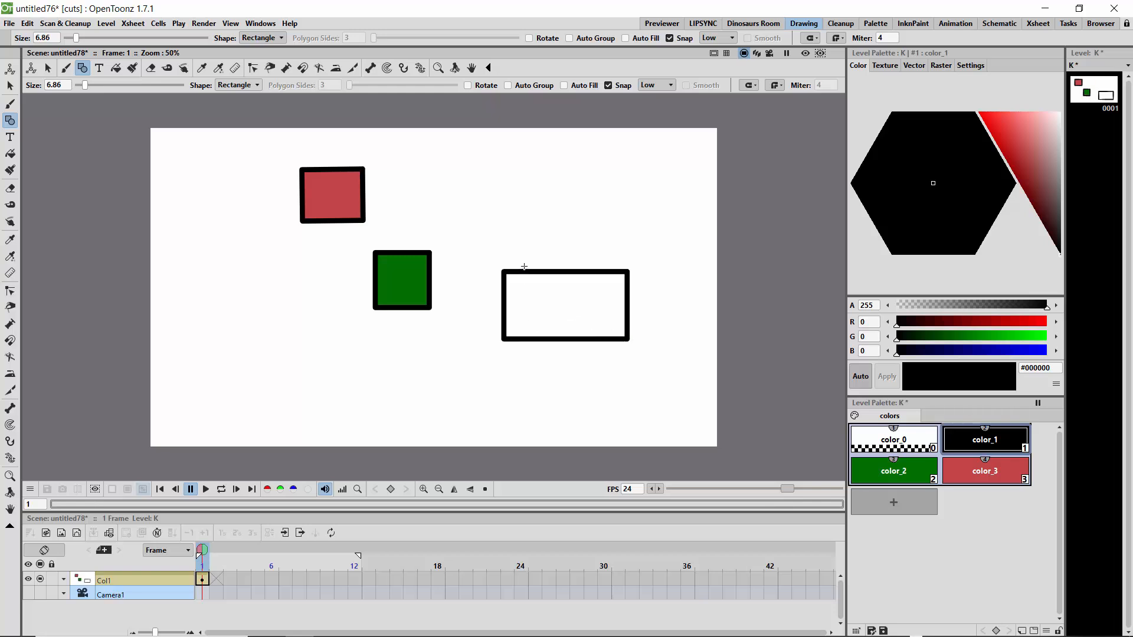
mouse_move(523, 261)
left_mouse_down()
mouse_move(537, 303)
mouse_move(608, 363)
left_mouse_up()
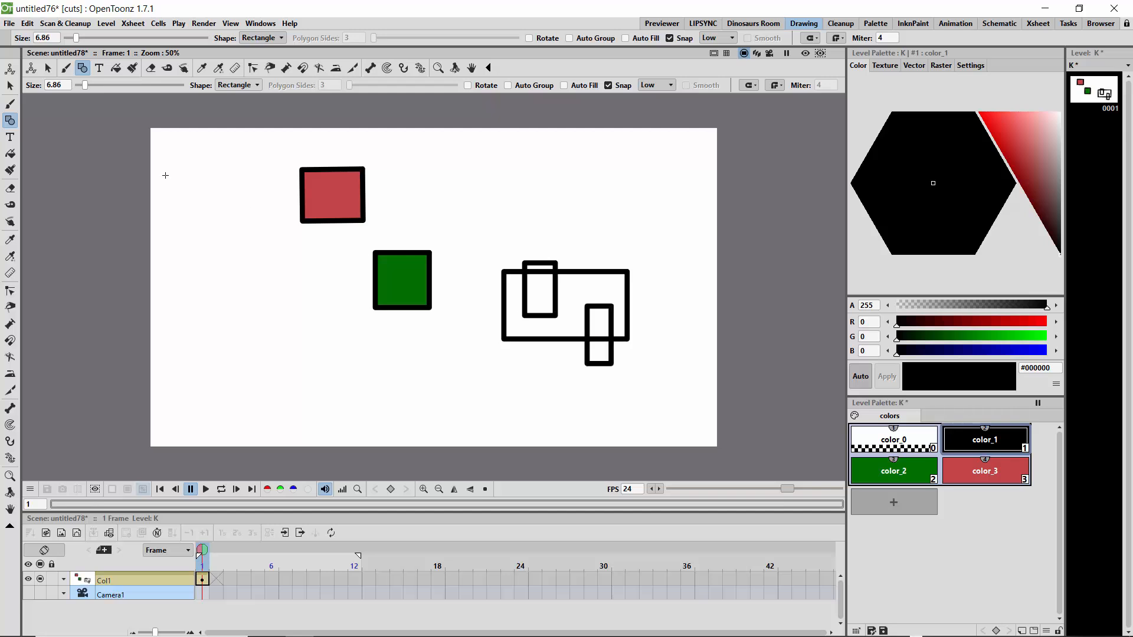
Fill the upper small rectangle's overlap with black, the wide rectangle with green color_2, and the lower overlap with red color_3
left_click(10, 153)
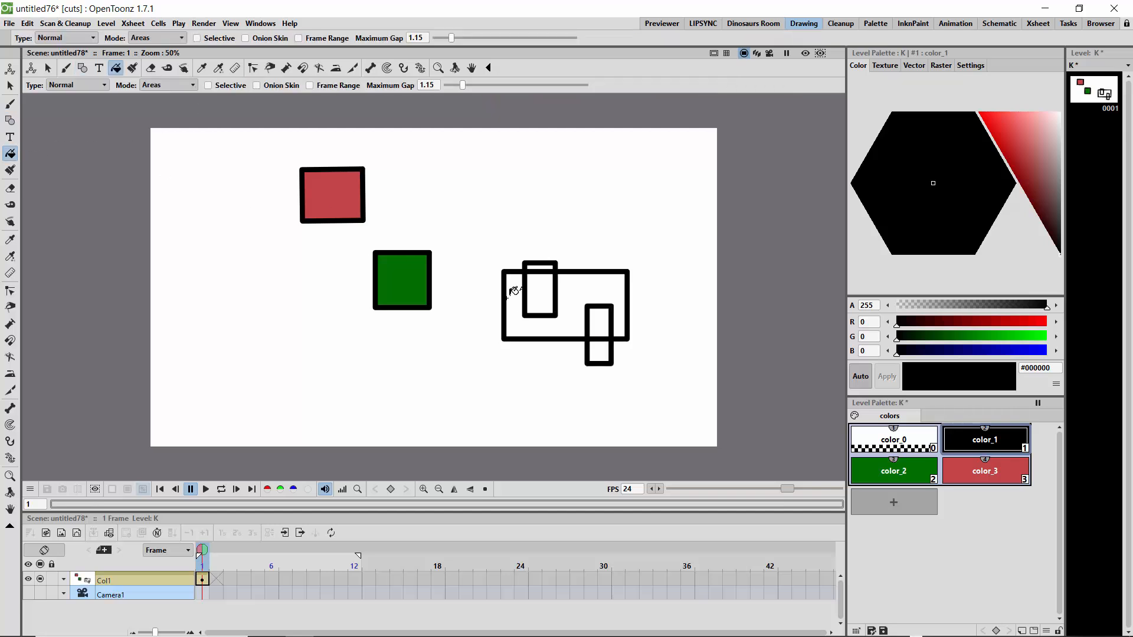
left_click(550, 289)
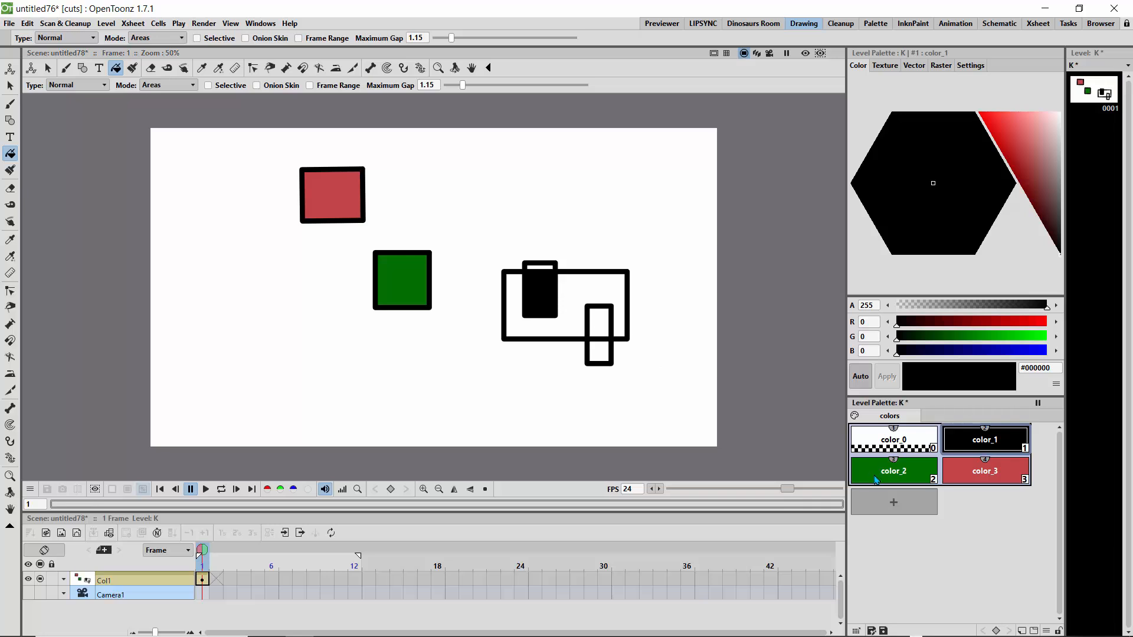
left_click(876, 475)
left_click(523, 285)
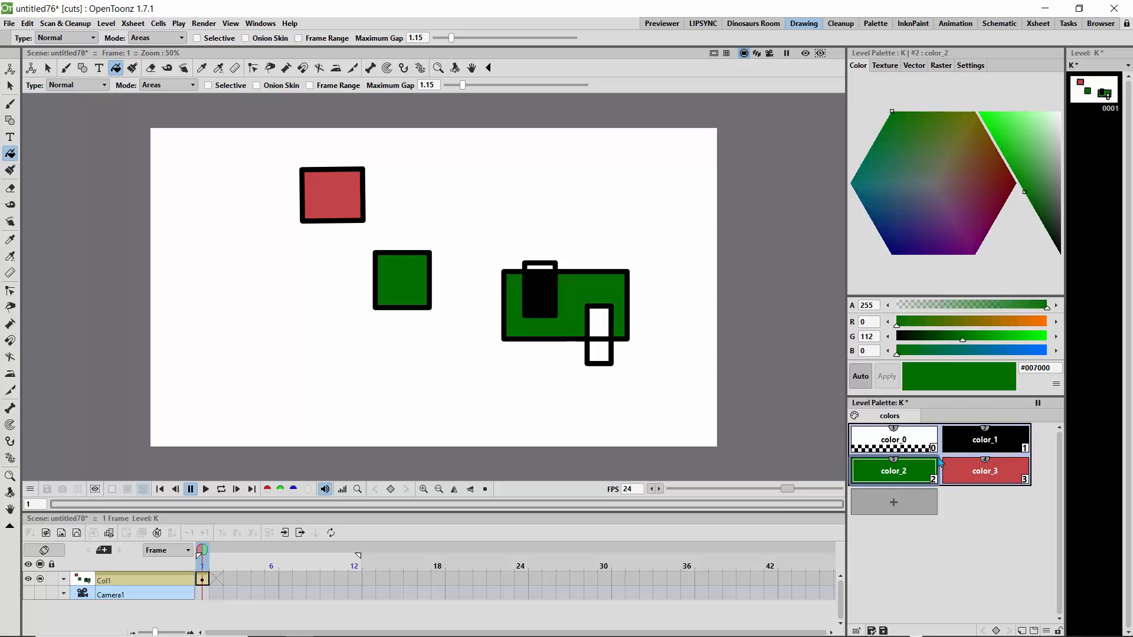
left_click(942, 466)
left_click(600, 322)
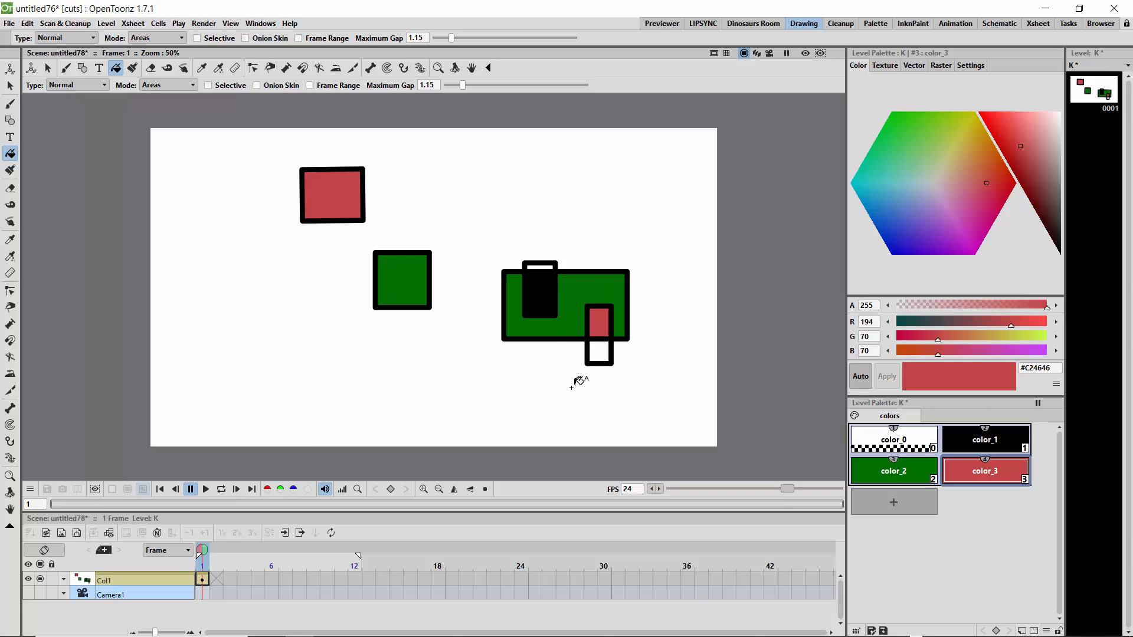
Move the wide green rectangle to the left of the green square, and the narrow red rectangle between the square and the unfilled rectangle
left_click(424, 489)
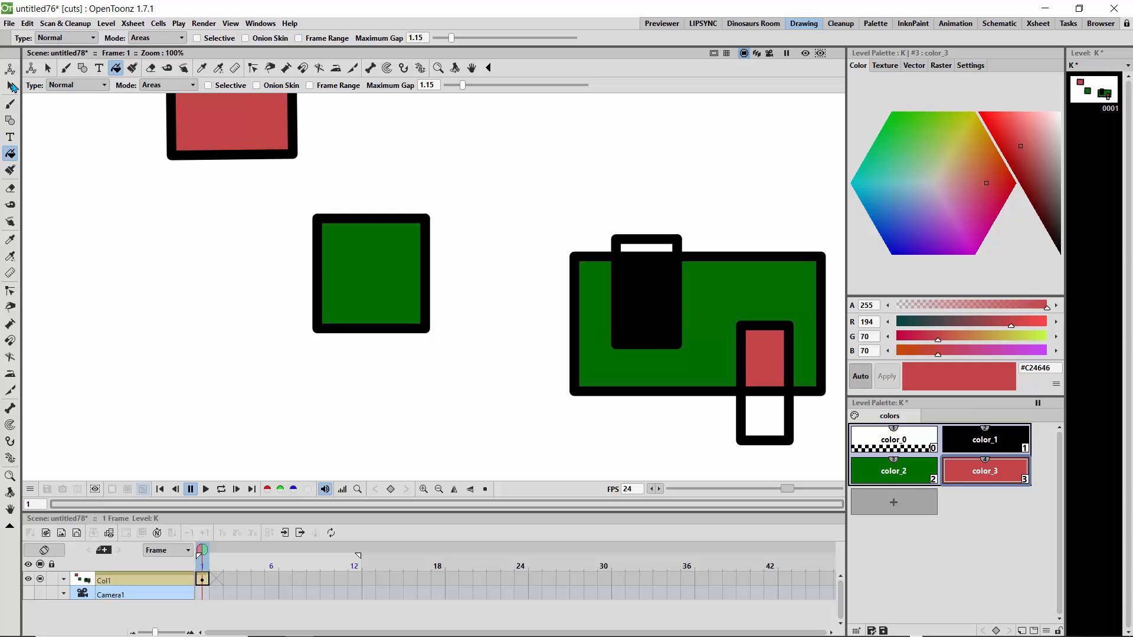
key("s")
left_click(577, 261)
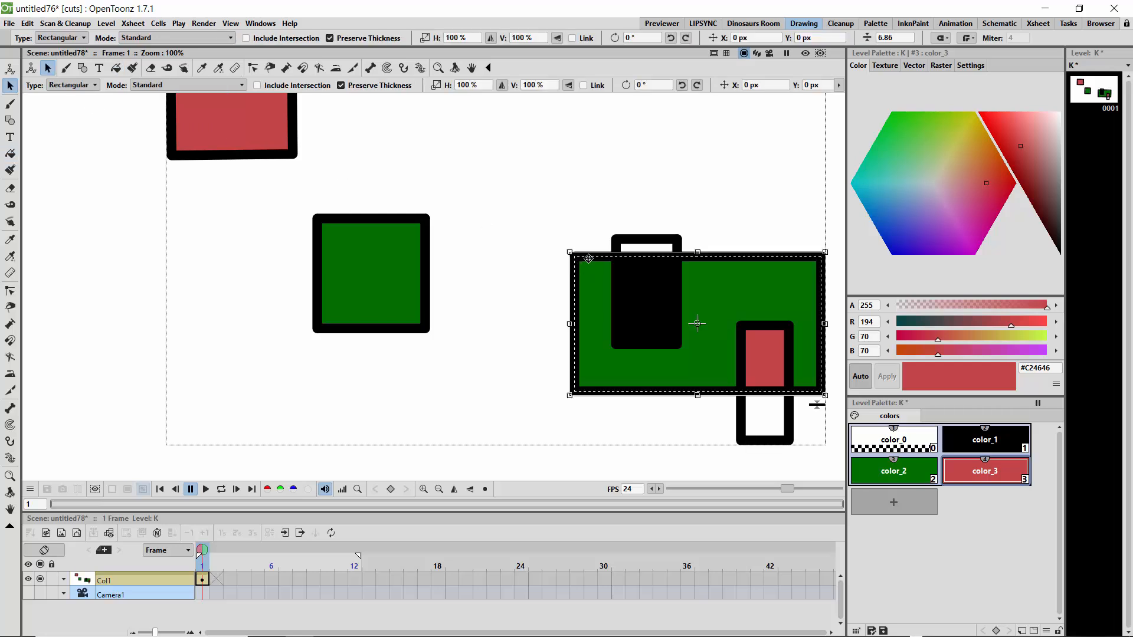
left_click_drag(588, 259, 95, 277)
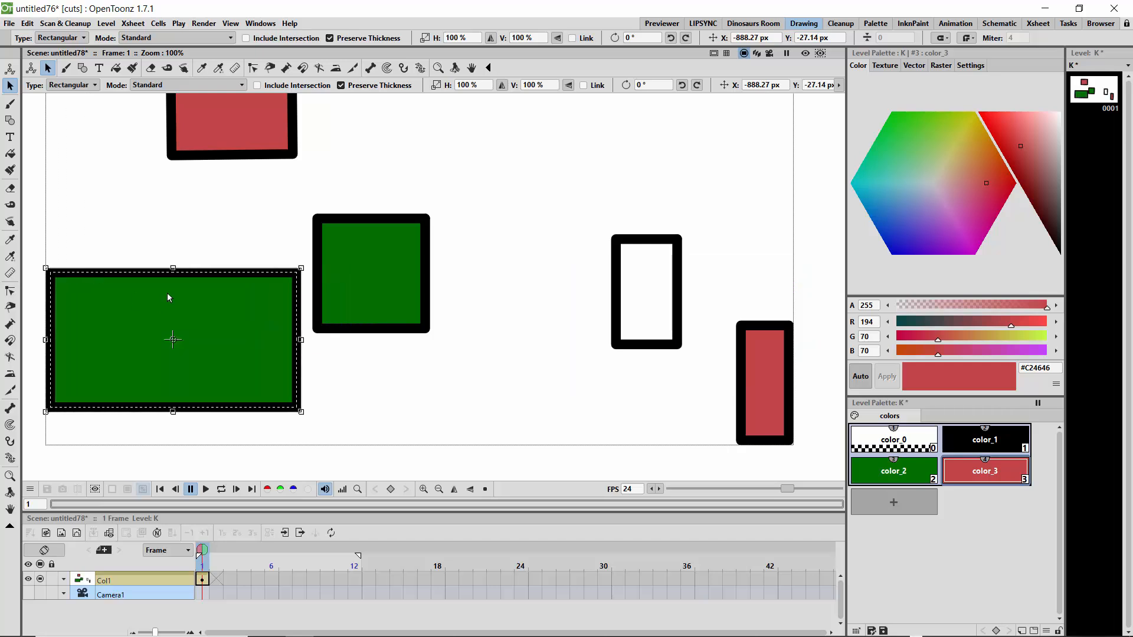
left_click(770, 361)
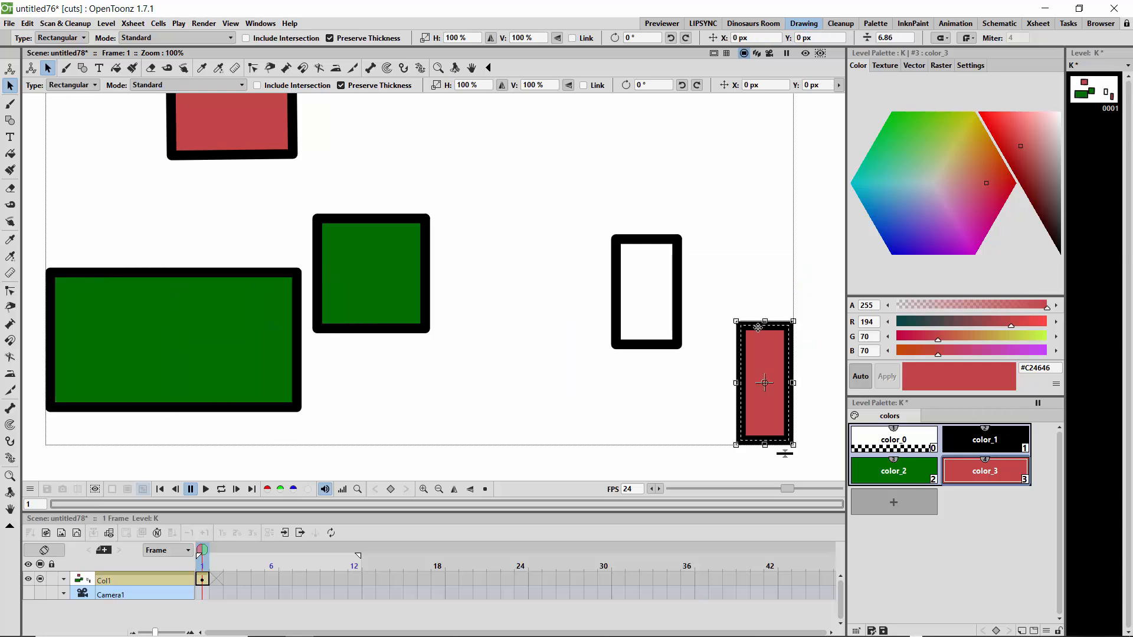
left_click_drag(759, 327, 520, 233)
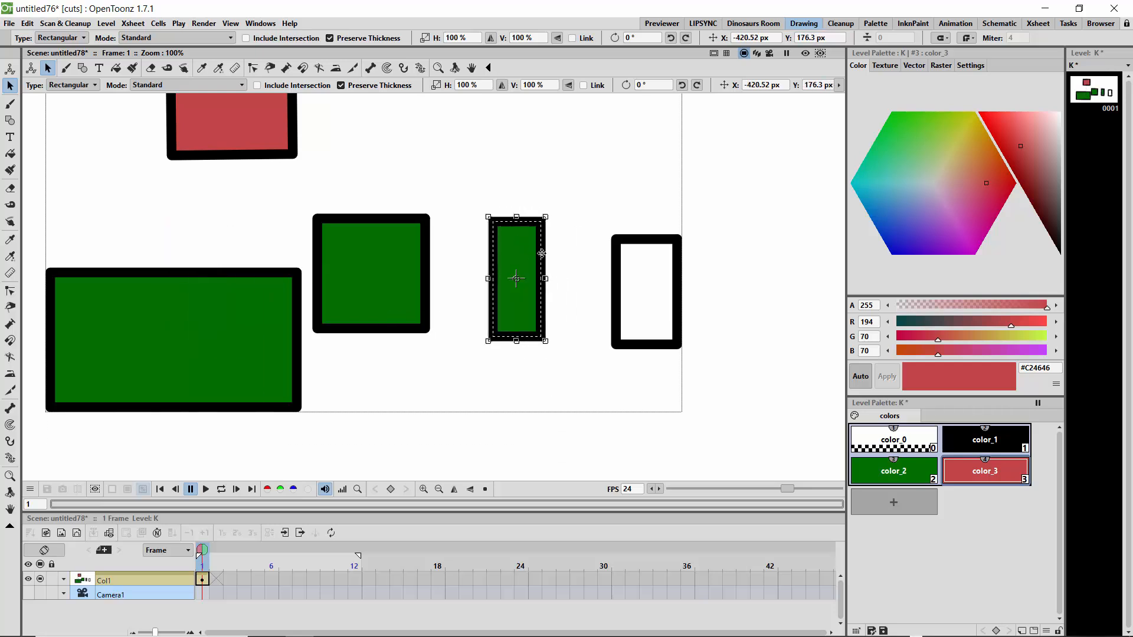
Recolor the unfilled rectangle's outline with red color_3 and fill its interior with the same red
left_click(634, 260)
left_click(973, 475)
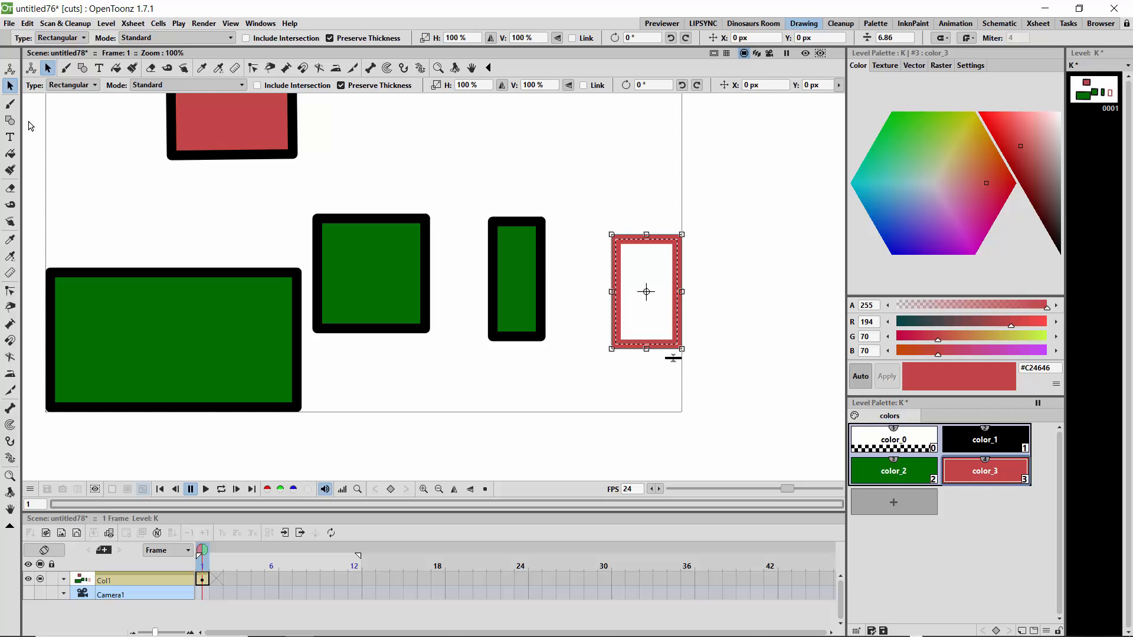
left_click(10, 154)
left_click(619, 318)
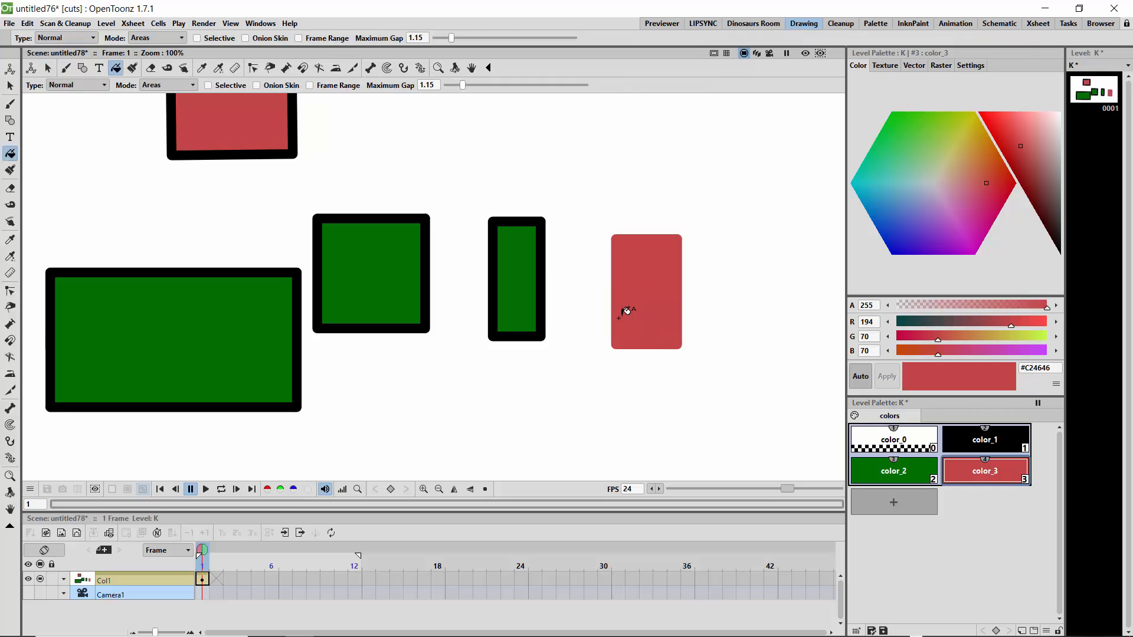
Try to move the solid red rectangle over the narrow green rectangle
left_click(10, 87)
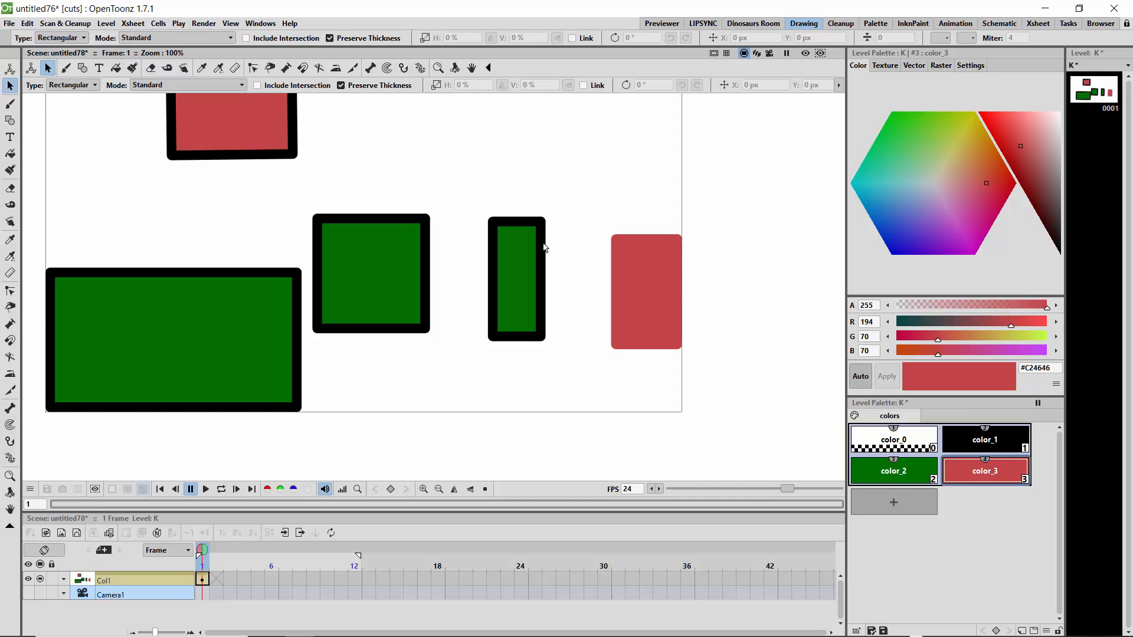
left_click(621, 242)
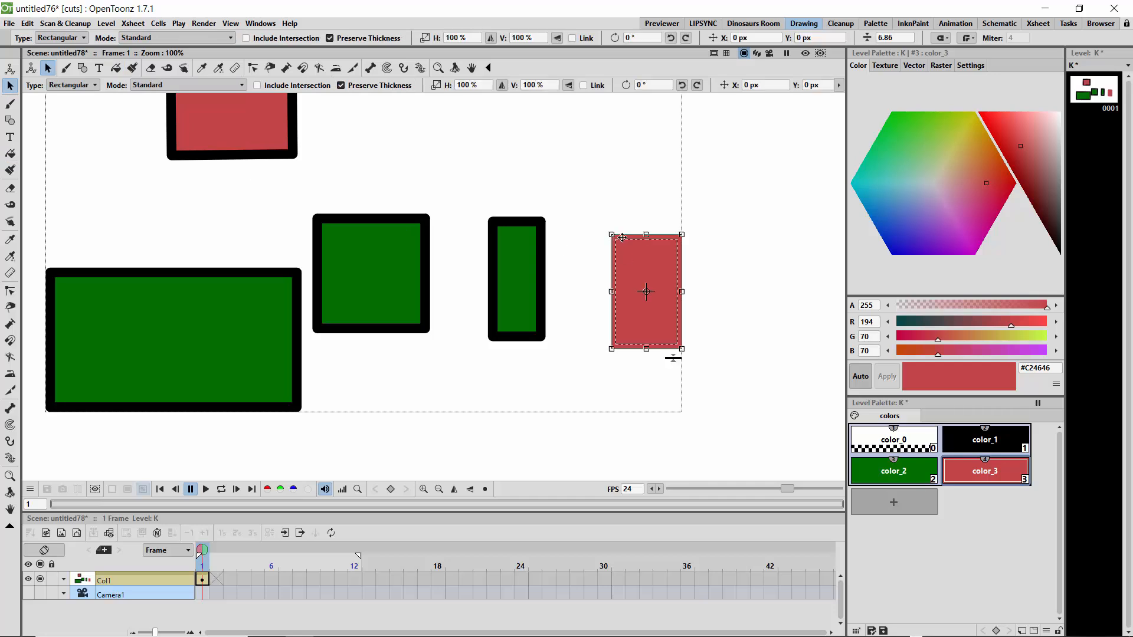
left_click_drag(623, 238, 533, 210)
key("ctrl+z")
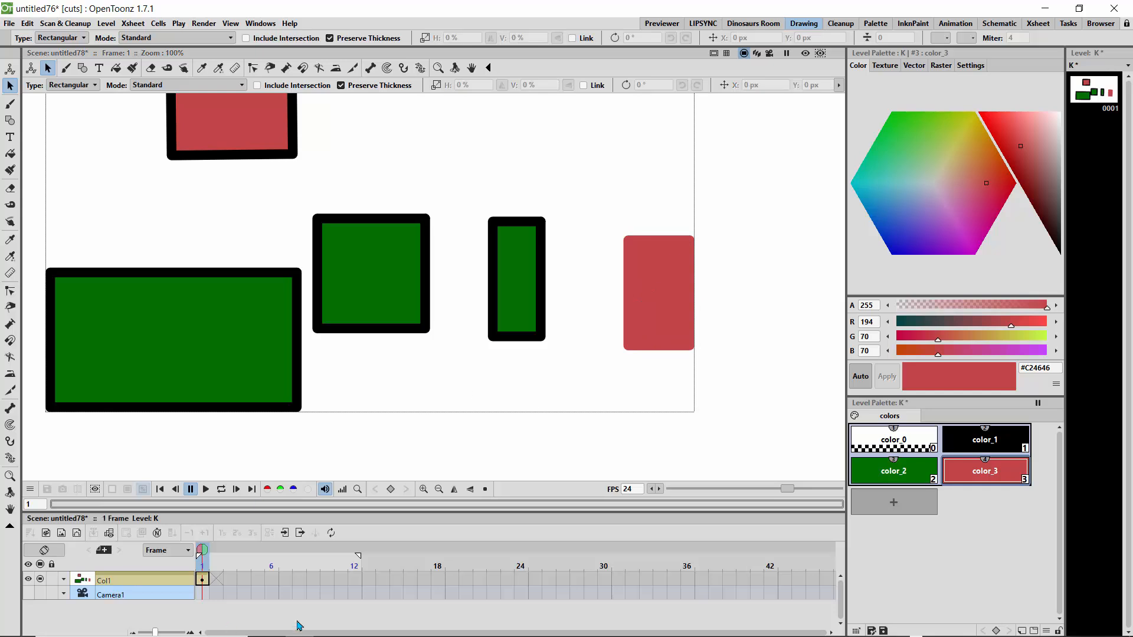
Create Toonz Vector Level L and draw a black-filled upright rectangle on it, overlapping the wide green rectangle's upper edge
left_click(75, 533)
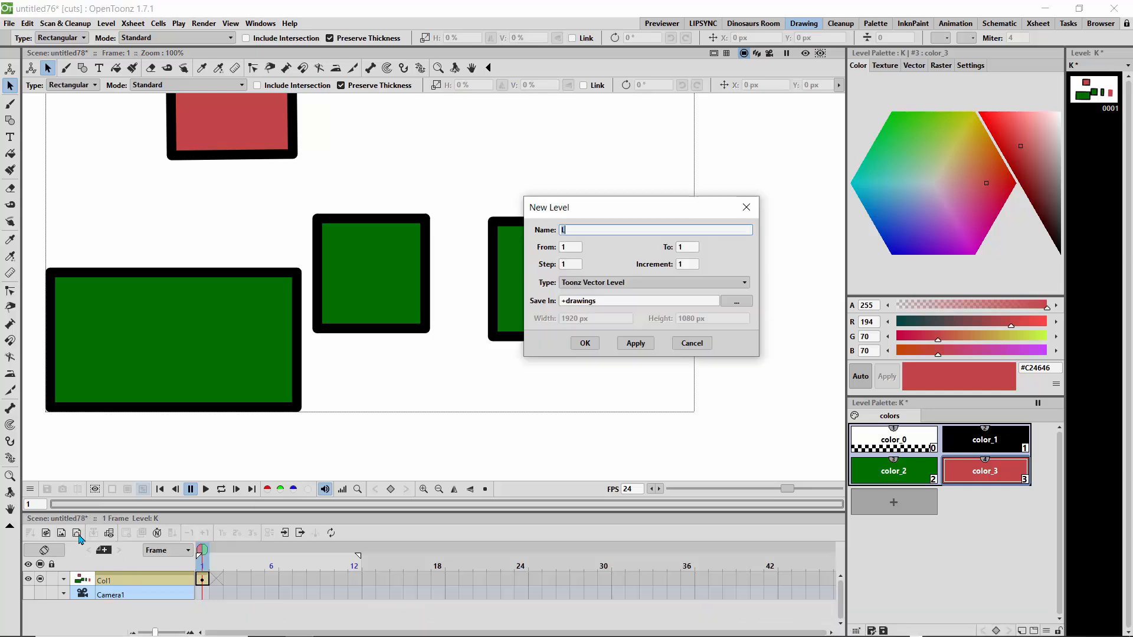
left_click(583, 345)
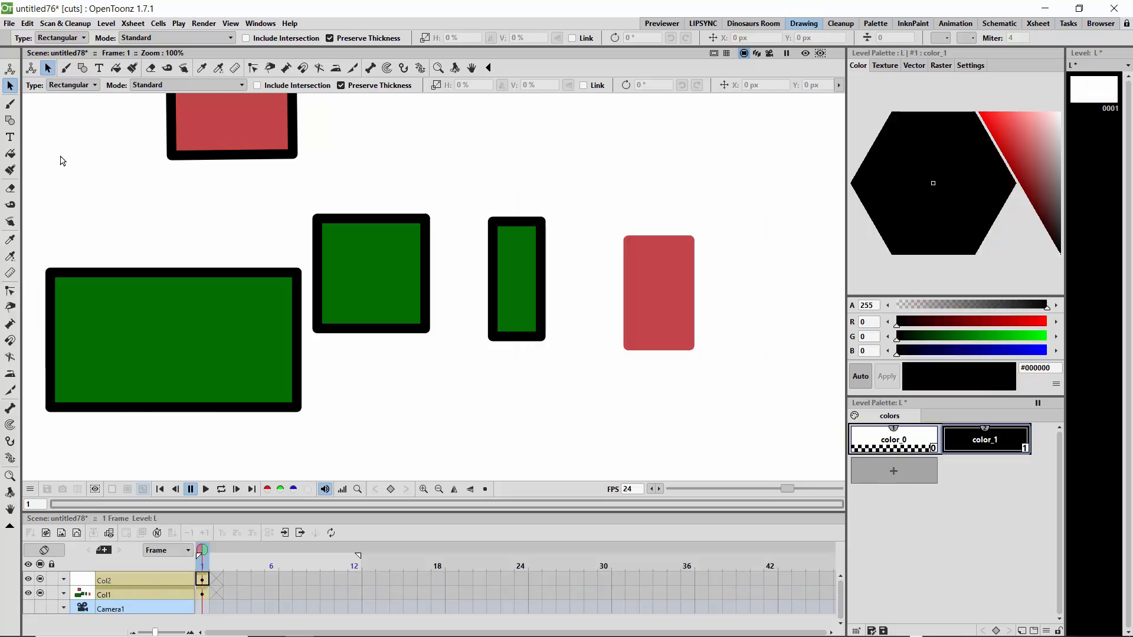
left_click(10, 120)
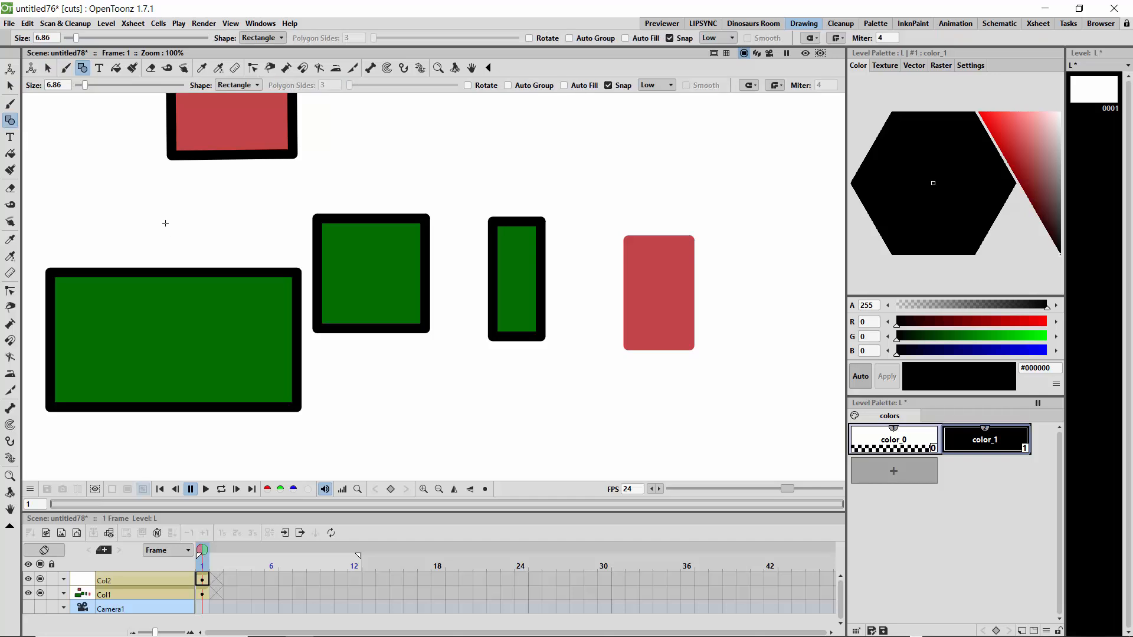
mouse_move(165, 223)
left_mouse_down()
mouse_move(205, 302)
mouse_move(226, 315)
left_mouse_up()
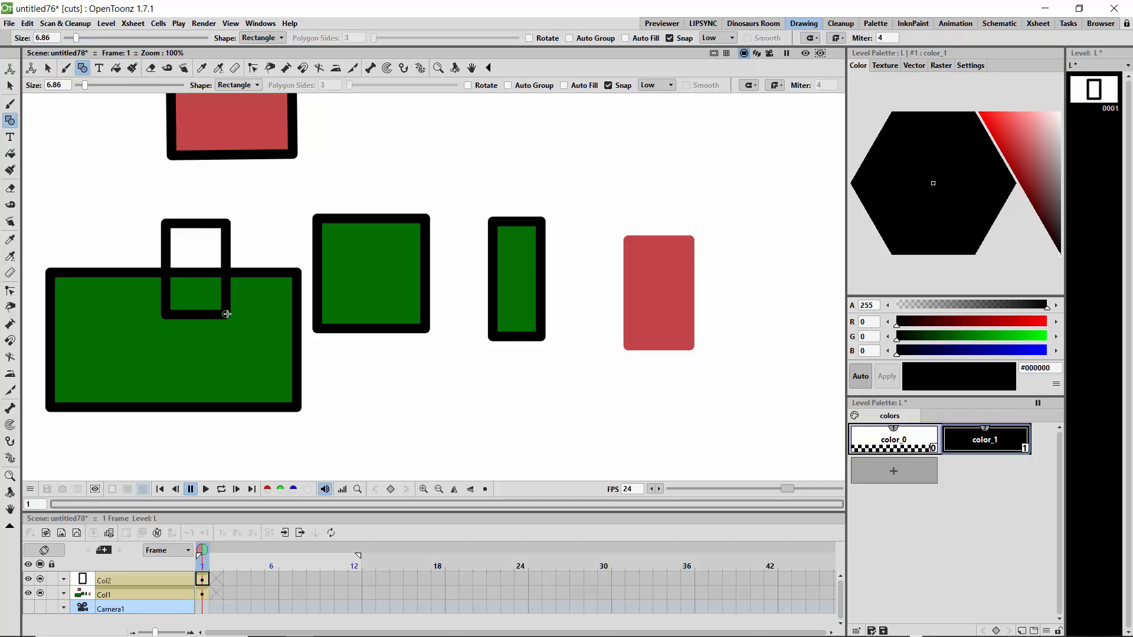
left_click(116, 68)
left_click(208, 252)
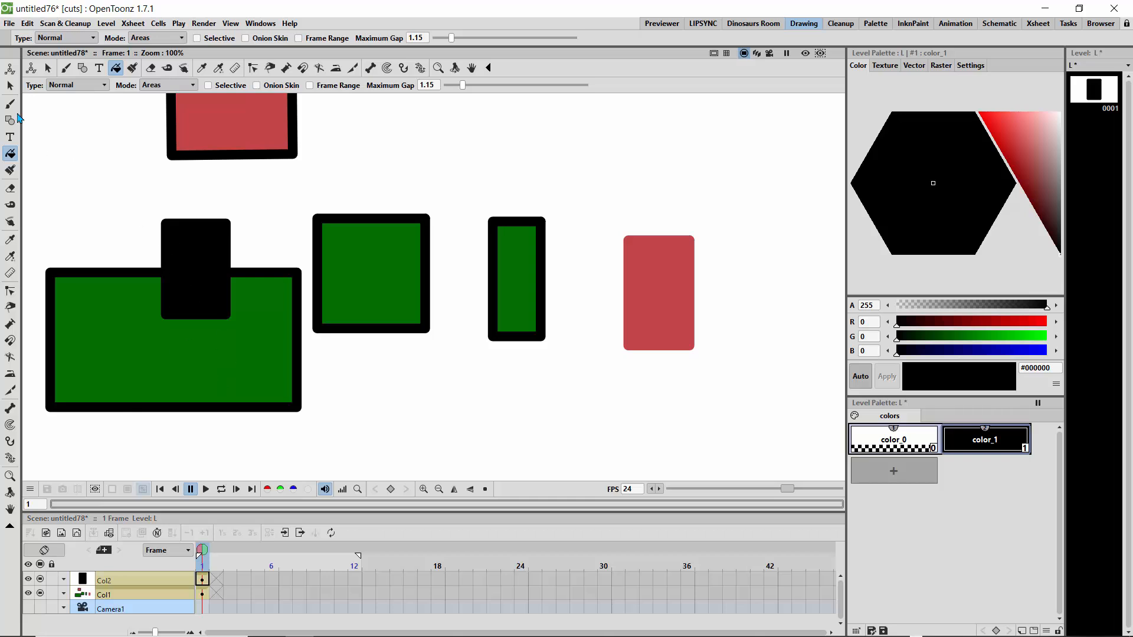
Move the wide green rectangle on level K by about X 25 px and Y 6 px, underneath the black rectangle
left_click(10, 85)
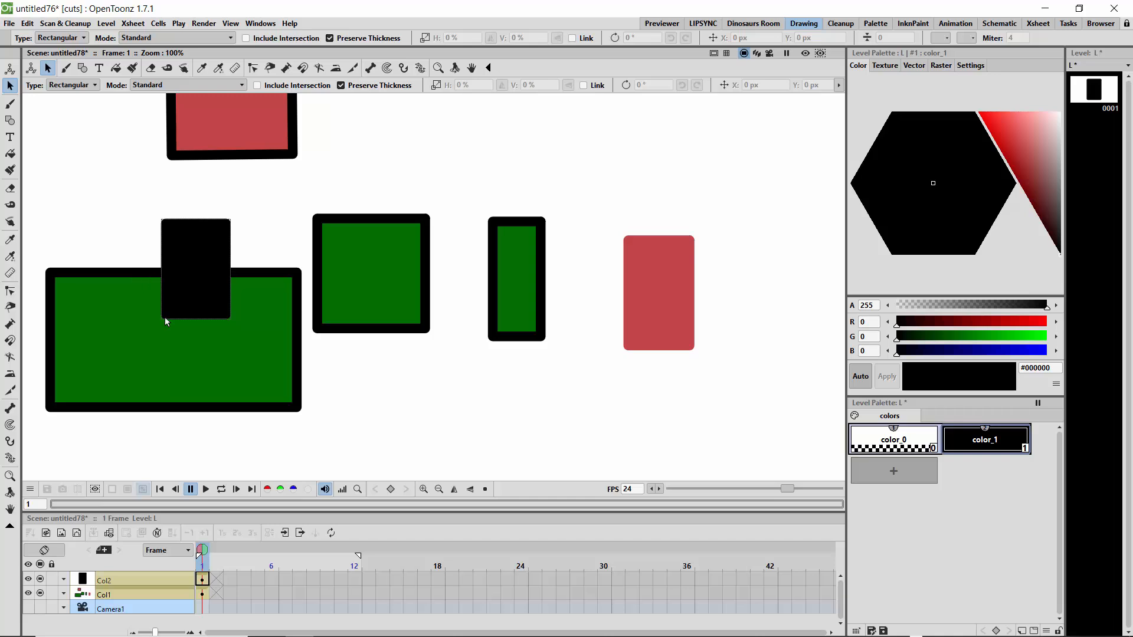
left_click(202, 594)
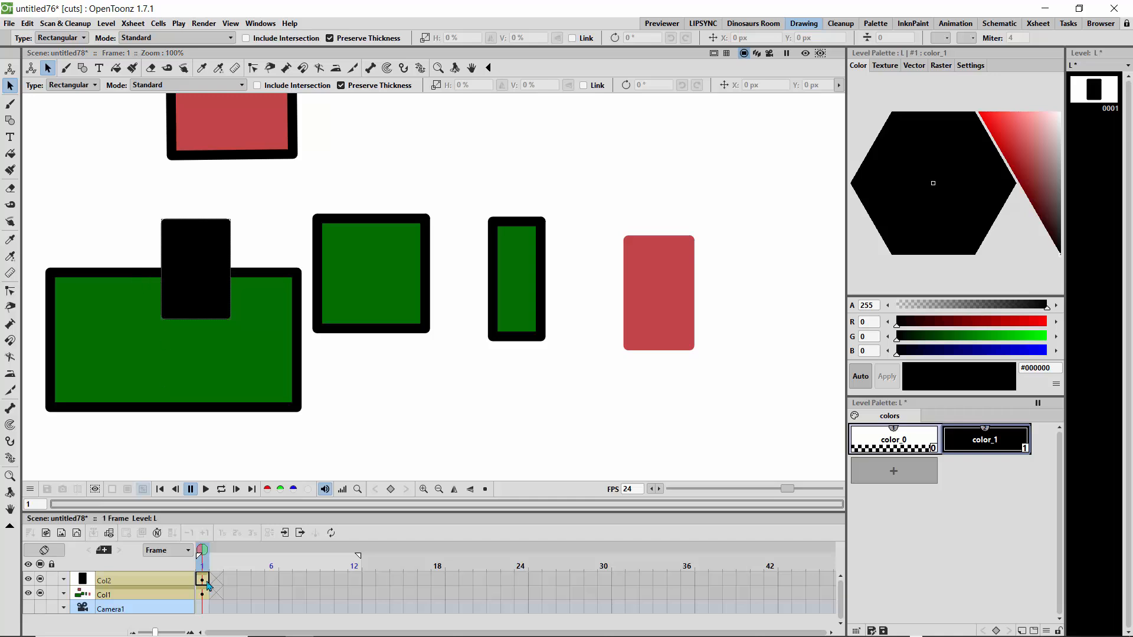
left_click(136, 282)
mouse_move(131, 275)
left_mouse_down()
mouse_move(178, 340)
mouse_move(131, 270)
left_mouse_up()
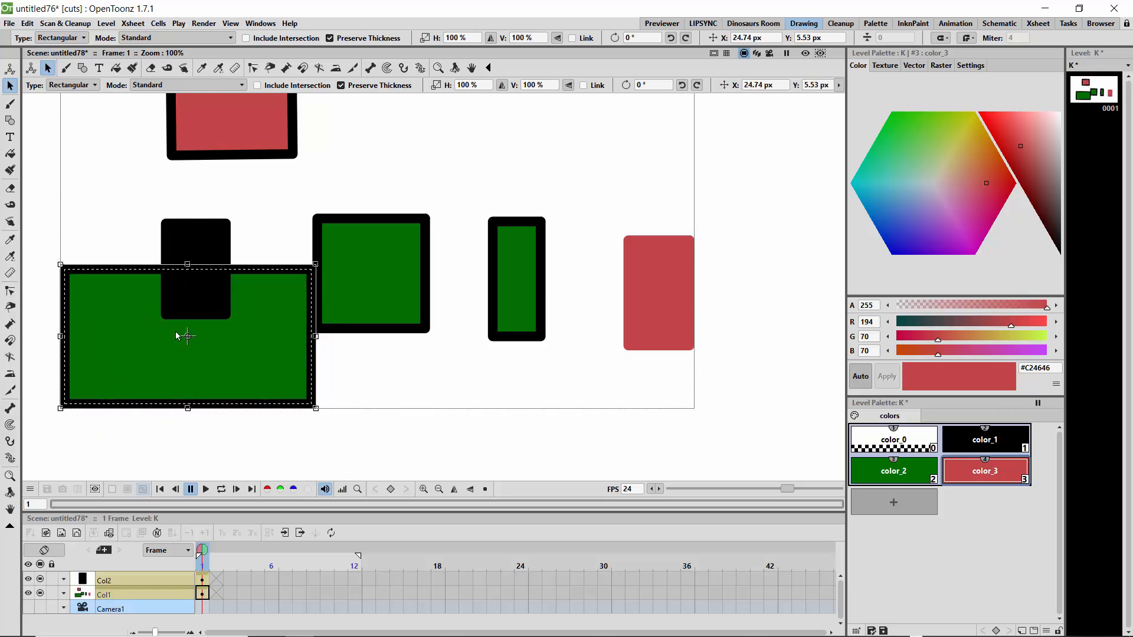
Move the black rectangle on level L by about X -119 px and Y 31 px, over the green rectangle's upper-left part
left_click(201, 580)
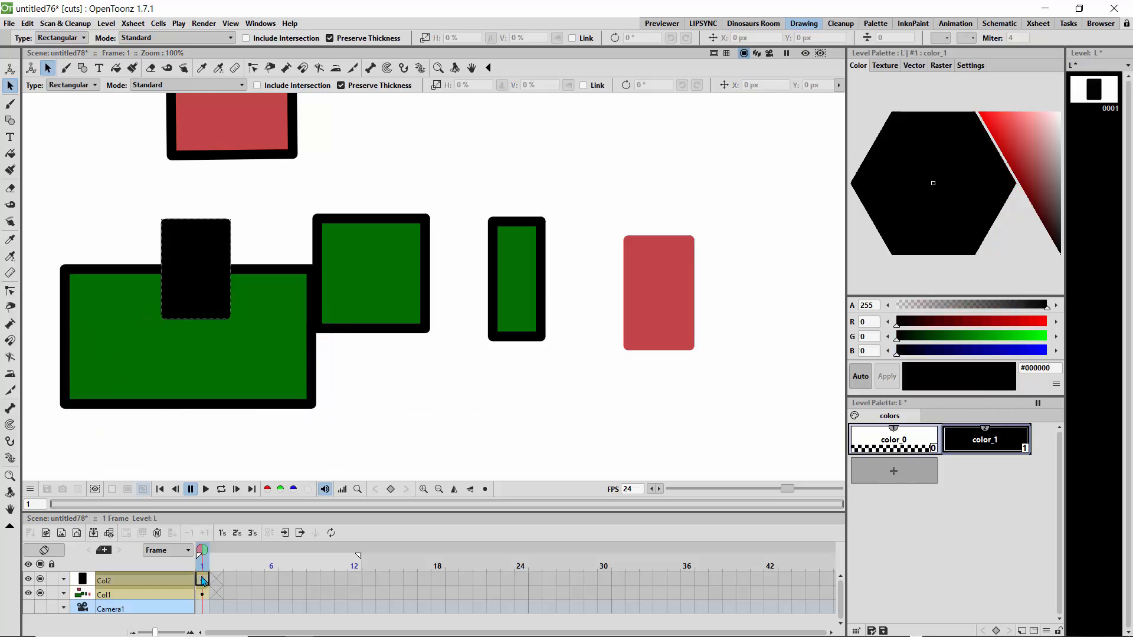
left_click(187, 221)
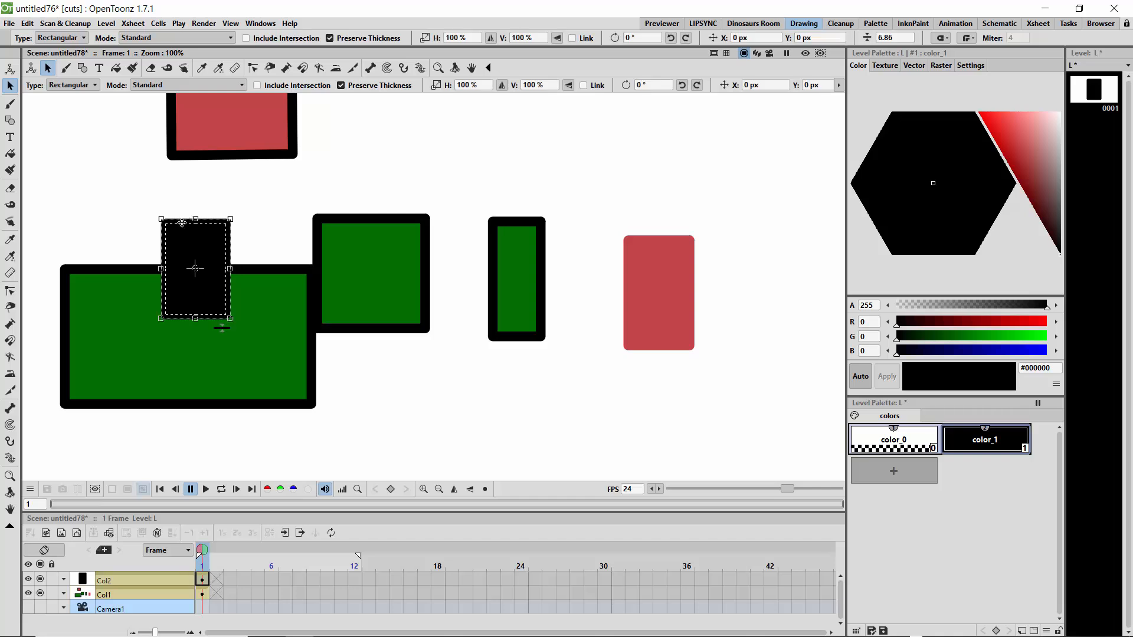
left_click_drag(182, 223, 122, 210)
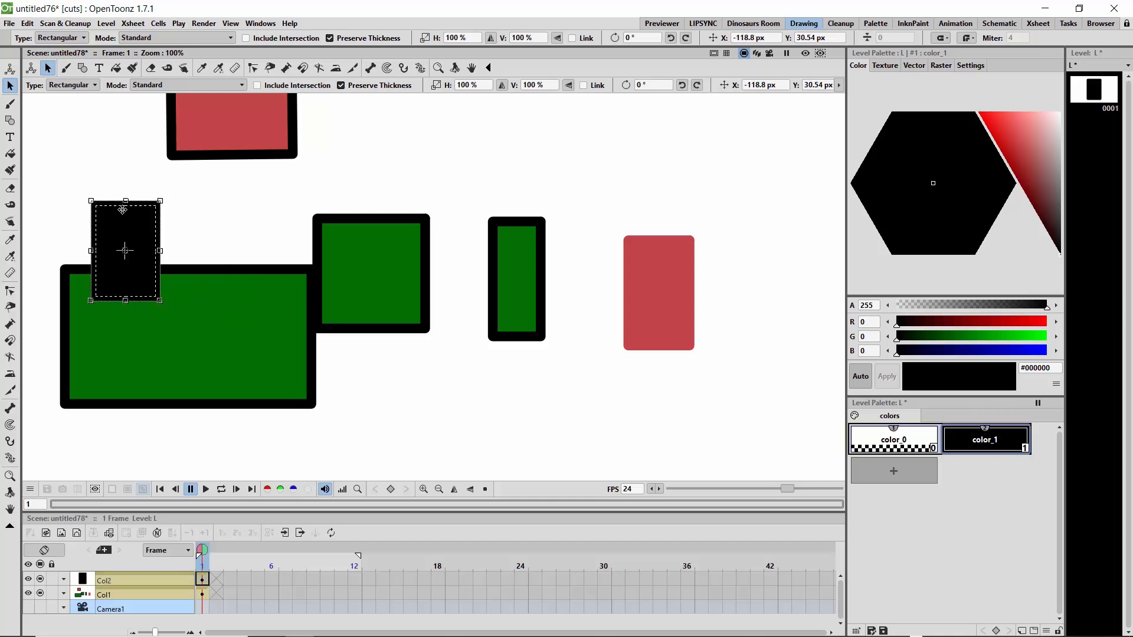
left_click(208, 222)
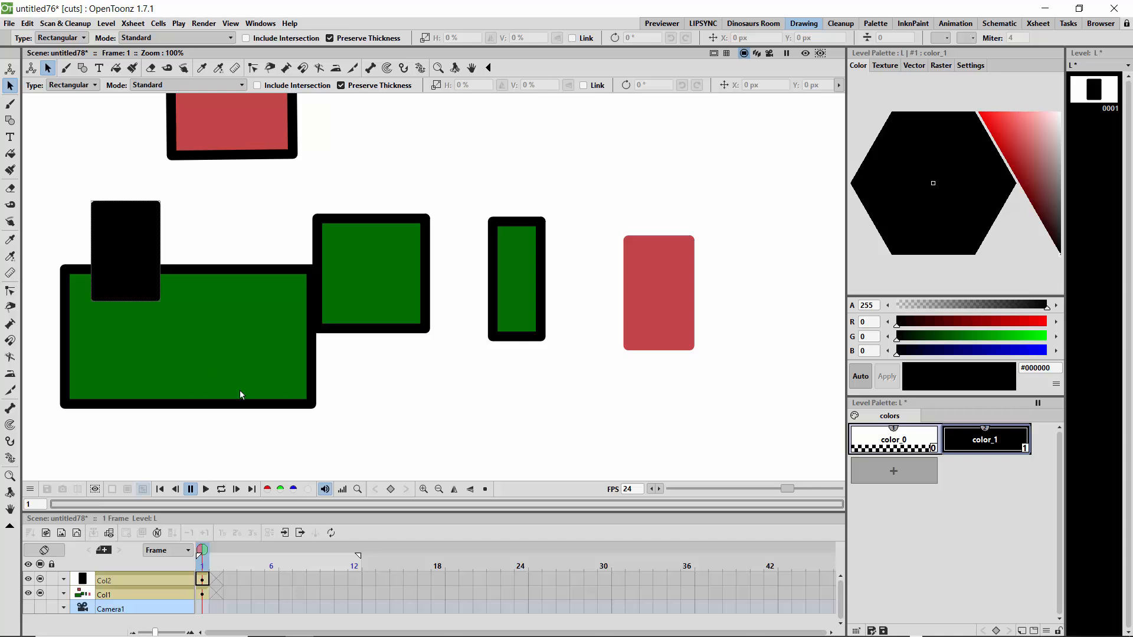
Remove level L together with its column Col2, and delete all shapes from level K's drawing
left_click(202, 580)
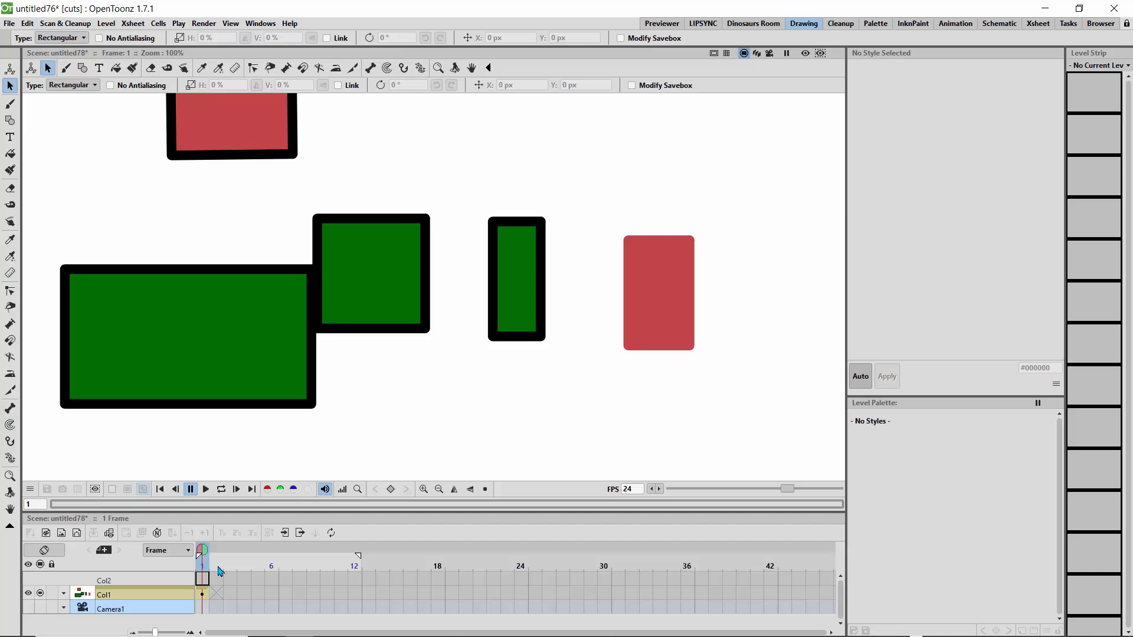
left_click(204, 594)
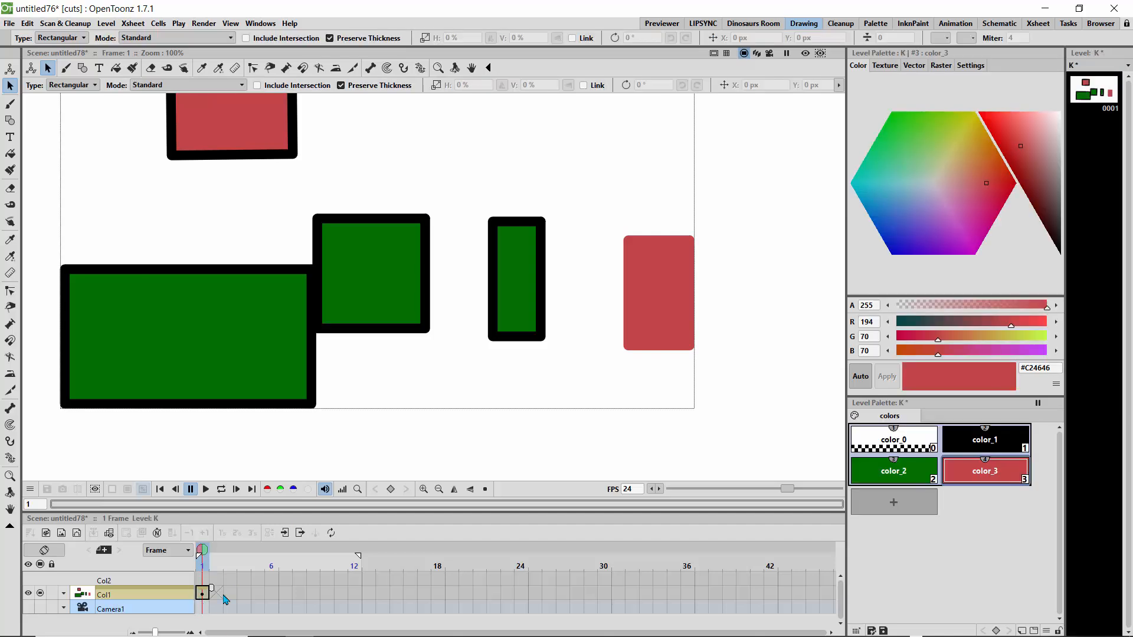
key("ctrl+a")
key("Delete")
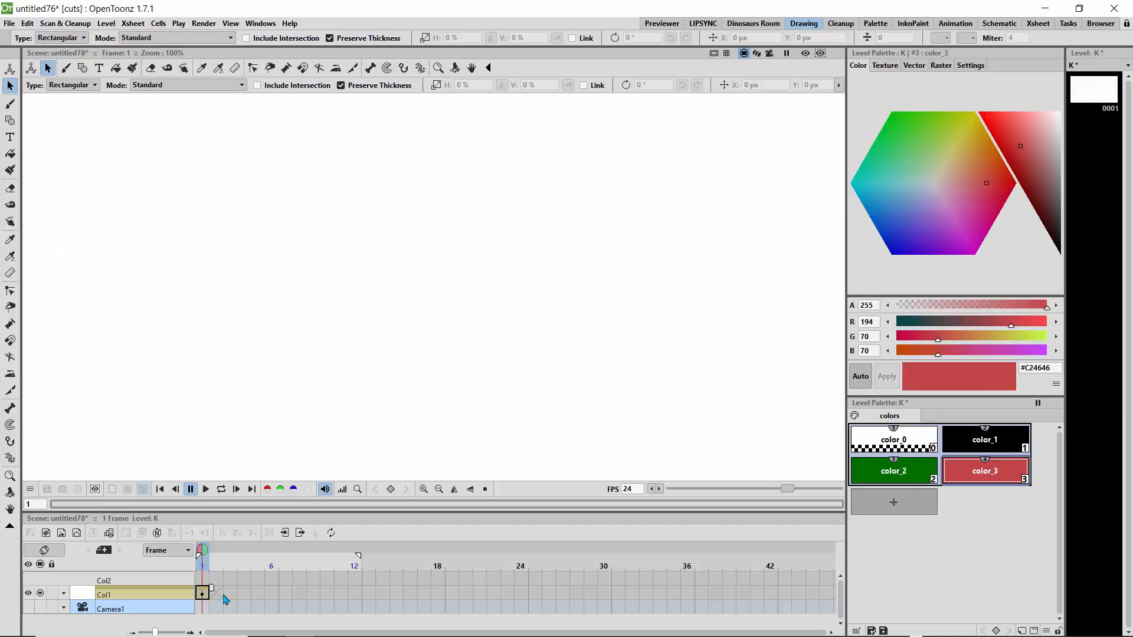
left_click(113, 582)
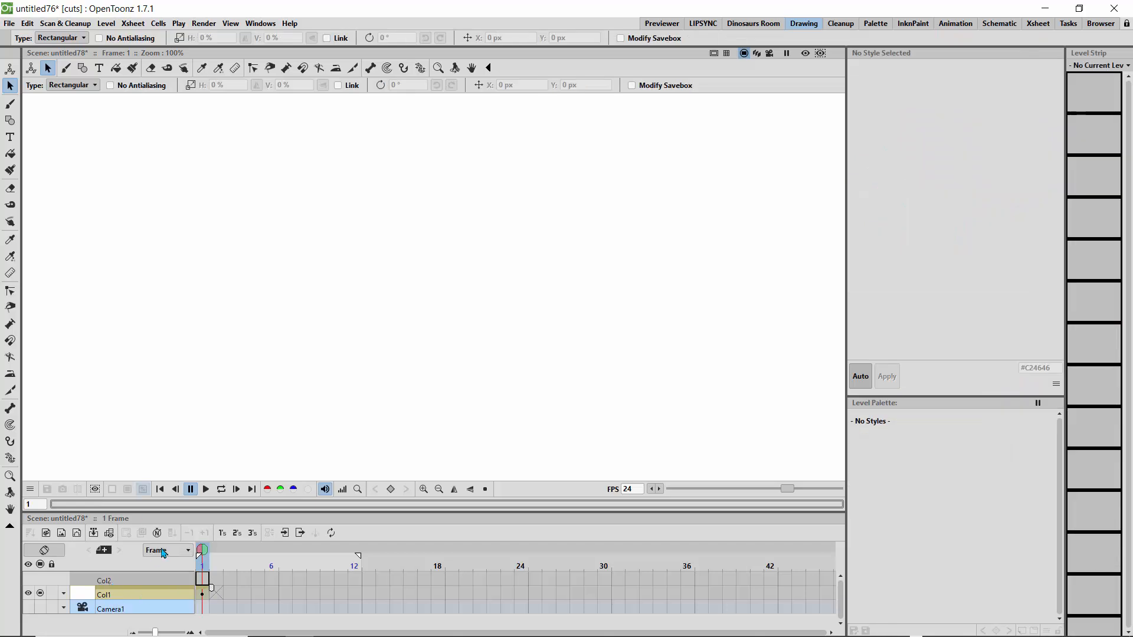
key("Delete")
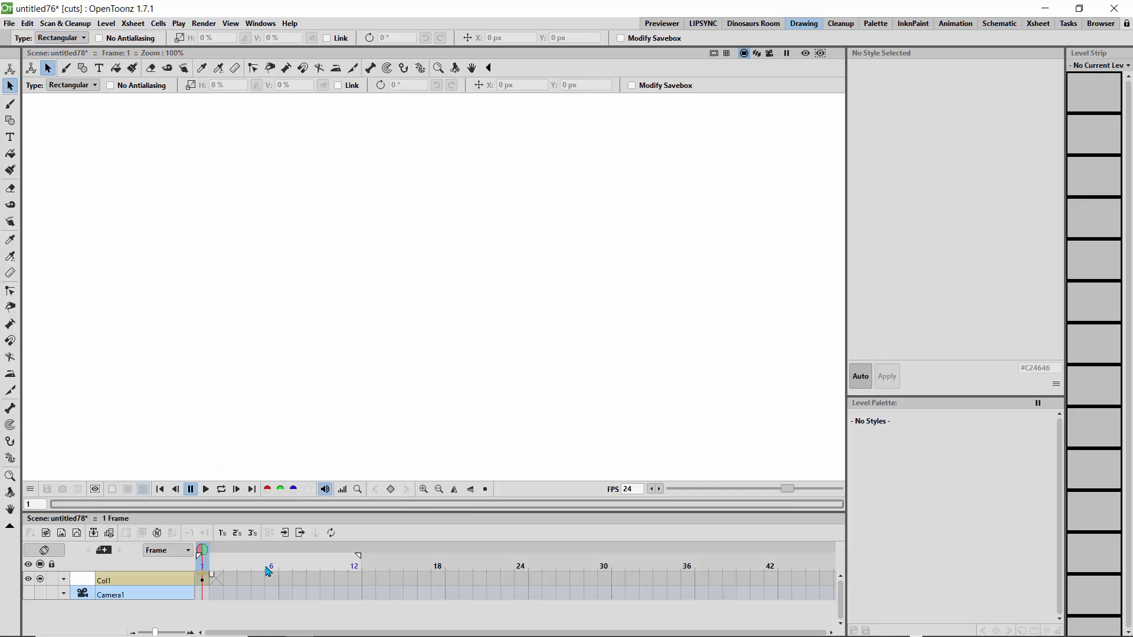
Draw a small upright rectangle outlined in red color_3 on level K and fill its interior with green color_2
left_click(120, 592)
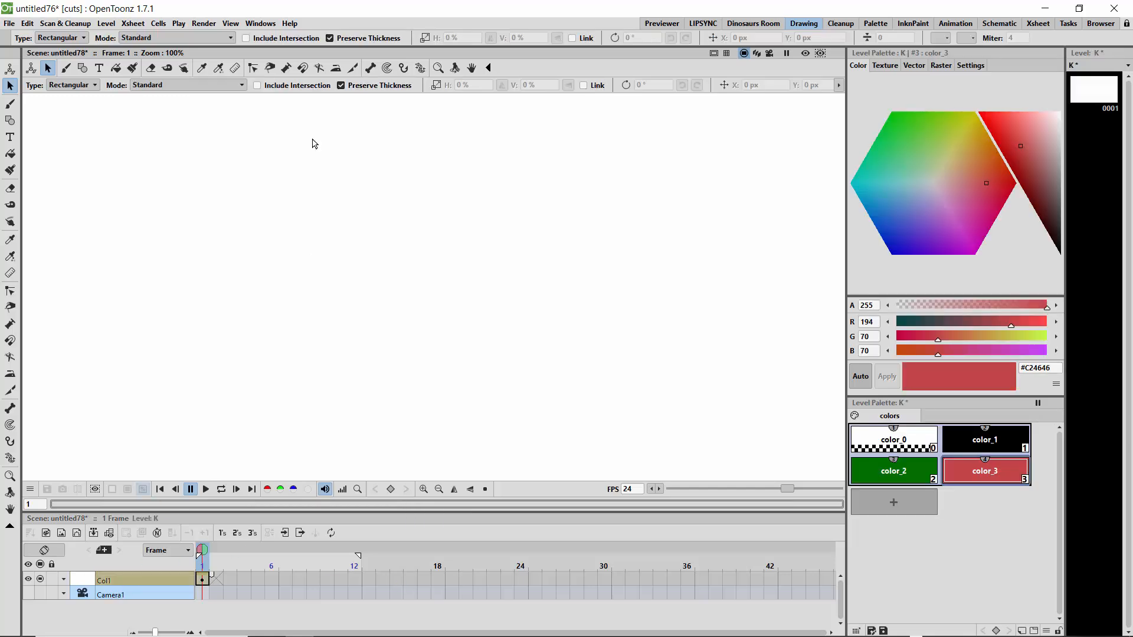
left_click(11, 121)
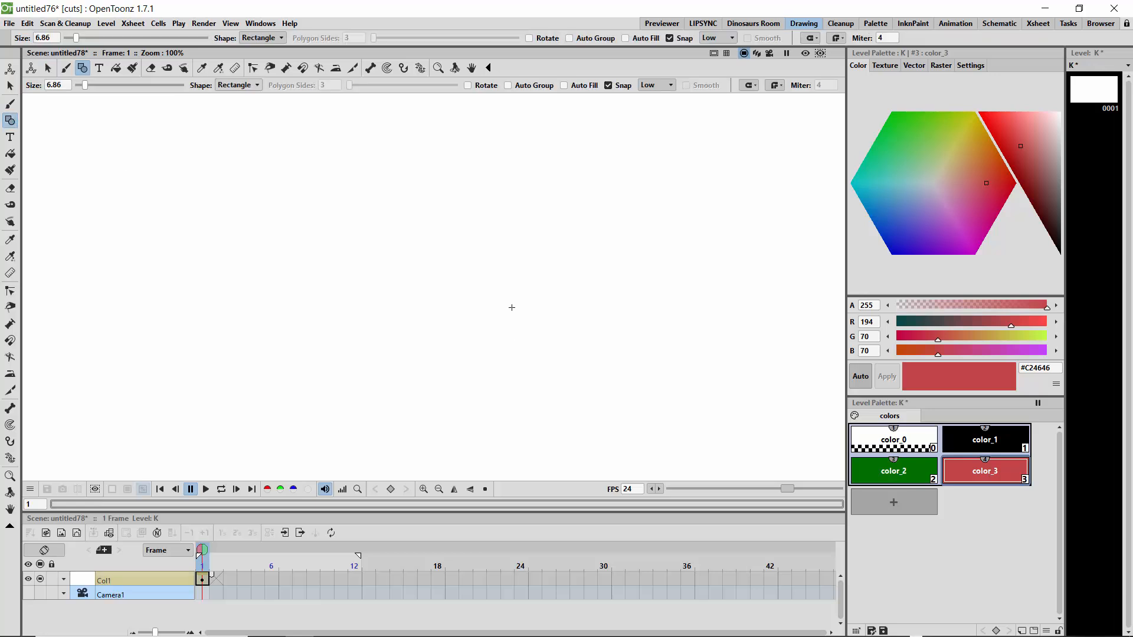
left_click(508, 86)
left_click(508, 86)
left_click_drag(294, 187, 345, 256)
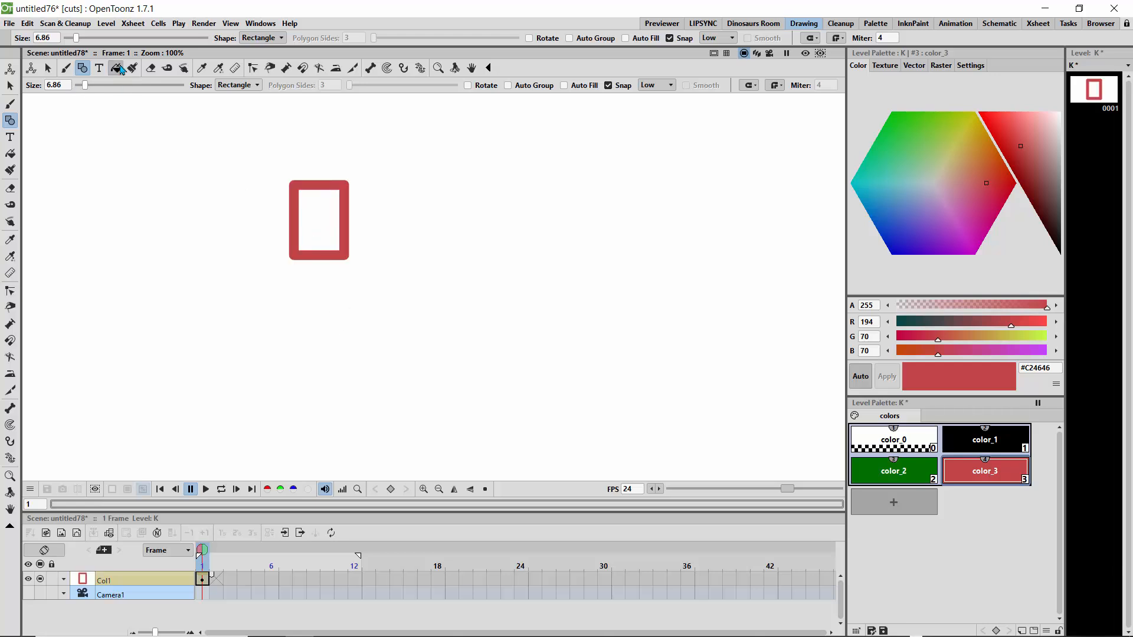
left_click(117, 69)
left_click(892, 470)
left_click(337, 226)
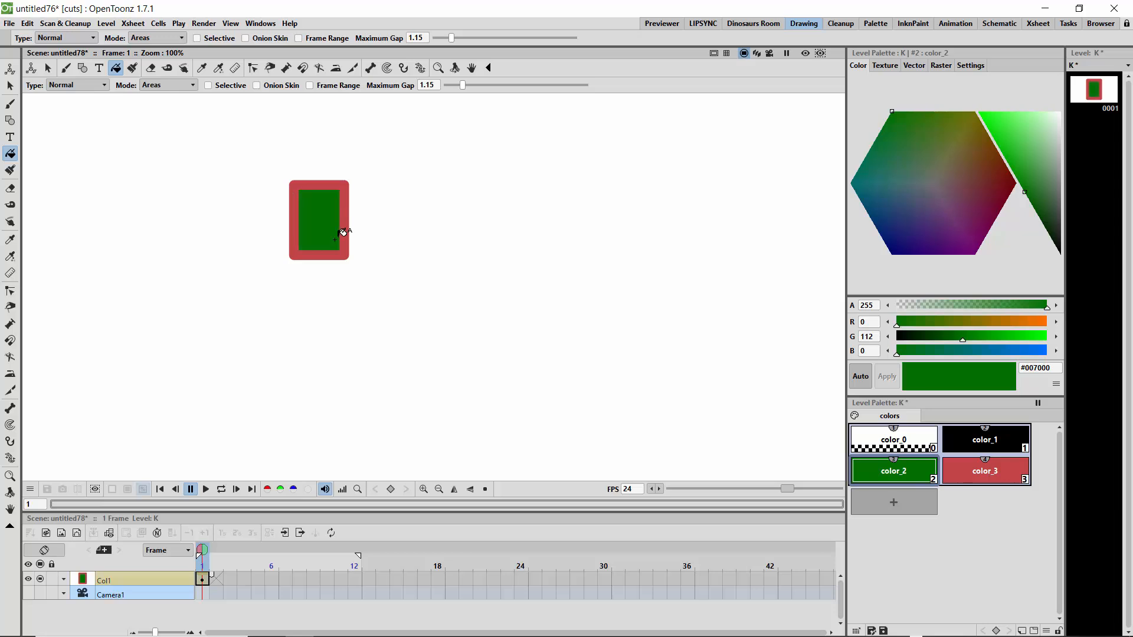
Select the red-outlined rectangle and examine its outline and fill at 200% zoom
left_click(10, 120)
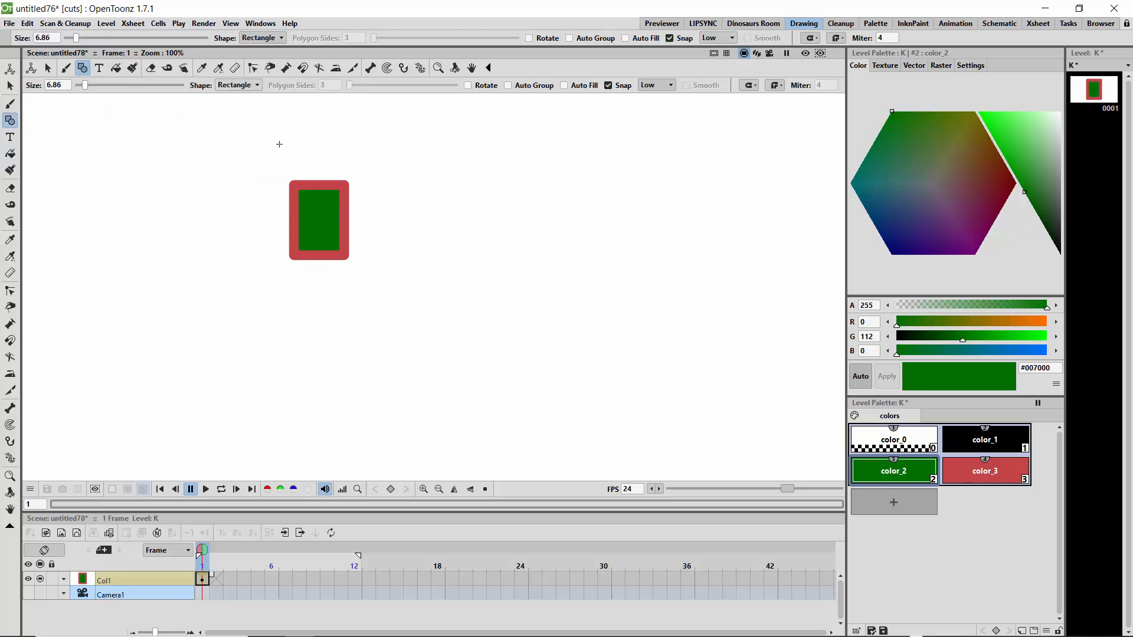
left_click(10, 85)
left_click_drag(258, 169, 401, 316)
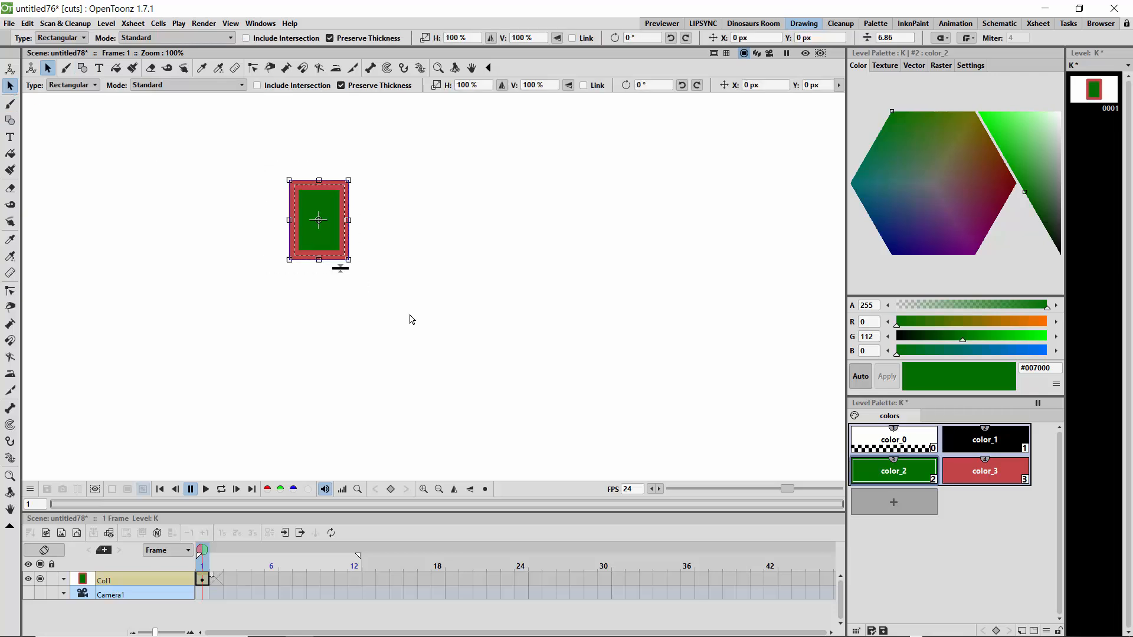
left_click(223, 190)
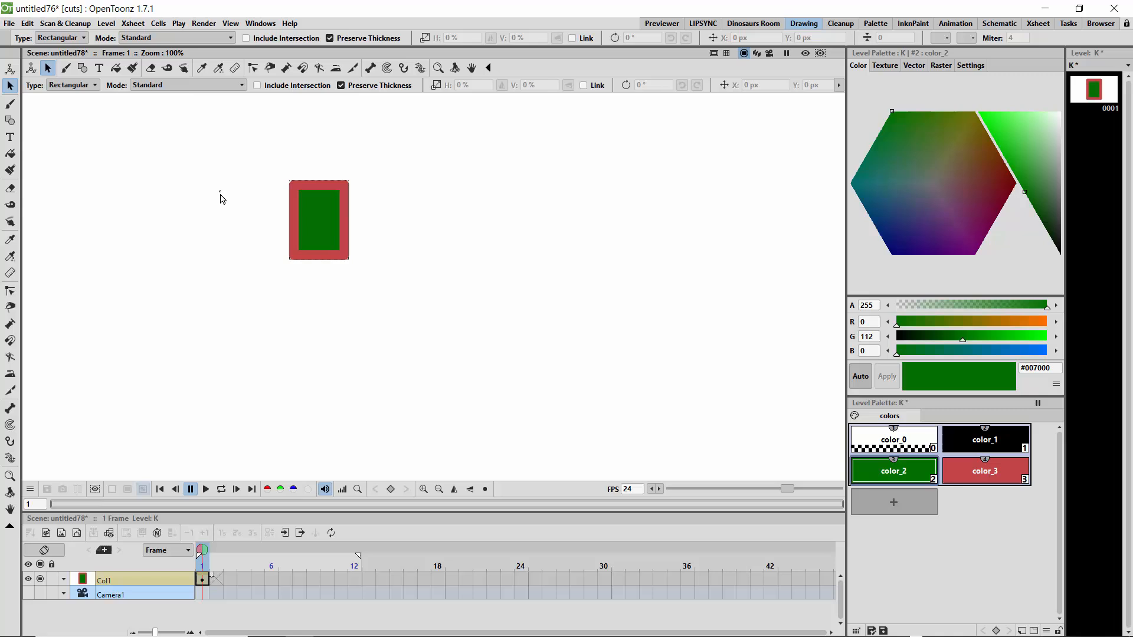
left_click(304, 187)
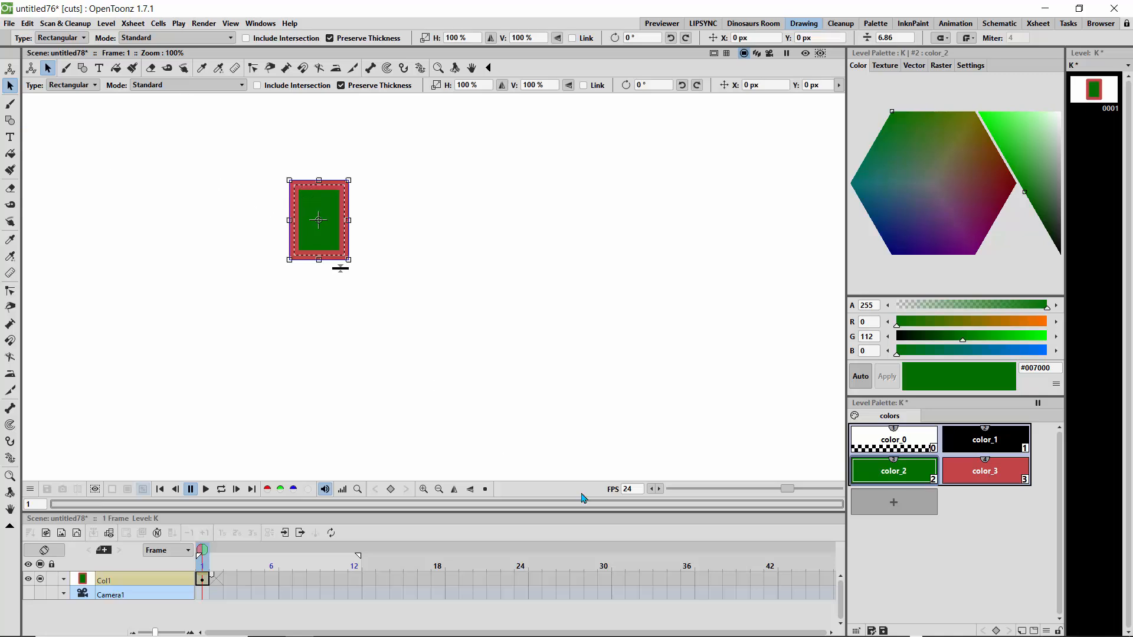
left_click(423, 494)
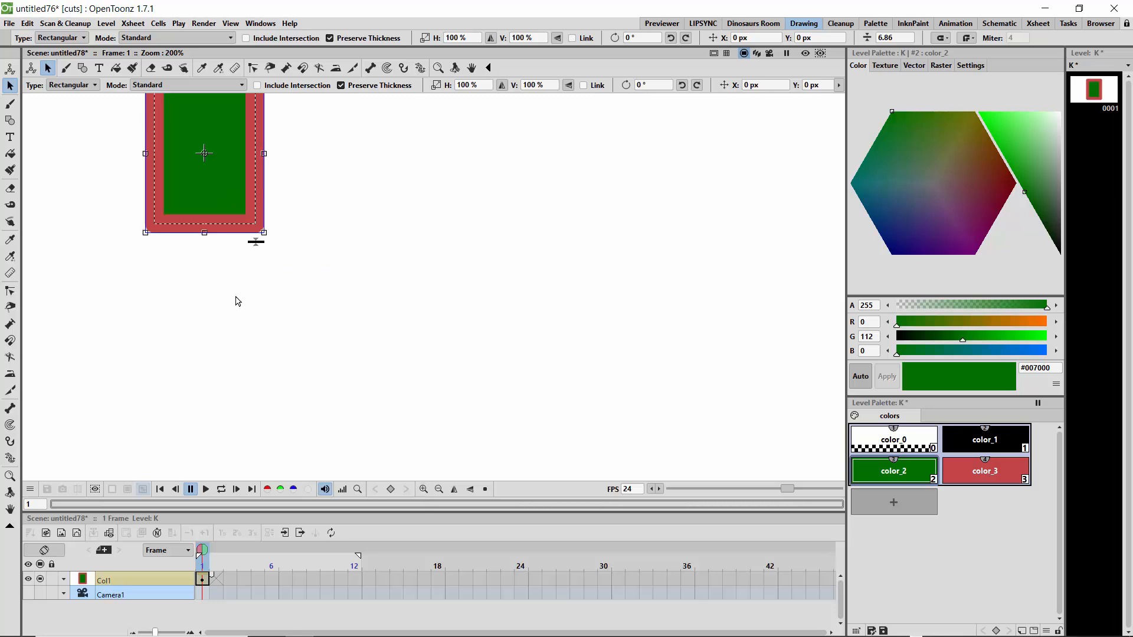
key("space")
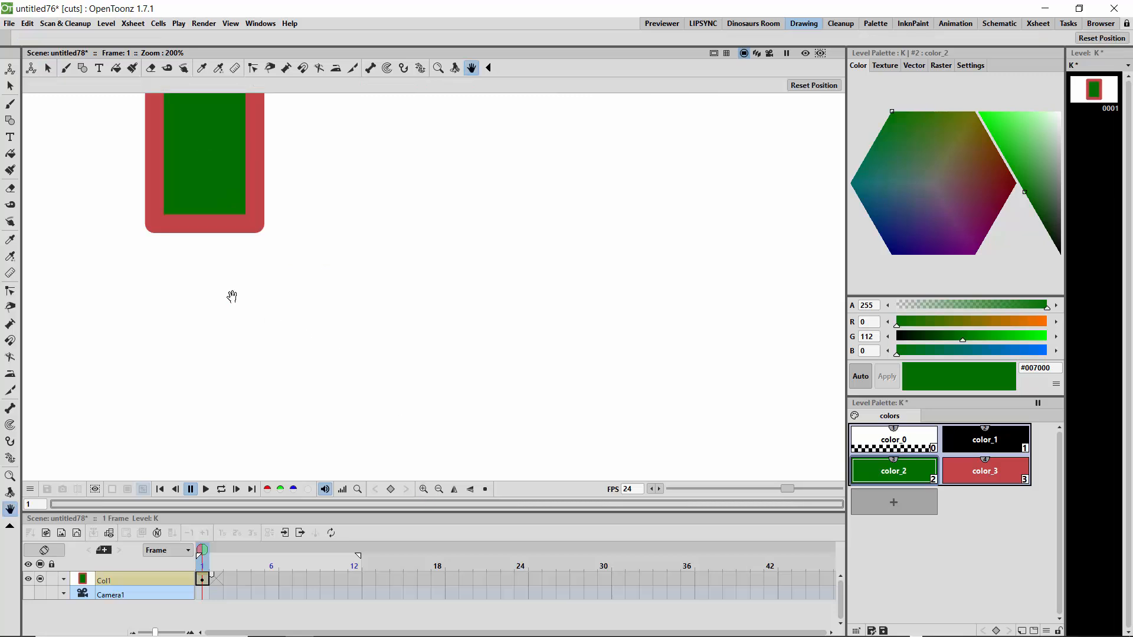
left_click_drag(232, 296, 317, 357)
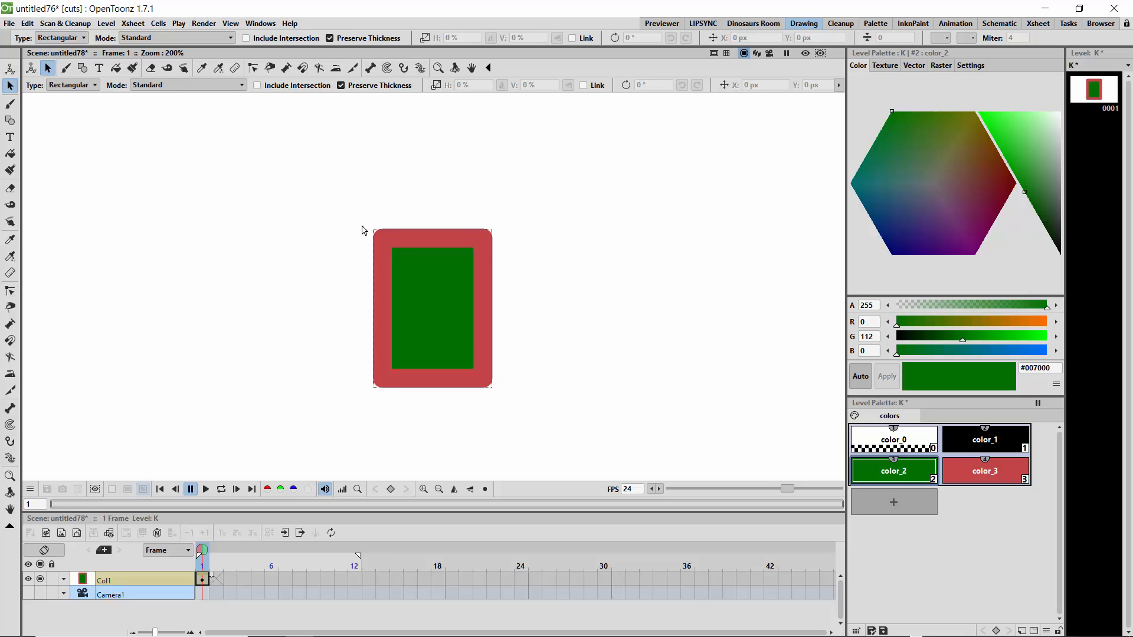
left_click(381, 235)
left_click(389, 233)
left_click(390, 236)
left_click(350, 251)
left_click_drag(542, 425, 568, 442)
key("g")
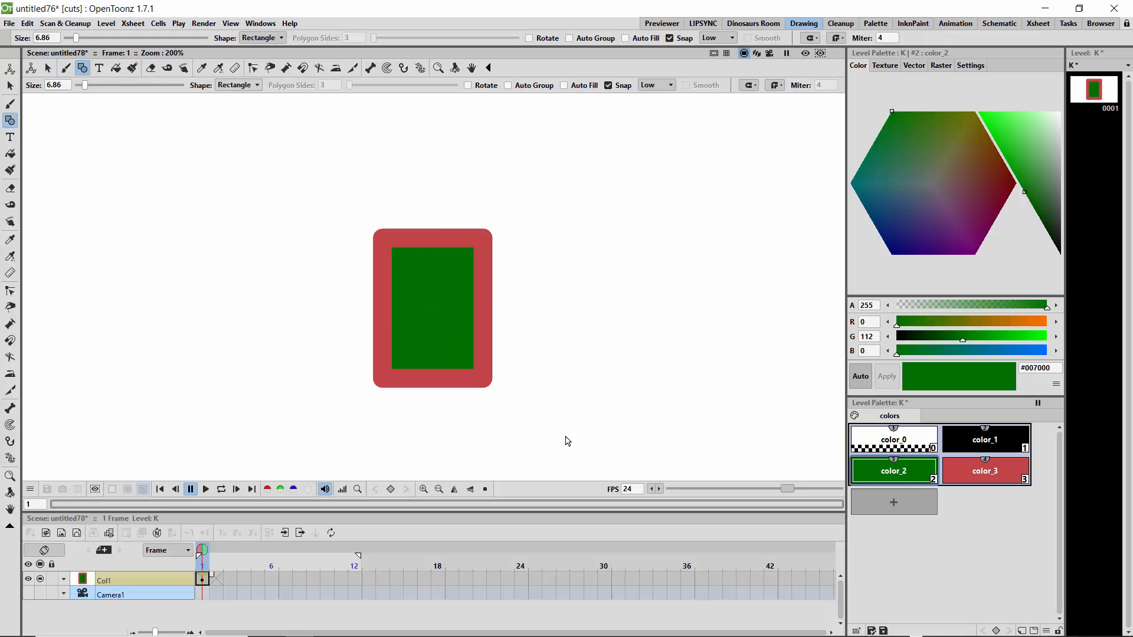
left_click_drag(308, 155, 544, 425)
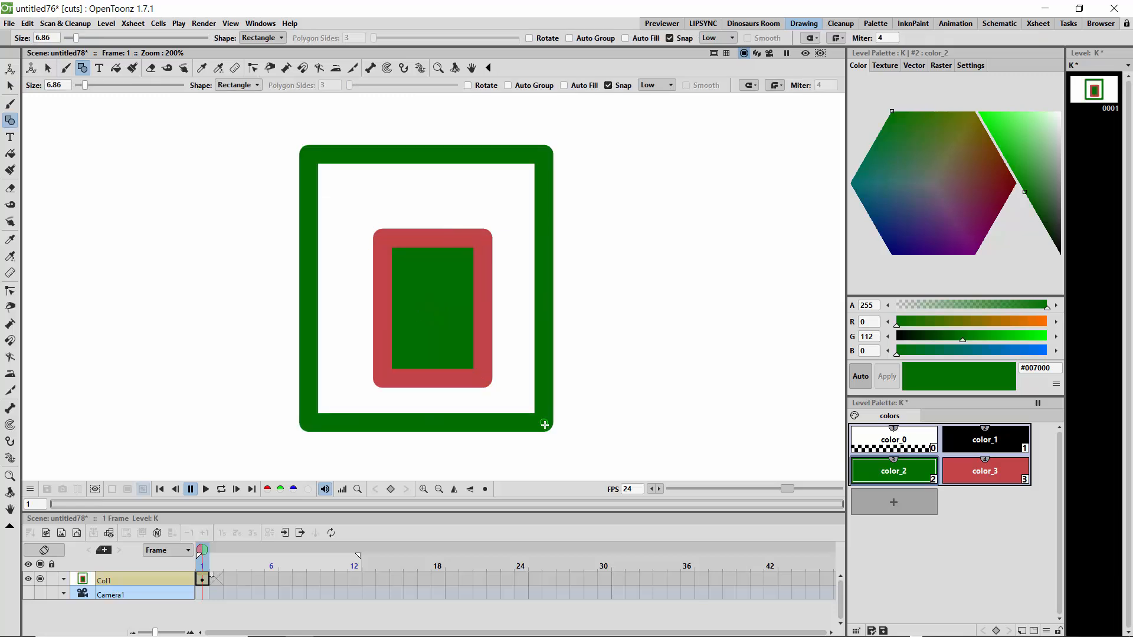
key("ctrl+z")
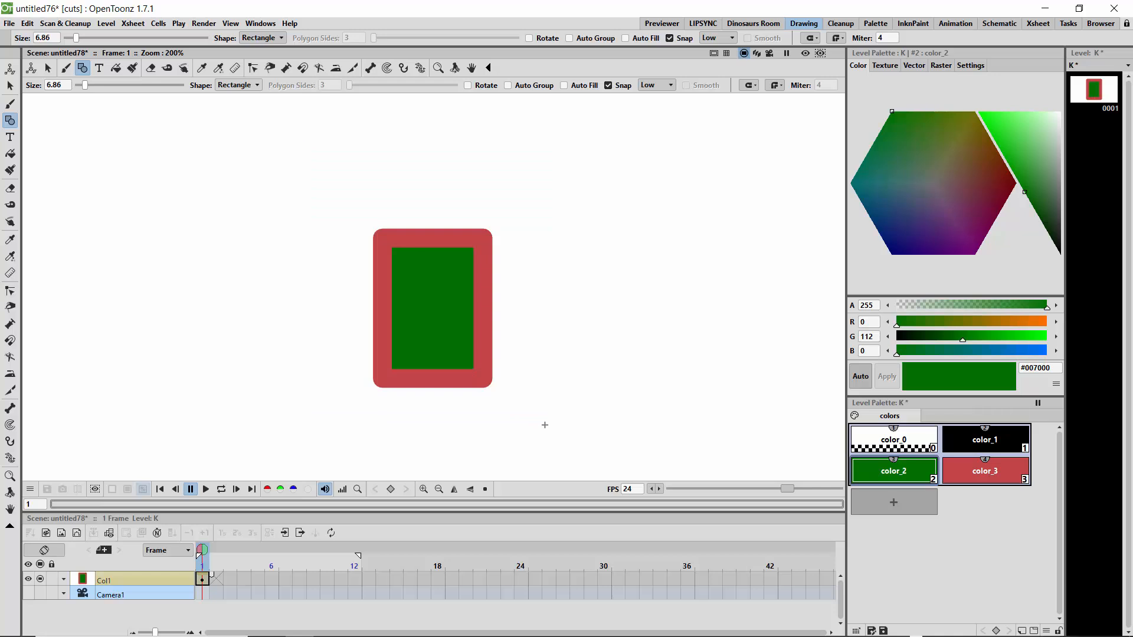
Select the whole red-outlined rectangle and check which grouping commands are offered for it
left_click(9, 86)
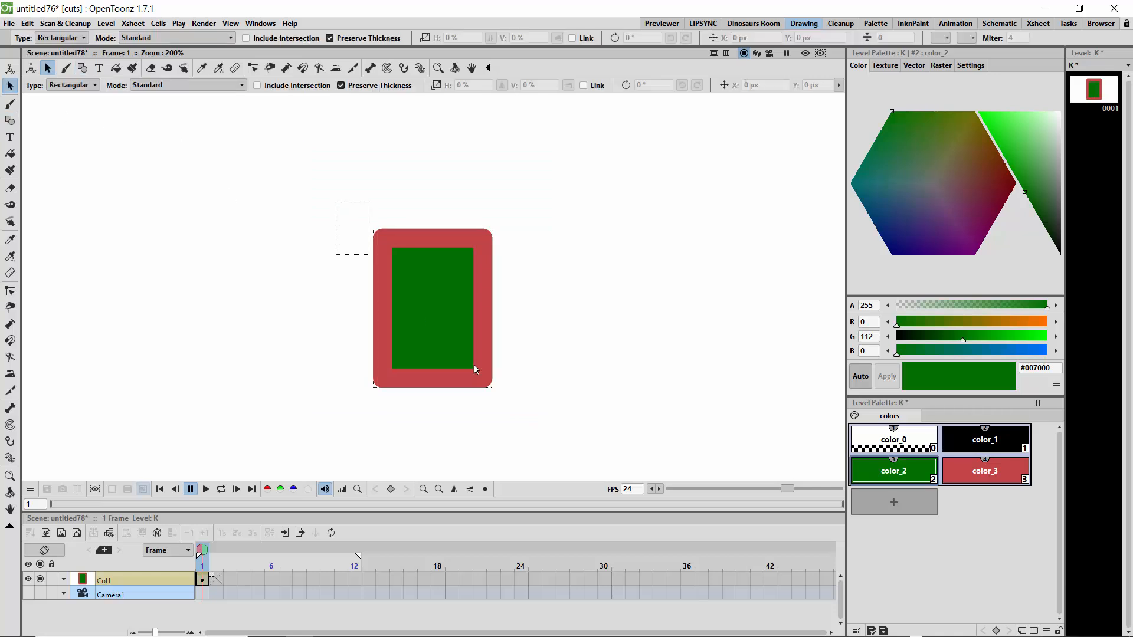
left_click_drag(476, 370, 545, 420)
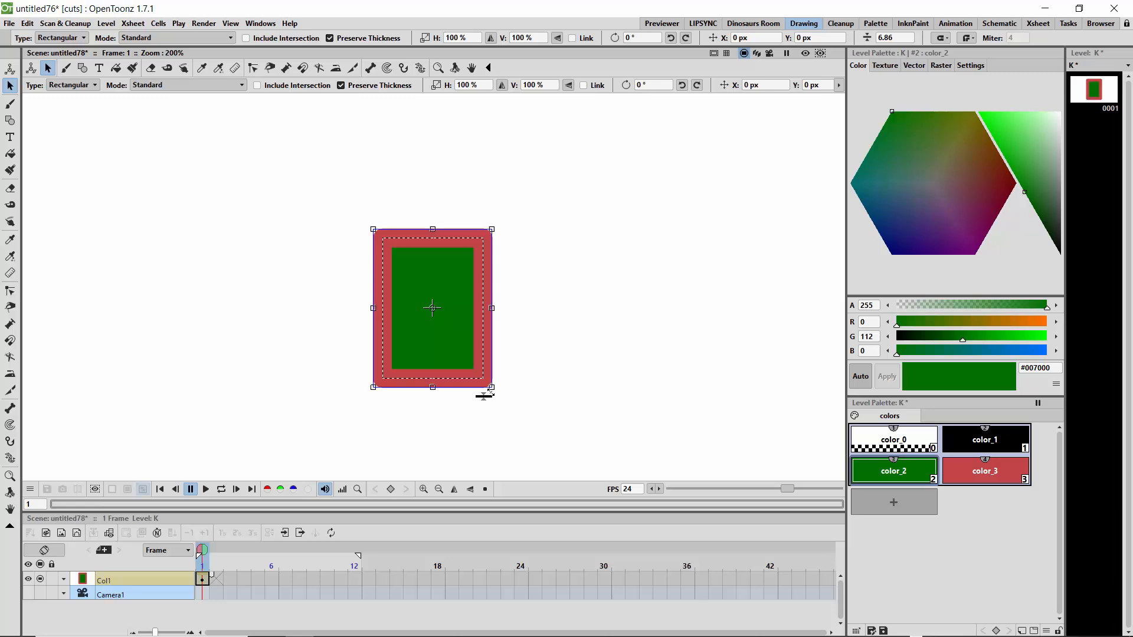
right_click(401, 245)
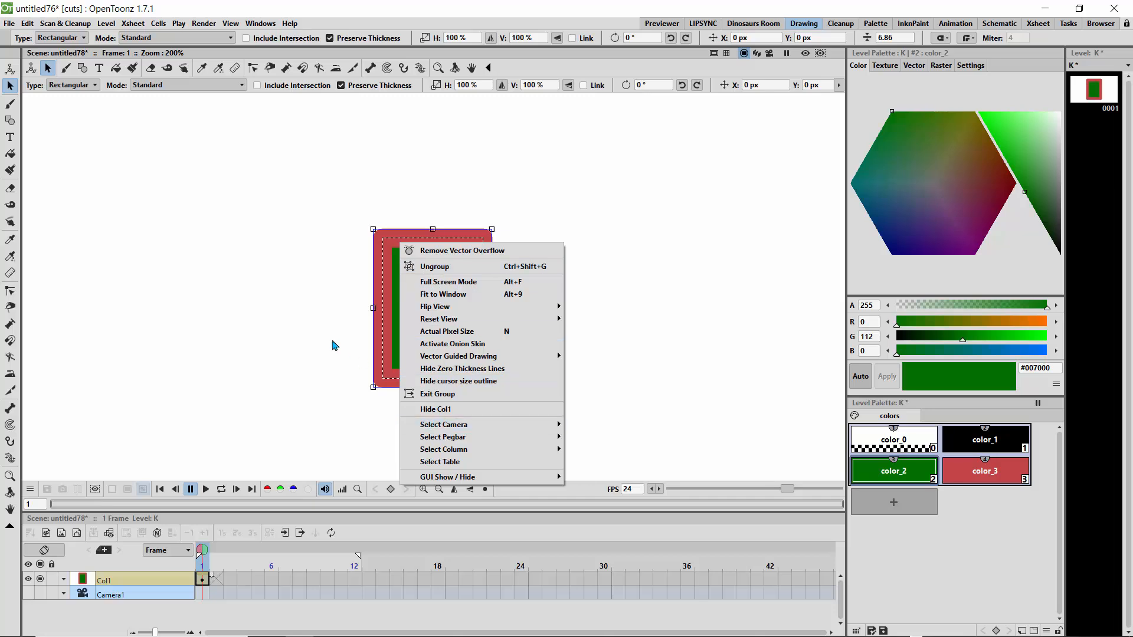
left_click(329, 341)
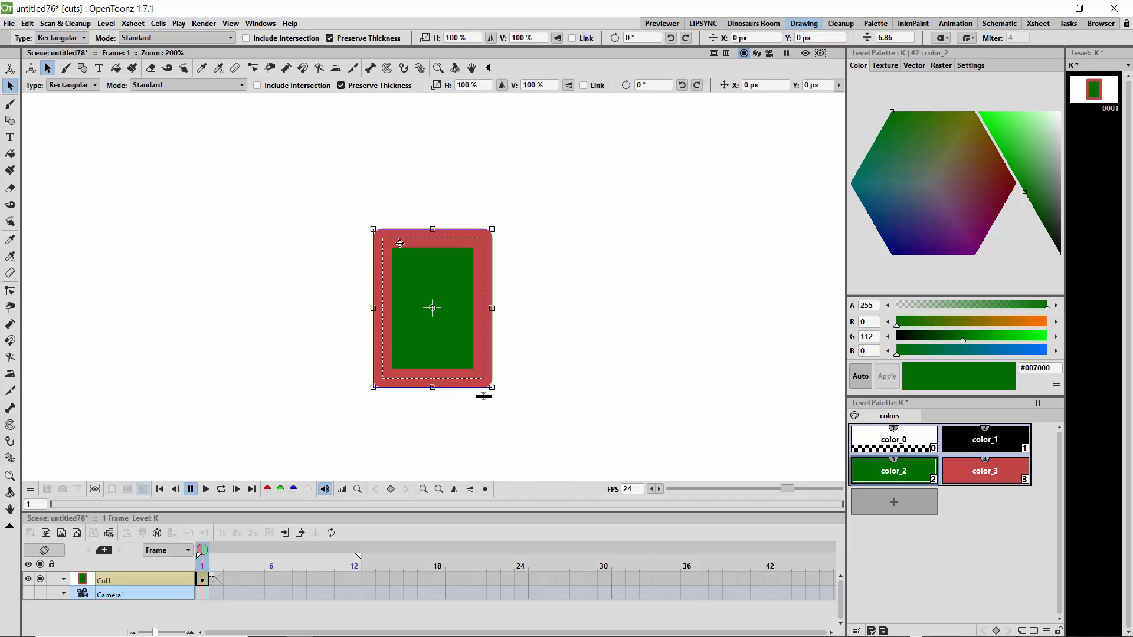
Move the red-outlined rectangle up and to the left, and add a yellow style color_4 with the colour #F4F037 to the palette
left_click_drag(400, 243, 333, 209)
left_click(453, 399)
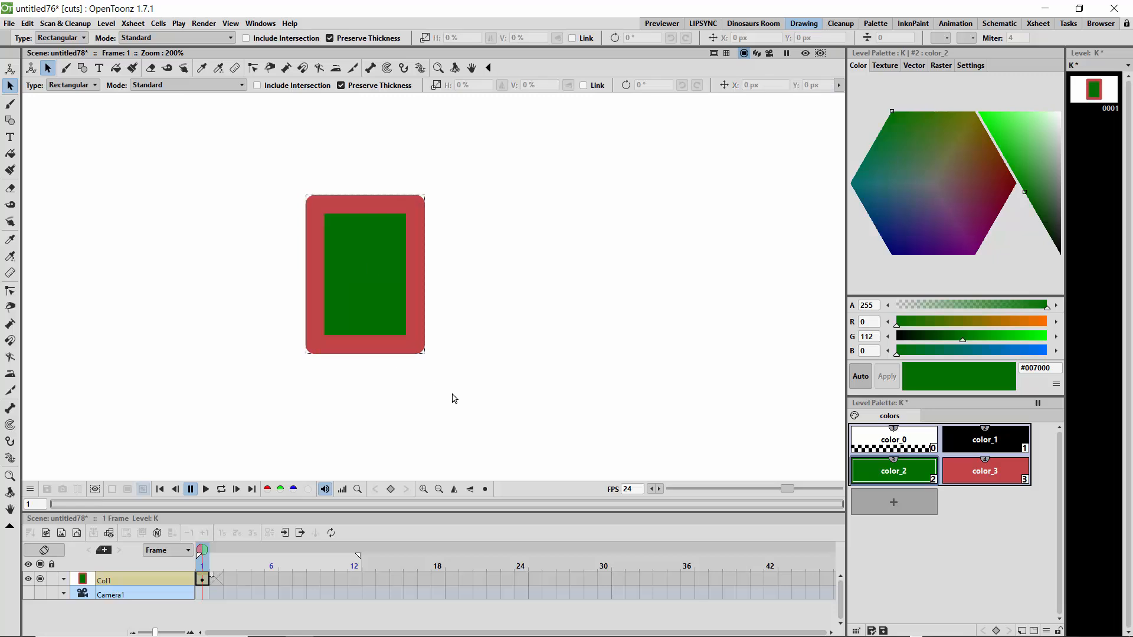
left_click(10, 121)
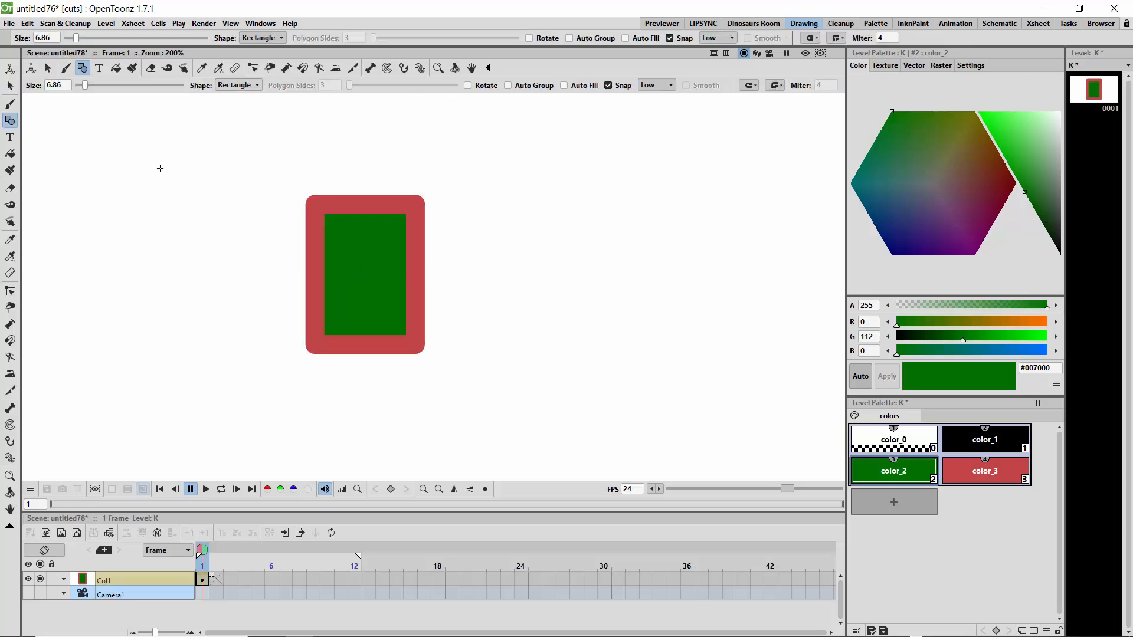
left_click(910, 499)
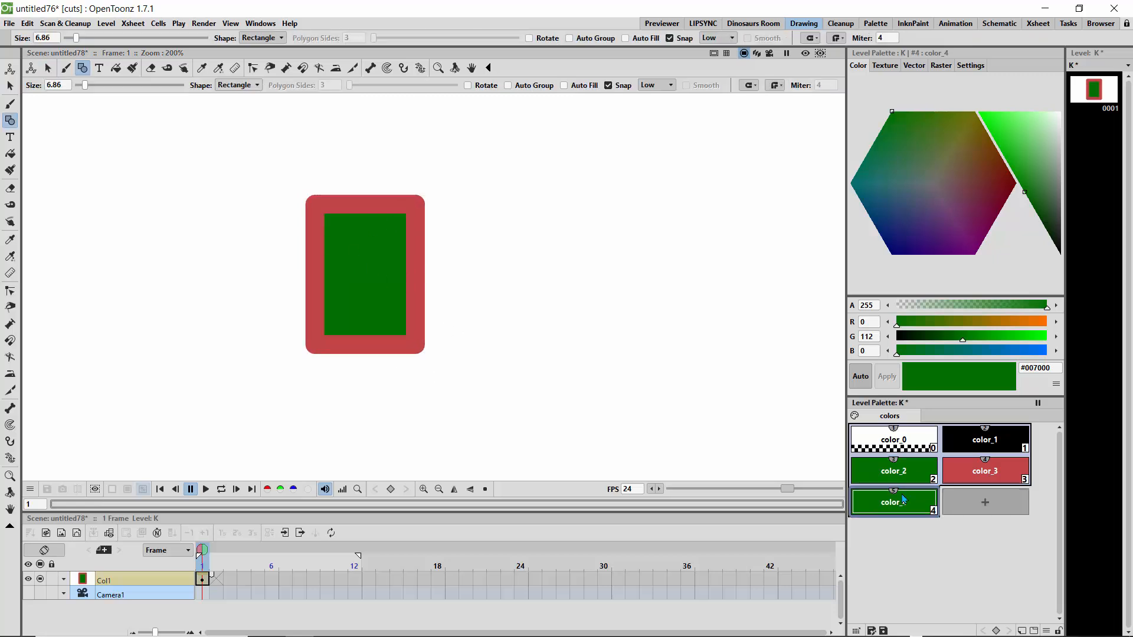
left_click(1002, 122)
left_click_drag(1001, 121, 1000, 120)
left_click_drag(1004, 323, 1040, 326)
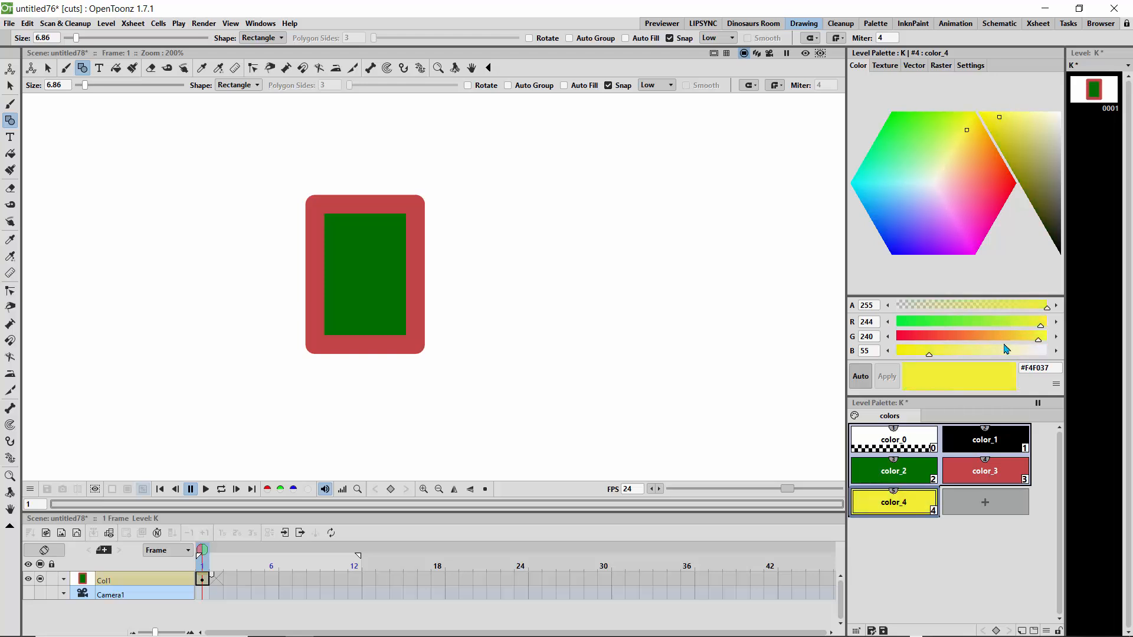
Draw a wide rectangle in yellow color_4 overlapping the red-outlined rectangle's right side and fill its whole interior with red color_3
left_click_drag(468, 303, 354, 307)
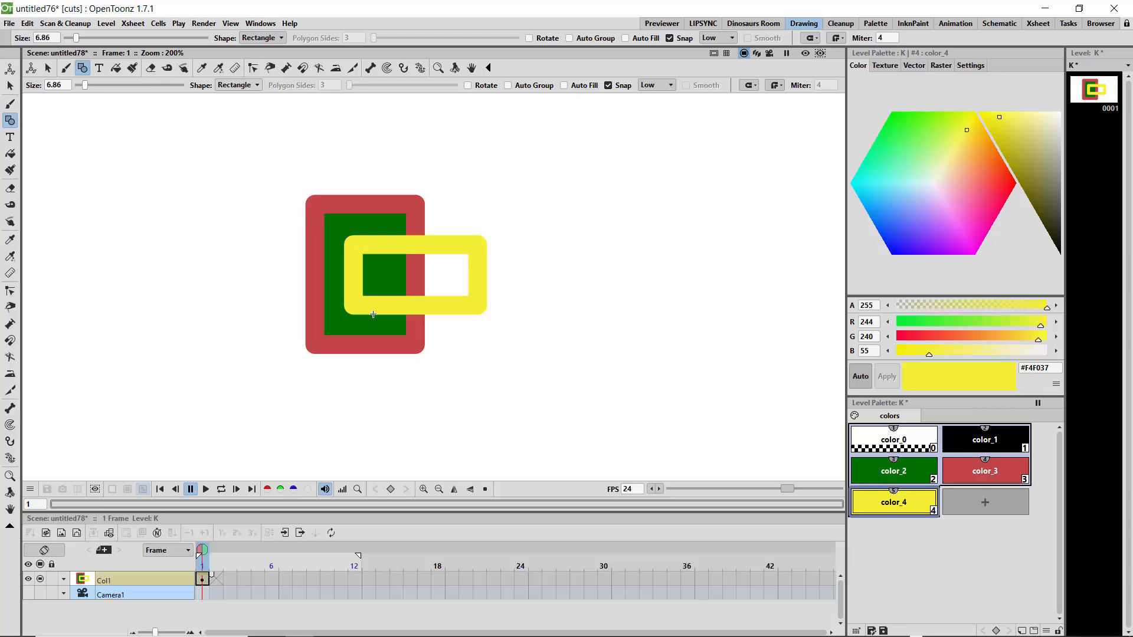
left_click(960, 479)
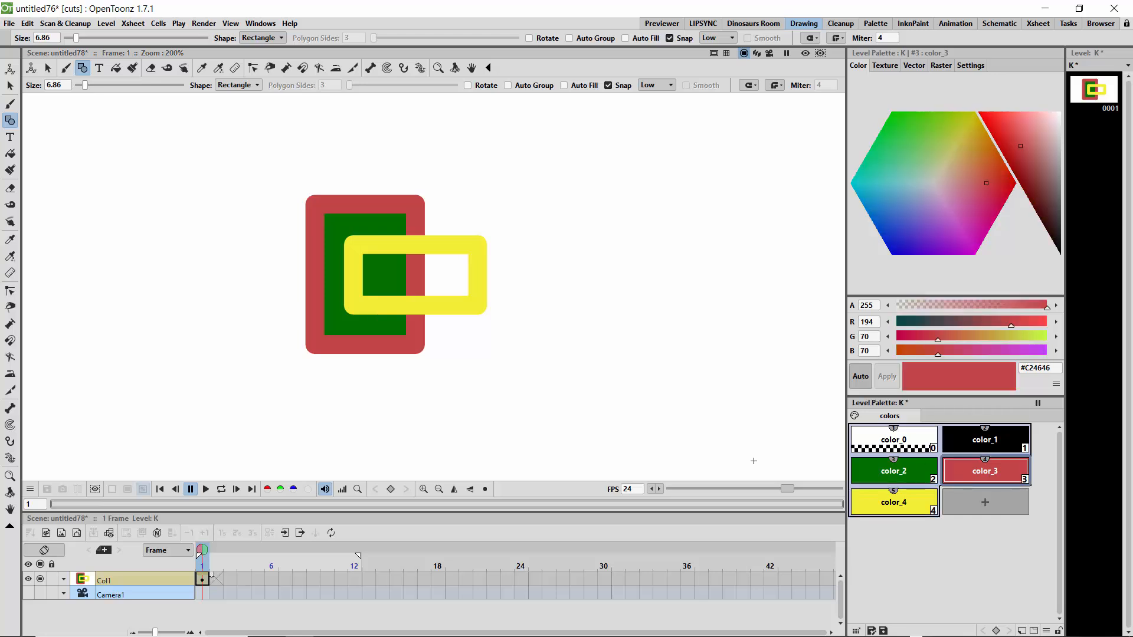
left_click(10, 154)
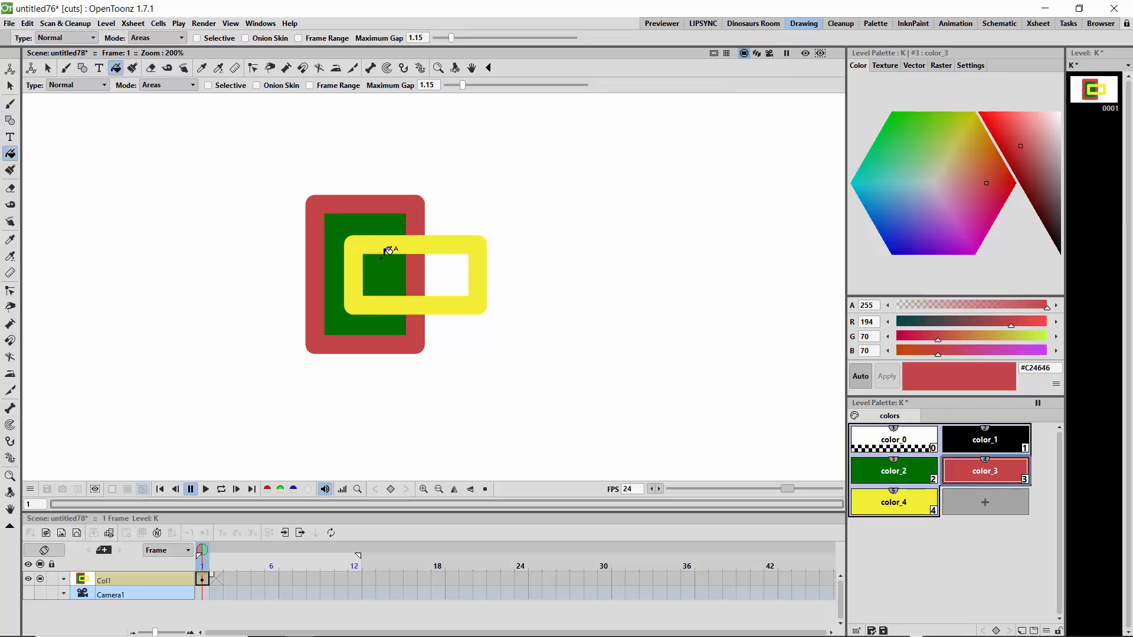
left_click(406, 278)
left_click(446, 266)
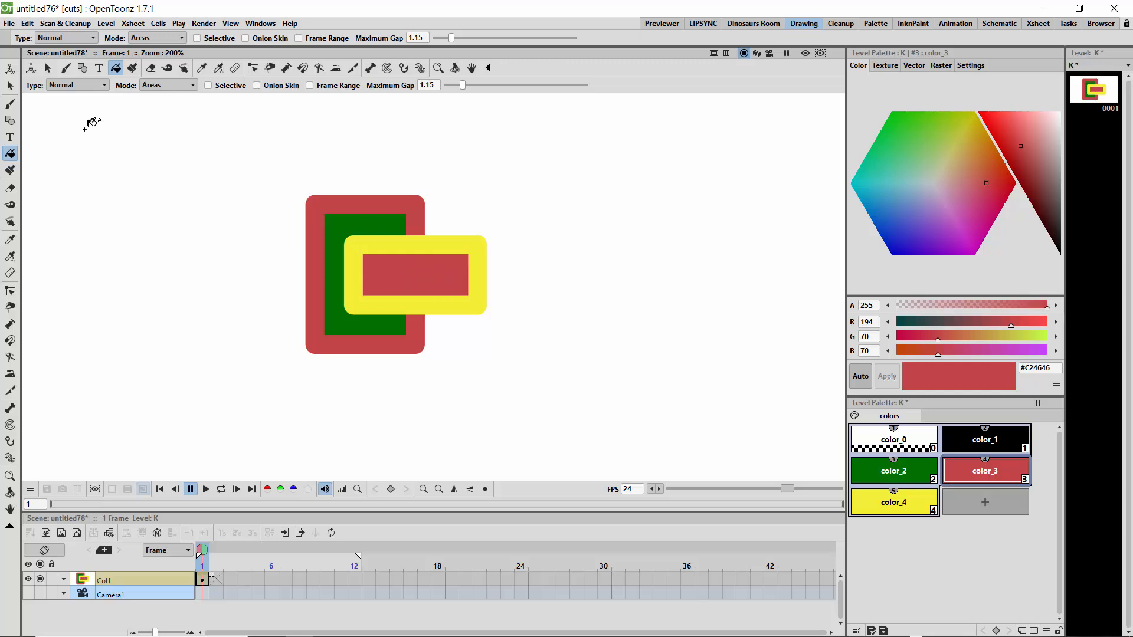
Move the yellow-outlined rectangle about 201 px to the right, well clear of the red-outlined rectangle
left_click(9, 87)
left_click(461, 257)
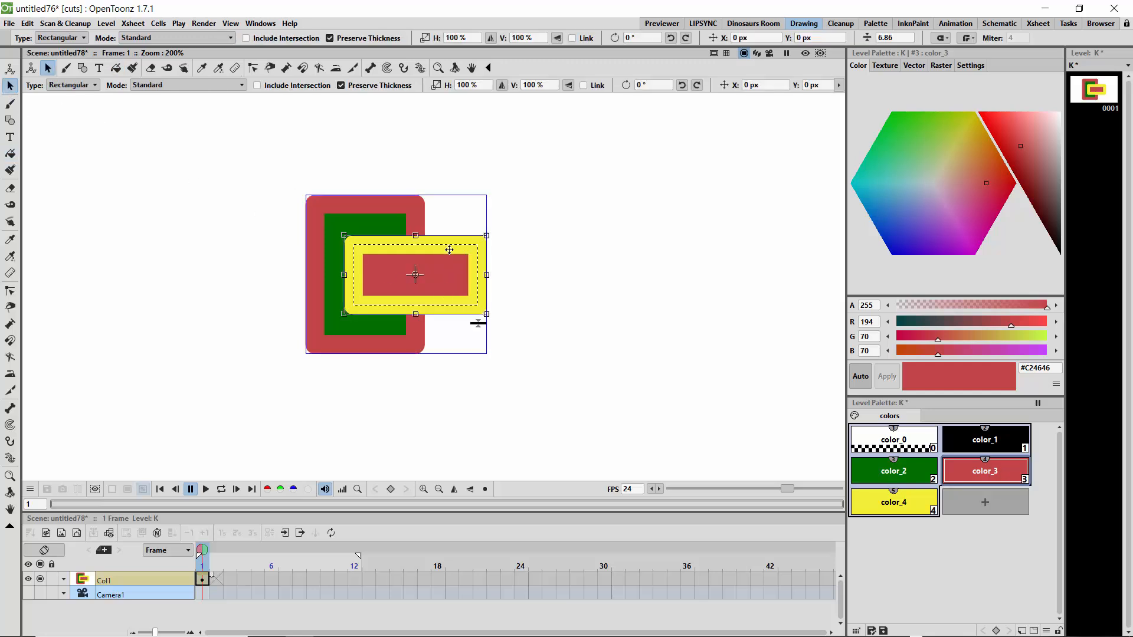
left_click_drag(448, 243, 602, 247)
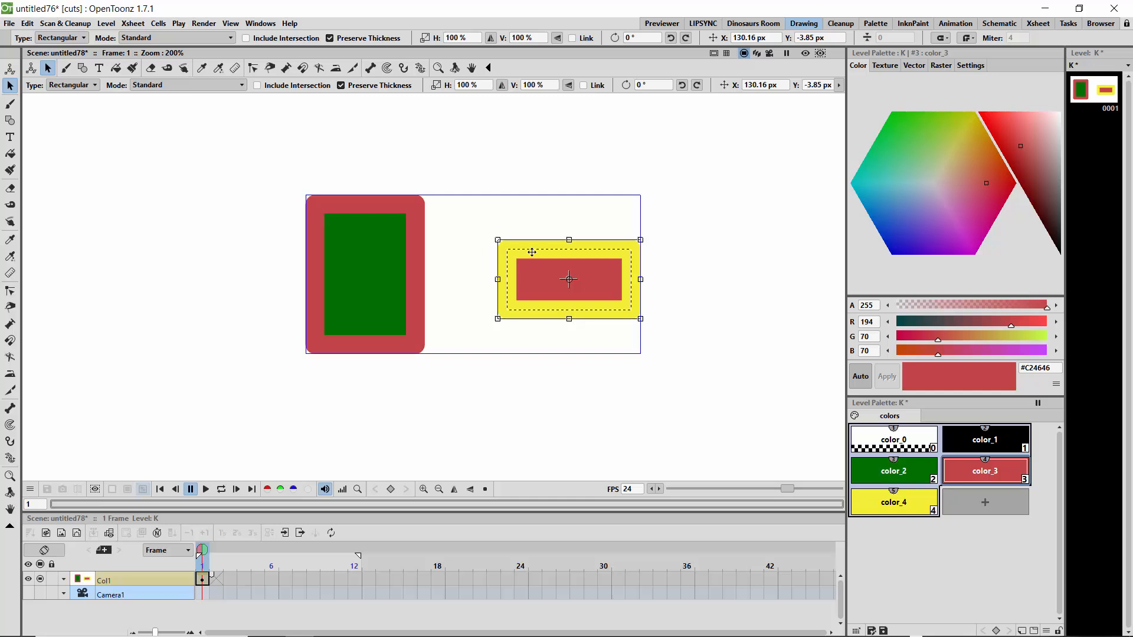
left_click_drag(509, 253, 579, 239)
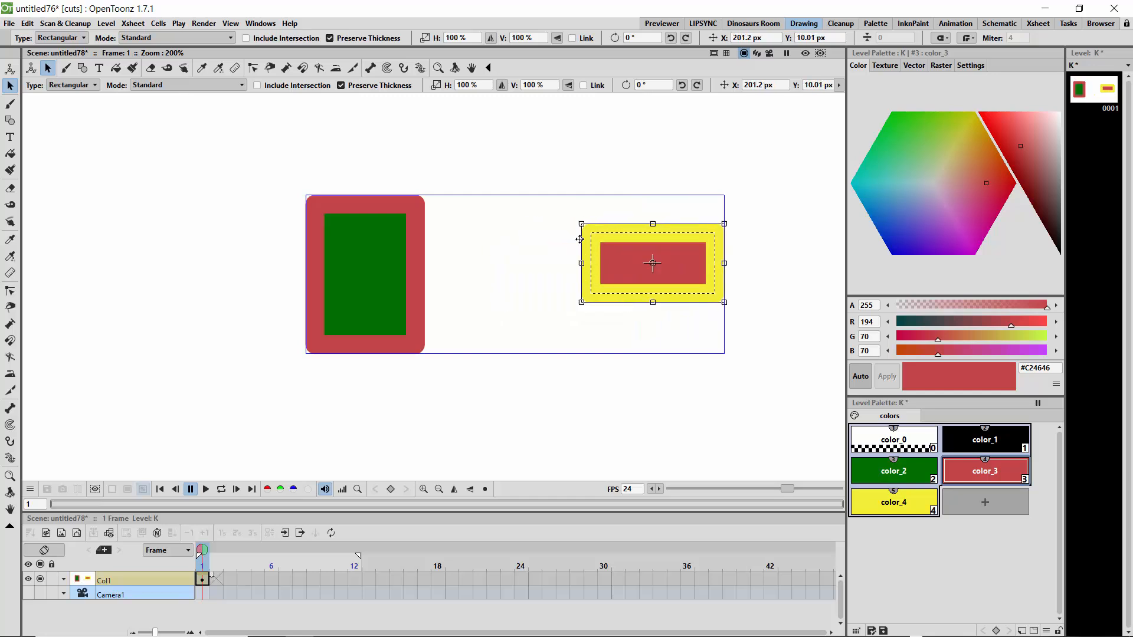
Move the red-outlined rectangle up and to the left, away from the yellow-outlined one, and deselect it
left_click(428, 196)
left_click(415, 217)
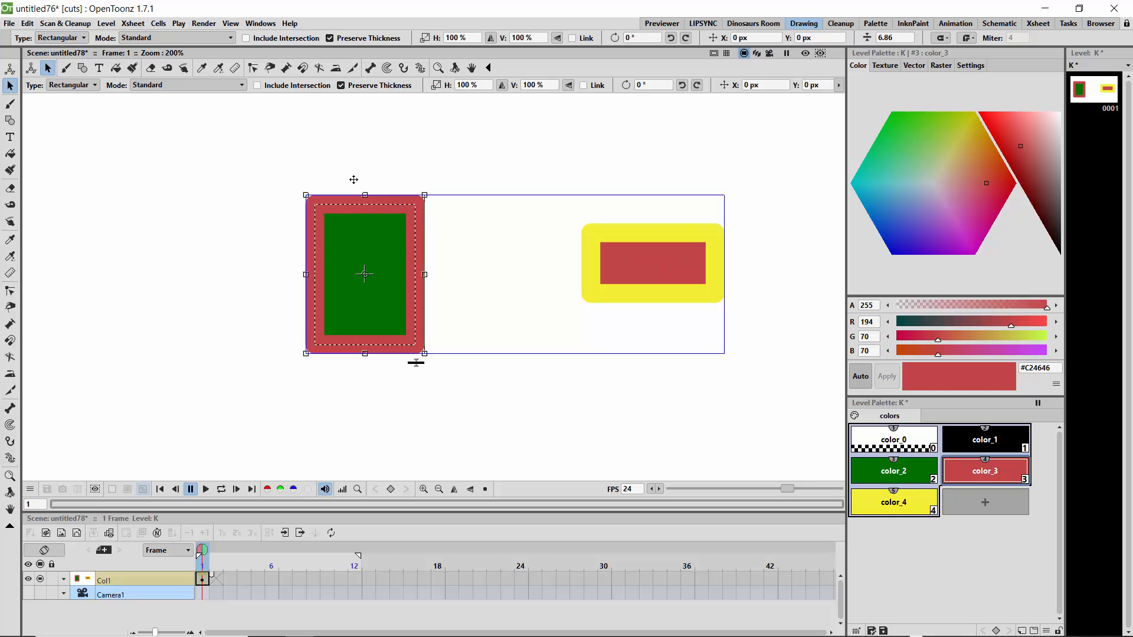
left_click_drag(353, 180, 187, 121)
left_click(462, 338)
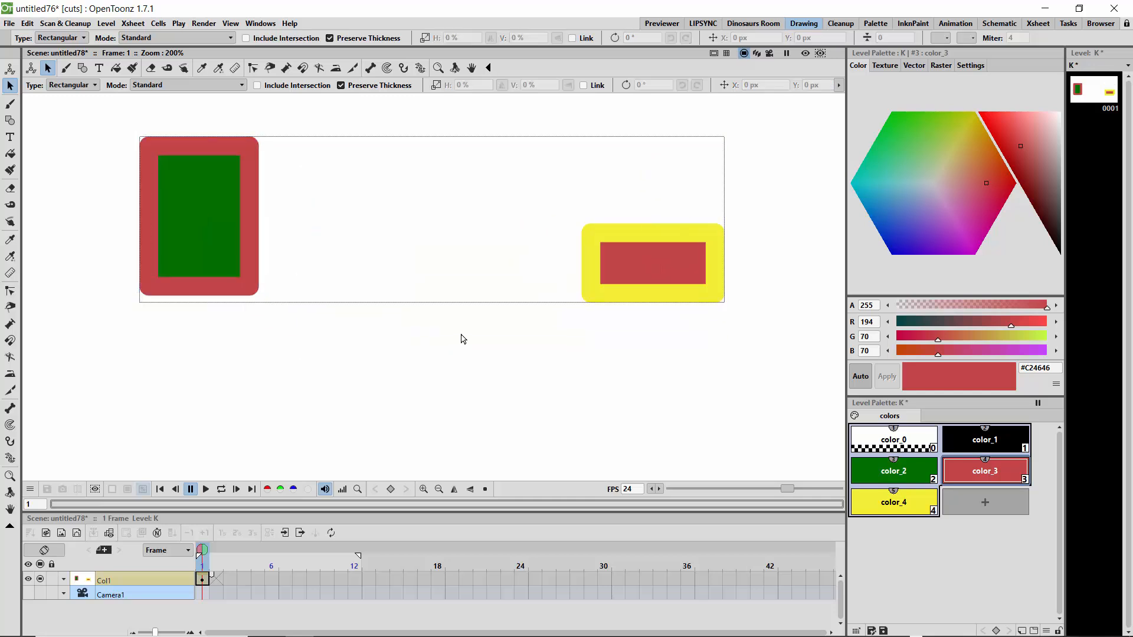
Move the yellow-outlined rectangle left, closer to the red-outlined one, and nudge it up about 4 px
left_click(594, 246)
left_click(555, 246)
left_click(609, 248)
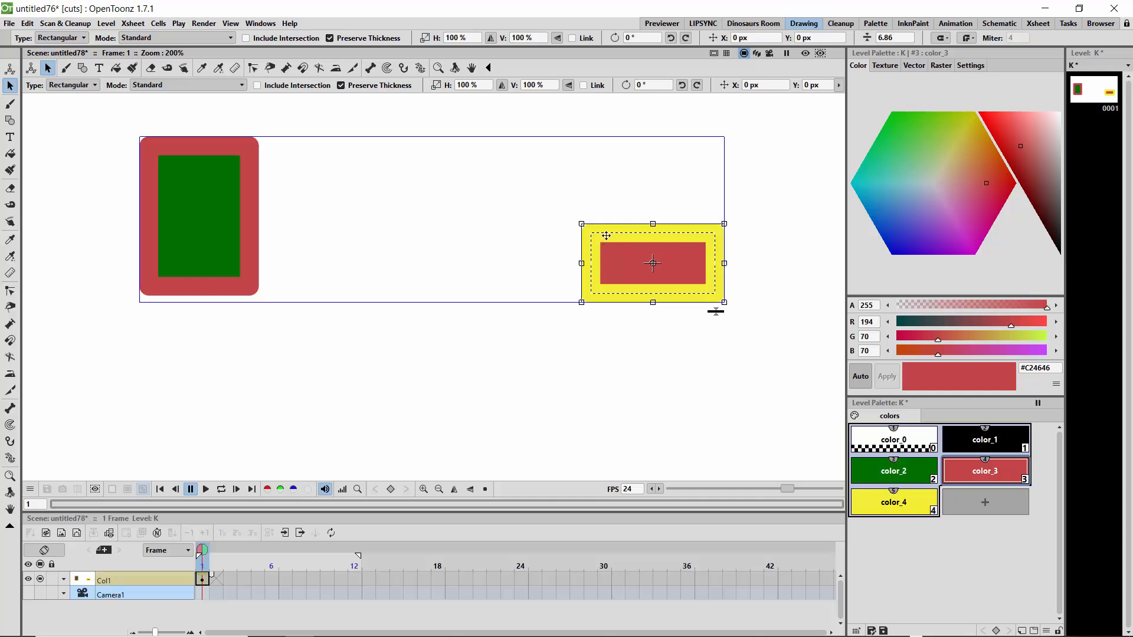
left_click_drag(606, 235, 463, 241)
left_click(412, 223)
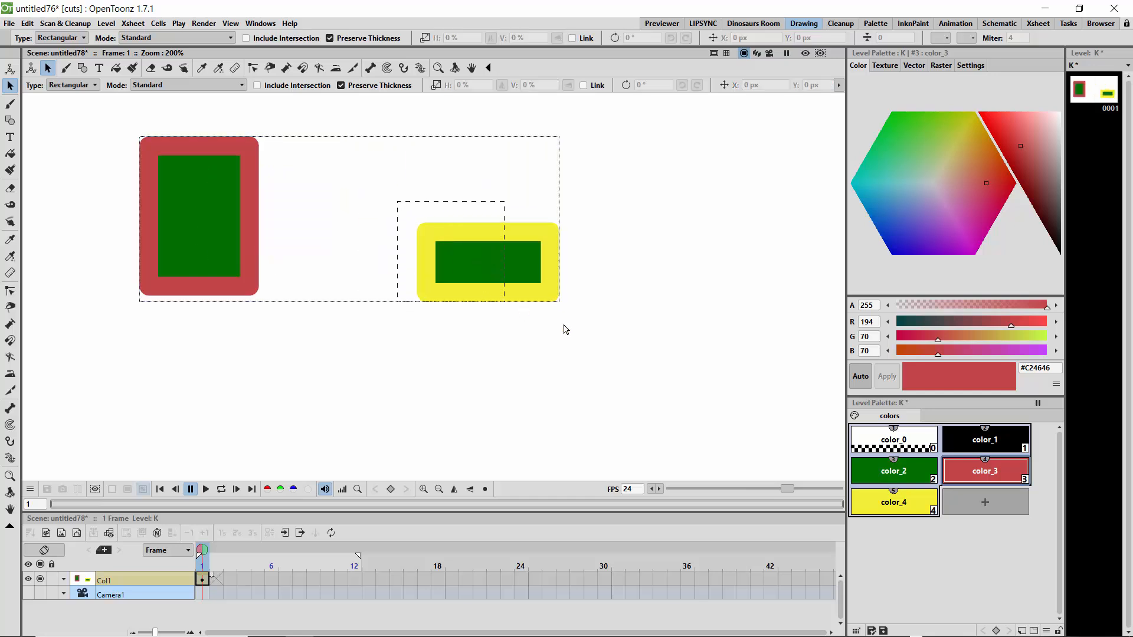
left_click_drag(564, 330, 600, 352)
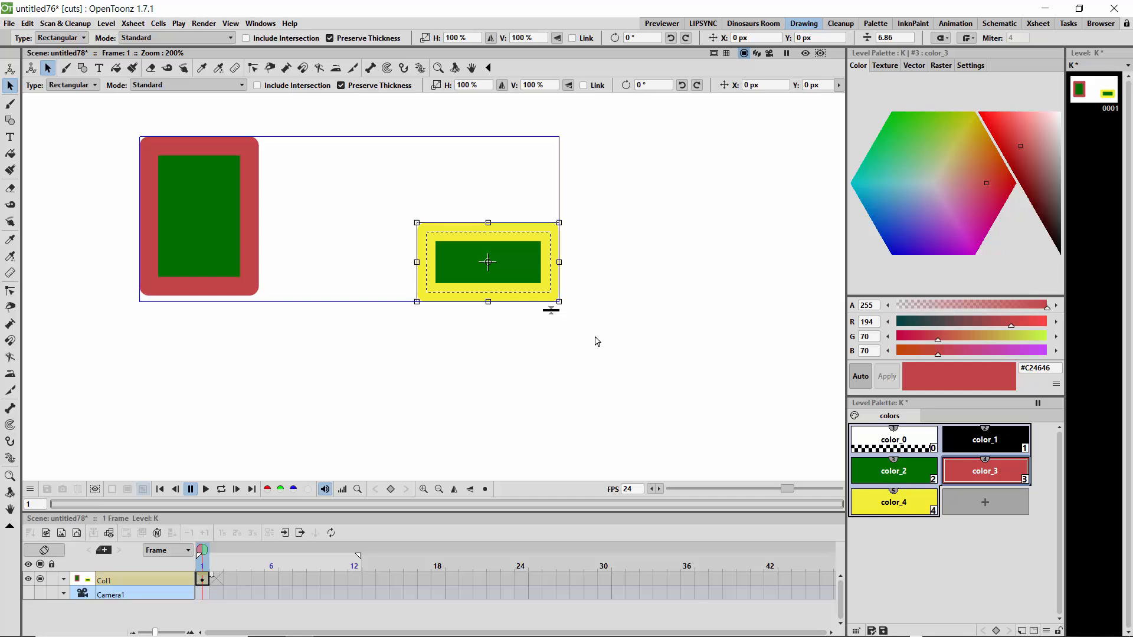
left_click_drag(437, 238, 444, 229)
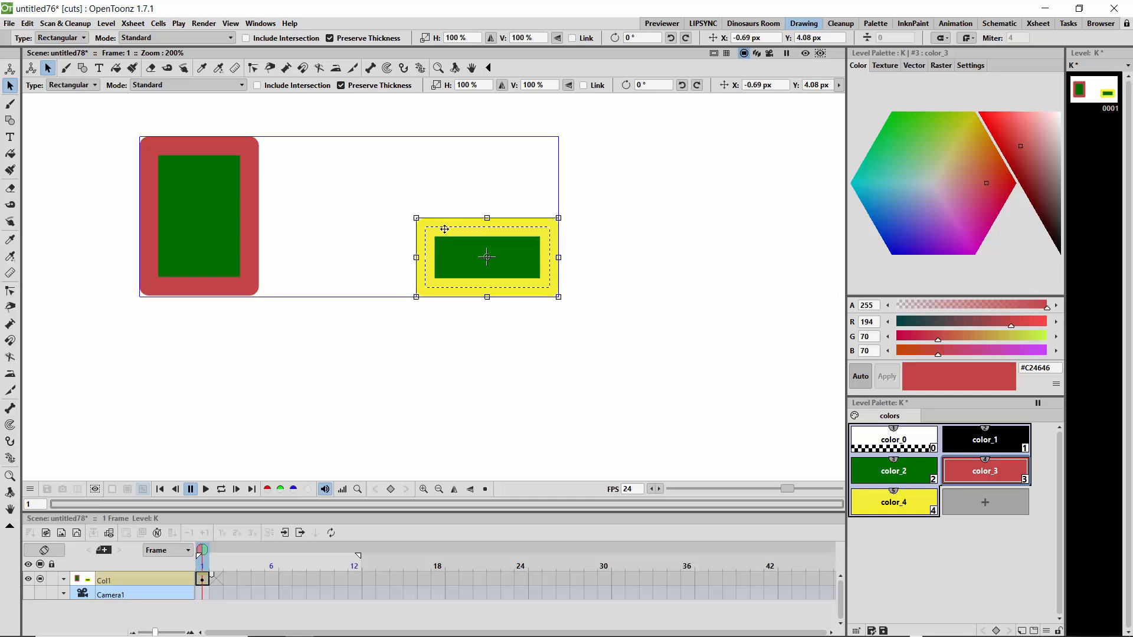
left_click(421, 346)
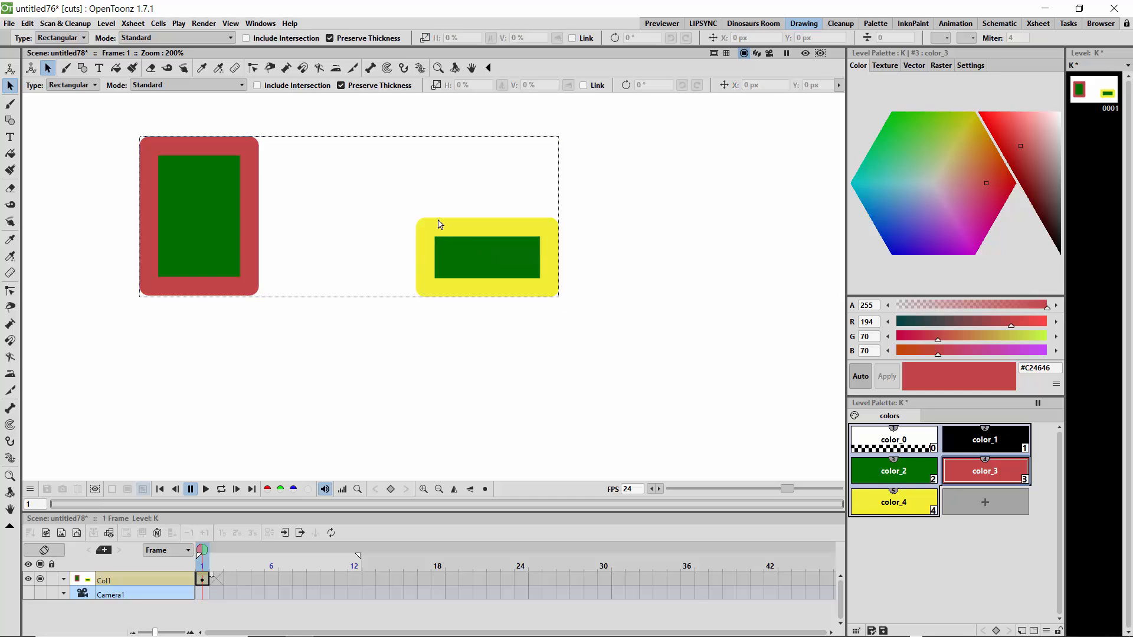
Scale the red-outlined rectangle horizontally to about 97.99% and deselect it
left_click(438, 223)
left_click(260, 150)
left_click(257, 153)
left_click_drag(257, 152, 255, 151)
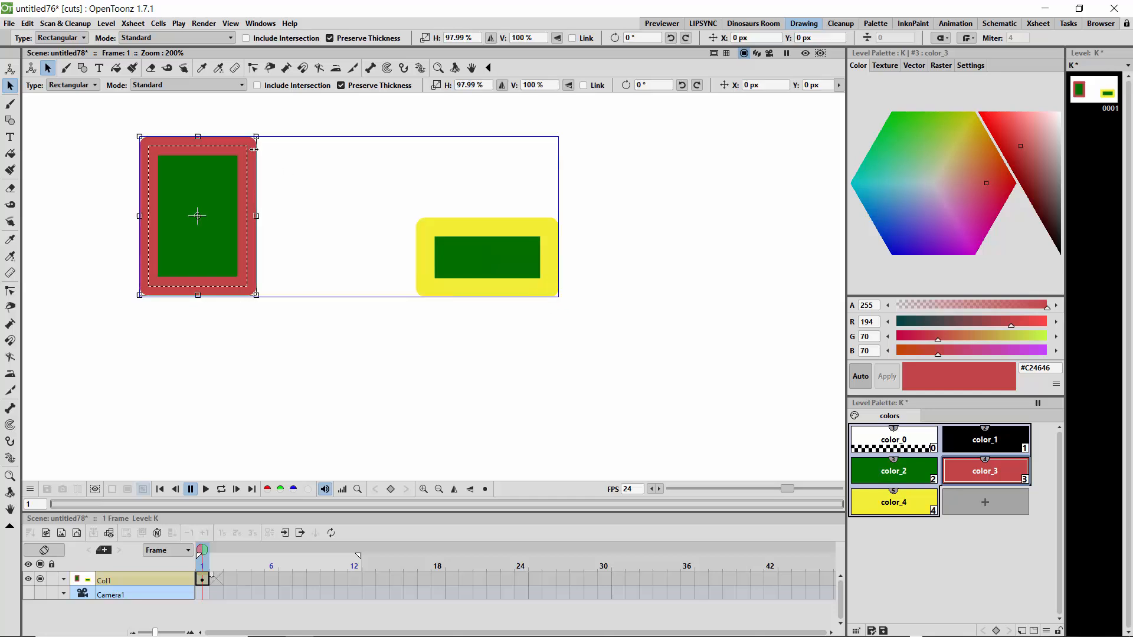
left_click(294, 211)
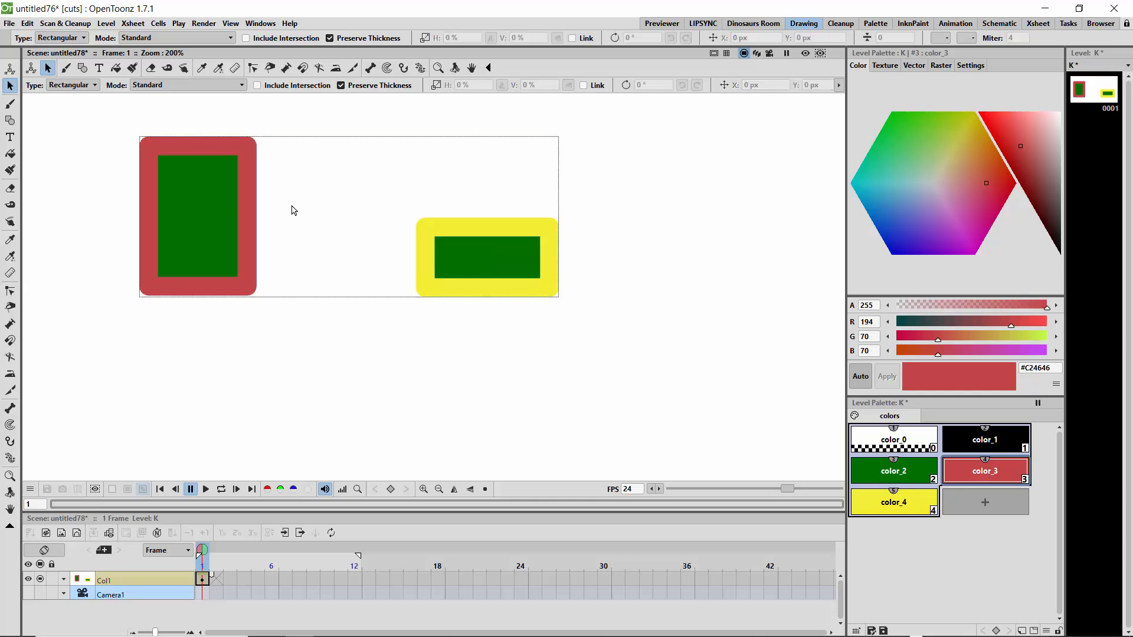
Move the yellow-outlined rectangle over the red-outlined rectangle's right side and back out to the right, clear of it
left_click(458, 239)
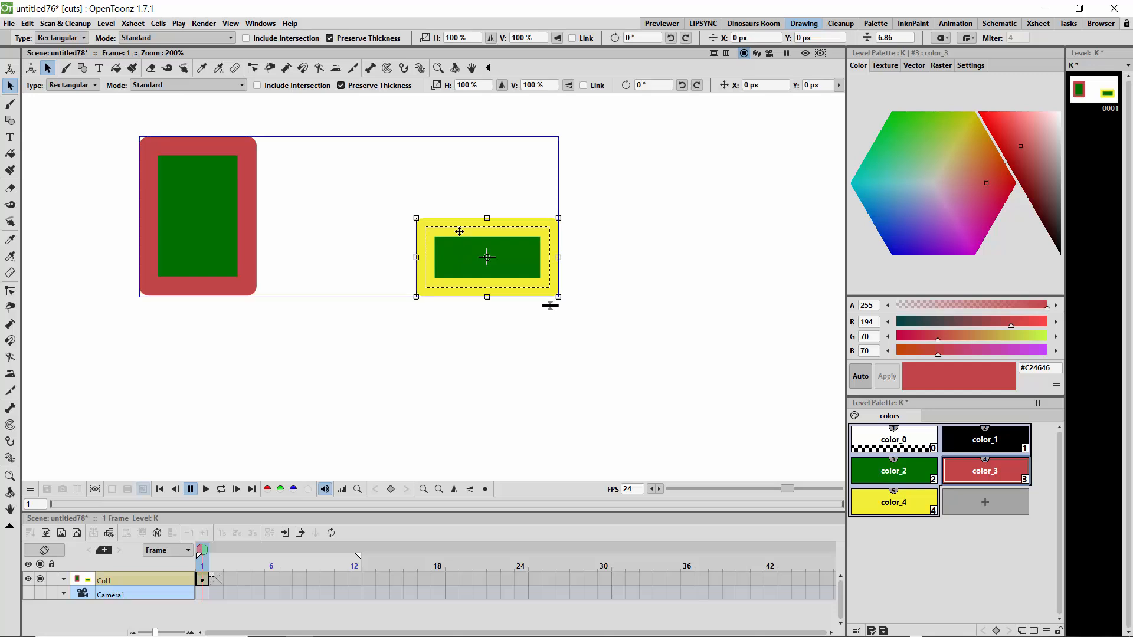
left_click_drag(452, 226, 218, 186)
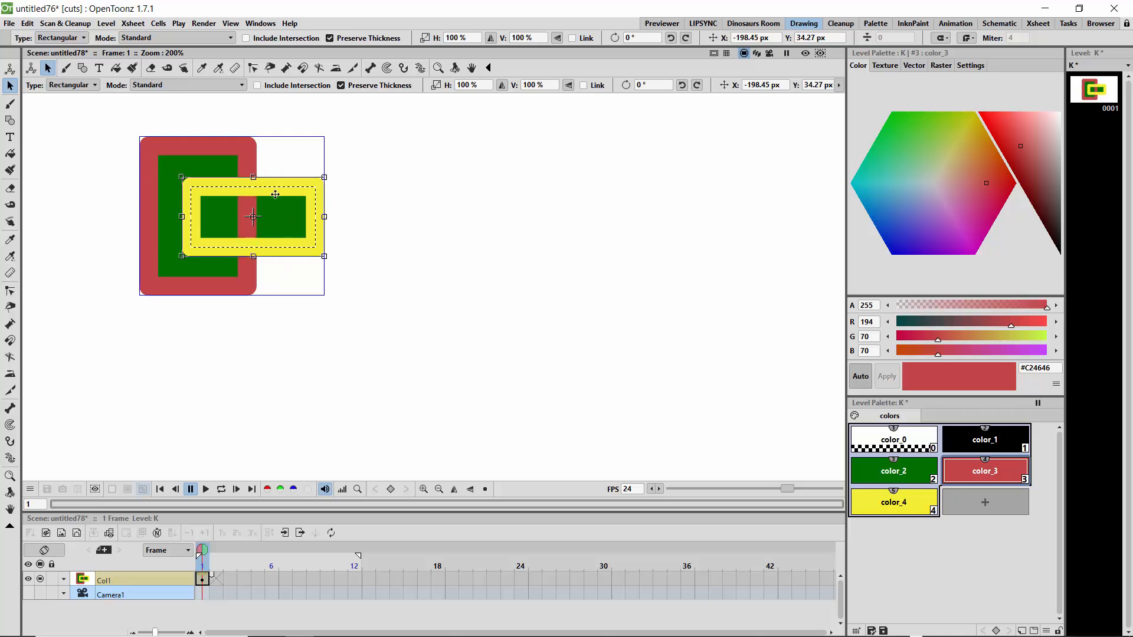
left_click_drag(275, 195, 421, 226)
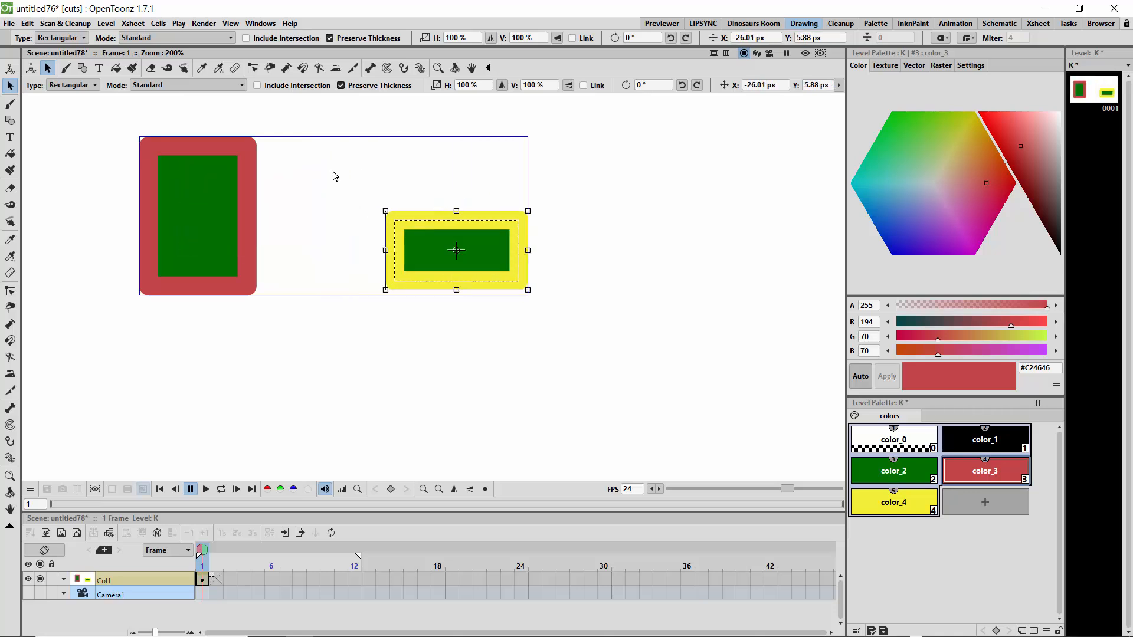
left_click(303, 120)
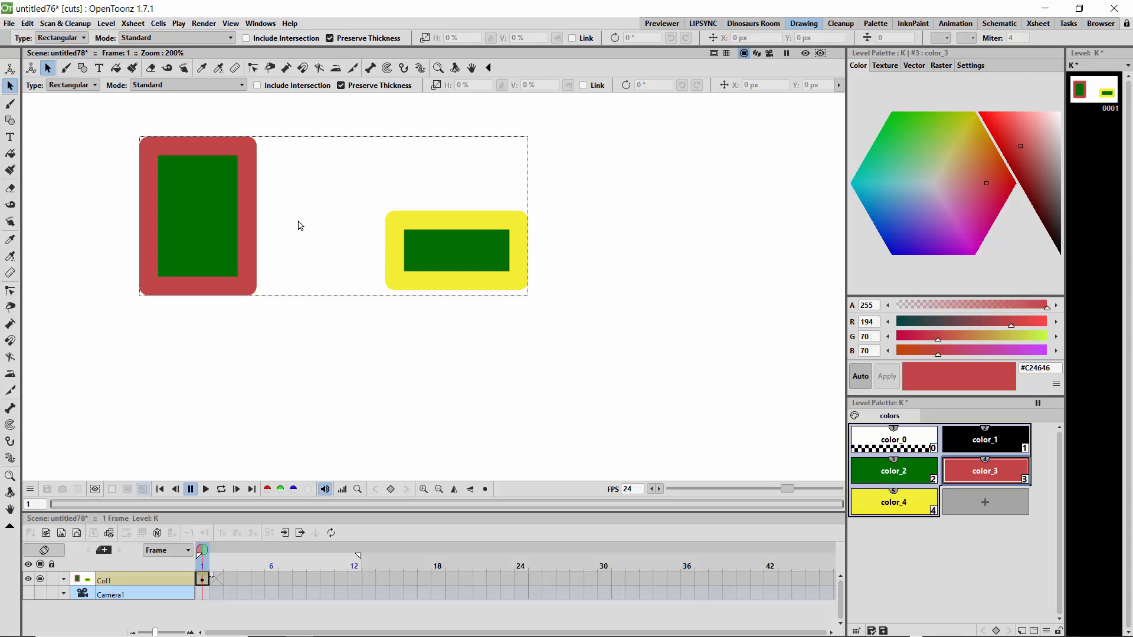
With Auto Group enabled, draw a narrow upright rectangle in red color_3 and a wide flat one in green color_2 crossing it
left_click(10, 120)
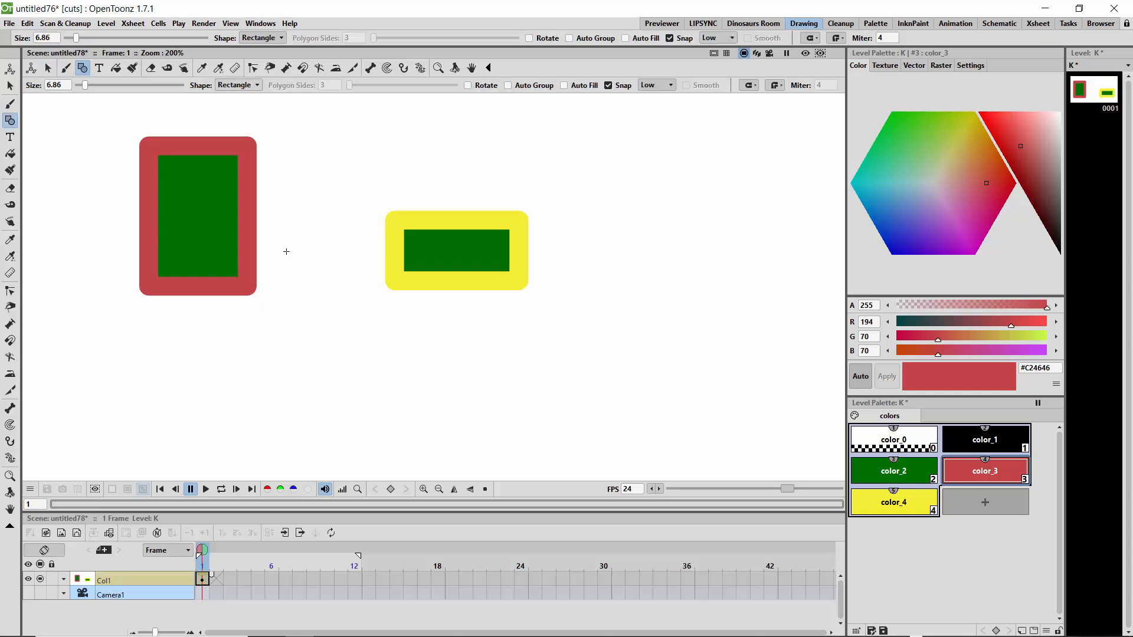
left_click(507, 85)
left_click_drag(651, 205, 689, 321)
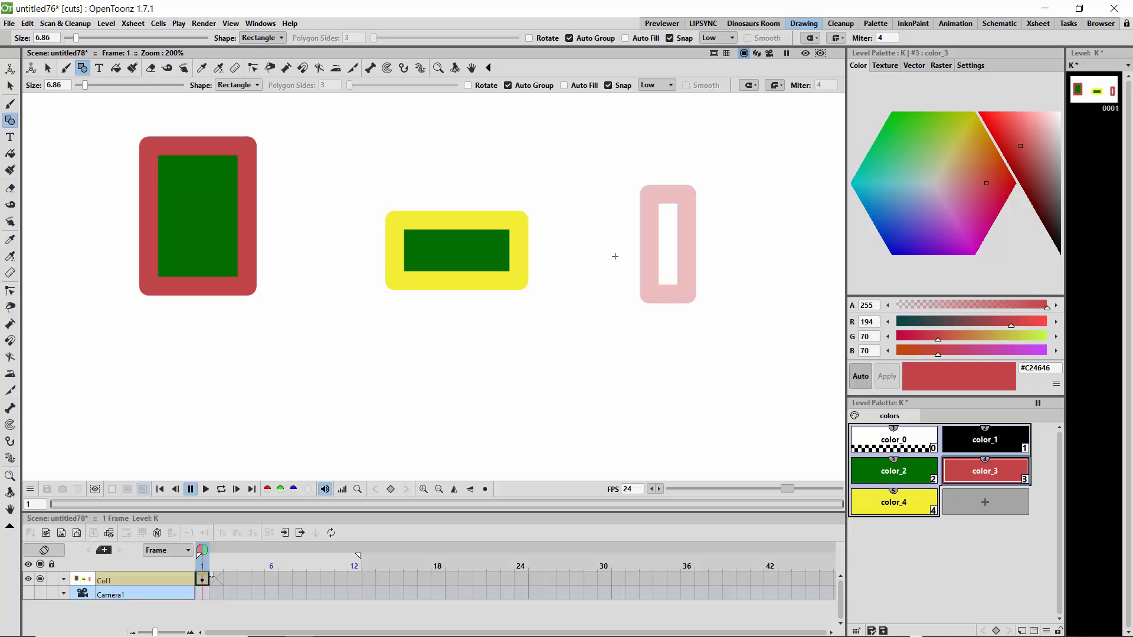
left_click(867, 469)
mouse_move(598, 224)
left_mouse_down()
mouse_move(657, 252)
mouse_move(767, 271)
left_mouse_up()
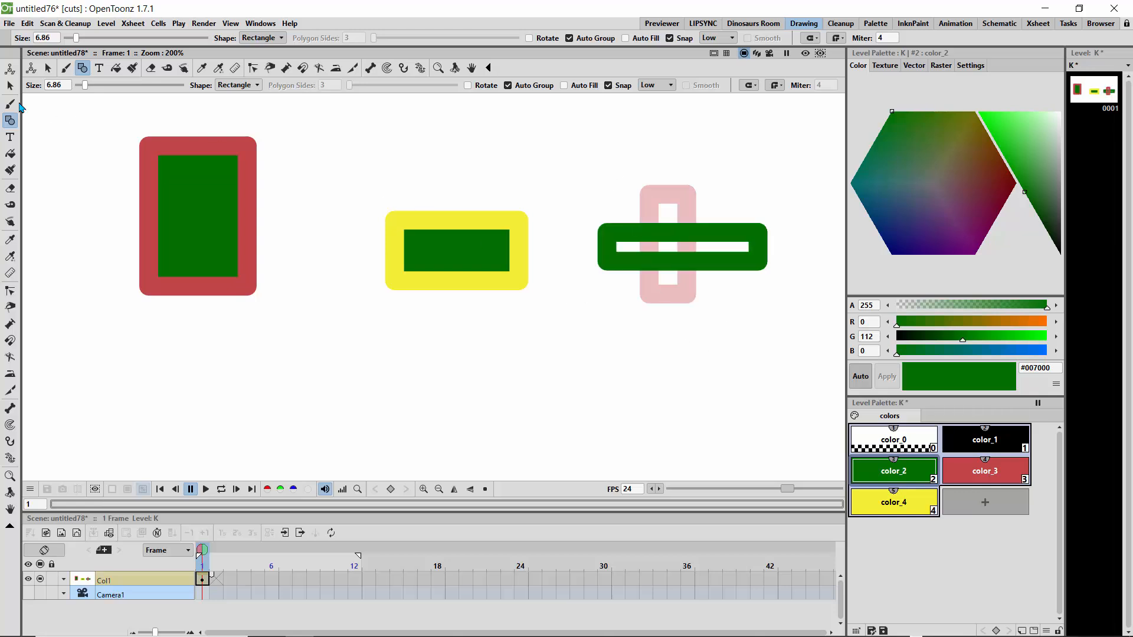
Move the wide green rectangle off the narrow red one, down to the empty area below the yellow-outlined rectangle
left_click(9, 86)
left_click(624, 246)
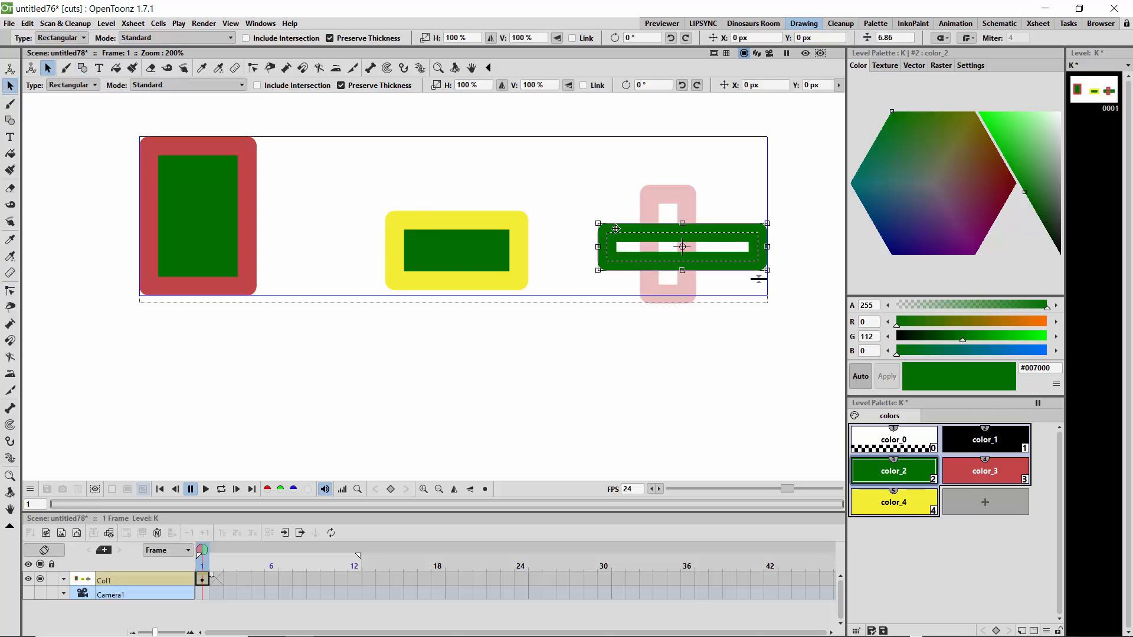
left_click(650, 207)
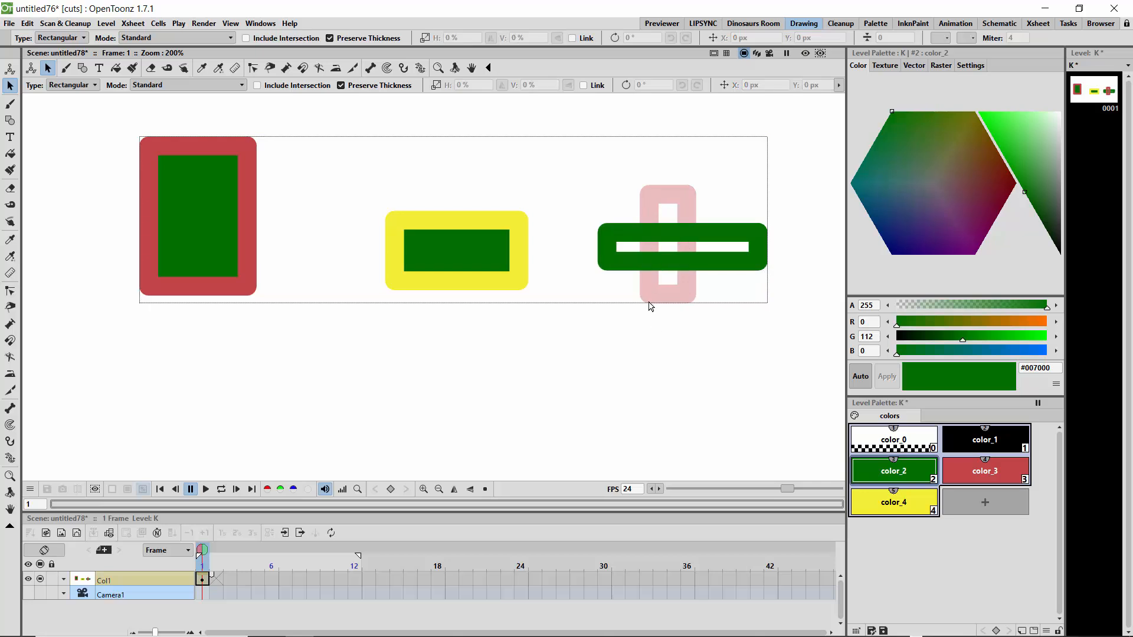
left_click(624, 263)
left_click_drag(616, 233, 467, 372)
Enter the group of the narrow red rectangle and that of the wide green rectangle in turn to examine which shapes belong to each
left_click(660, 204)
double_click(659, 197)
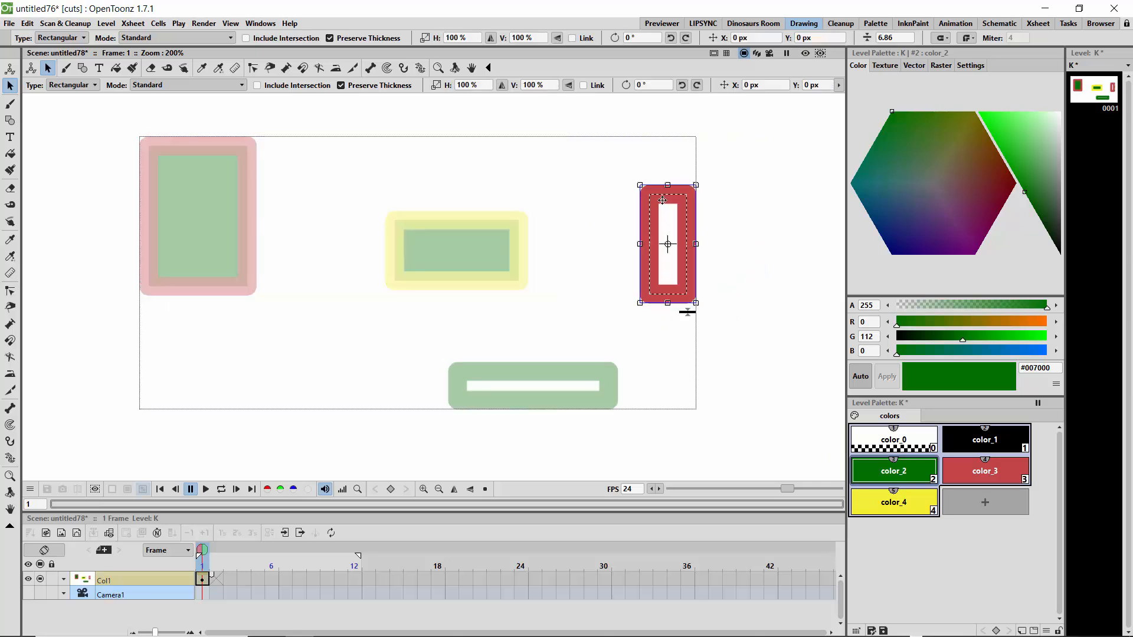
left_click(601, 323)
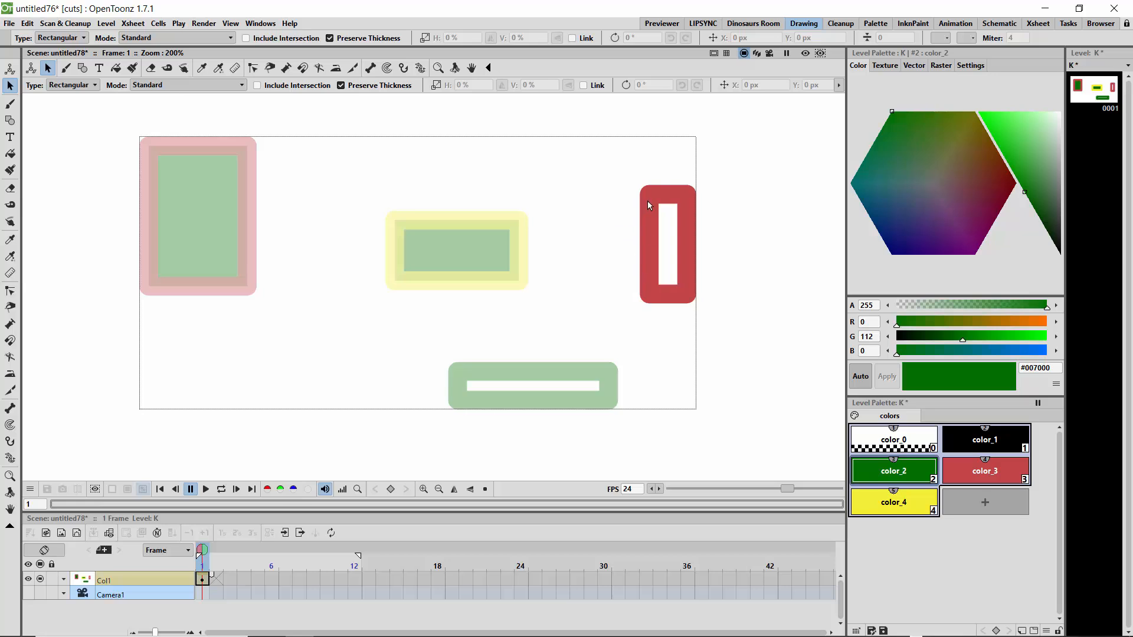
double_click(572, 372)
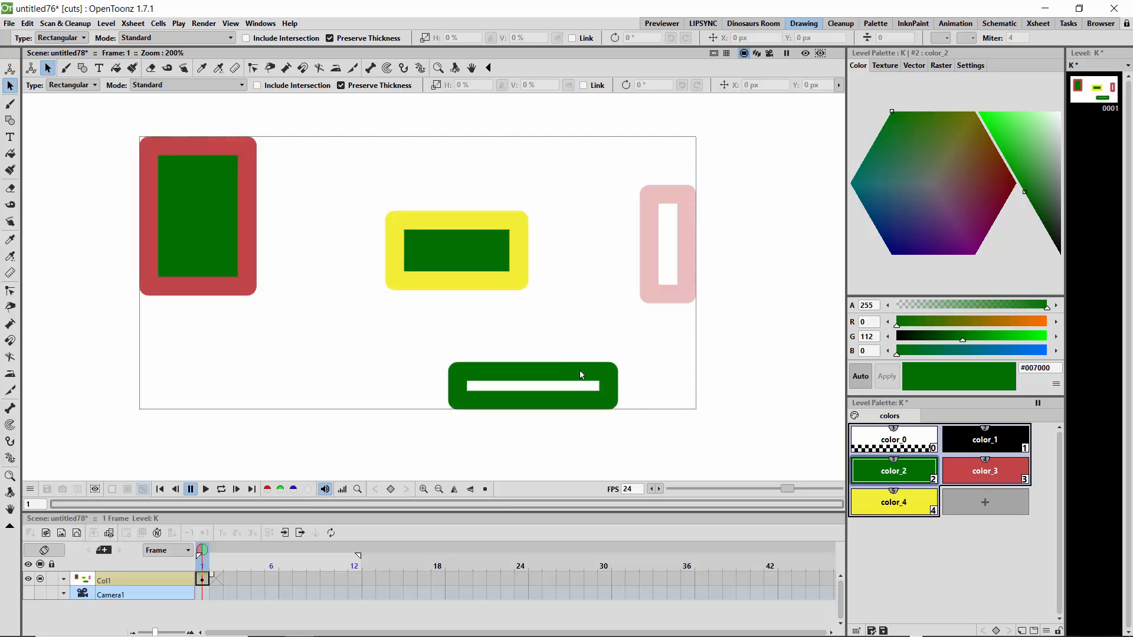
double_click(758, 375)
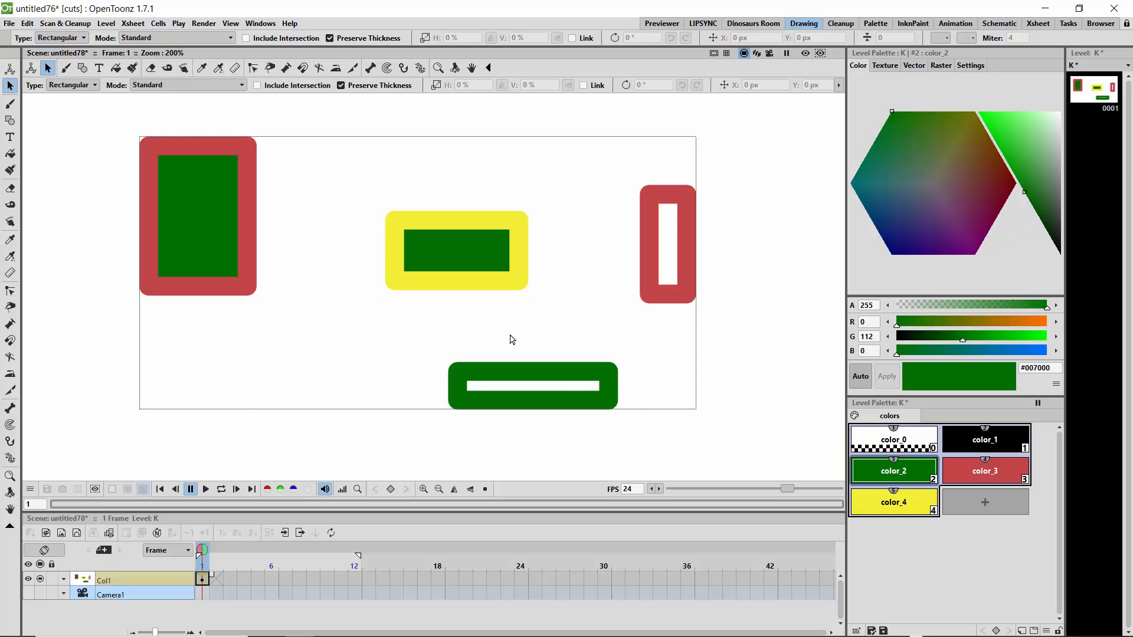
left_click(249, 152)
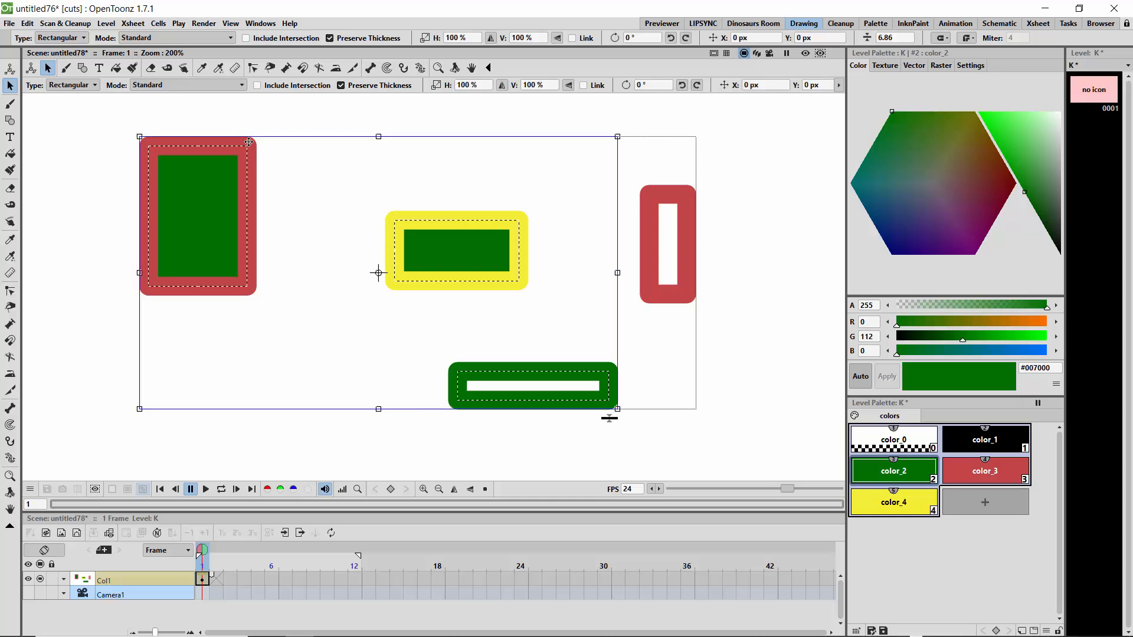
double_click(247, 144)
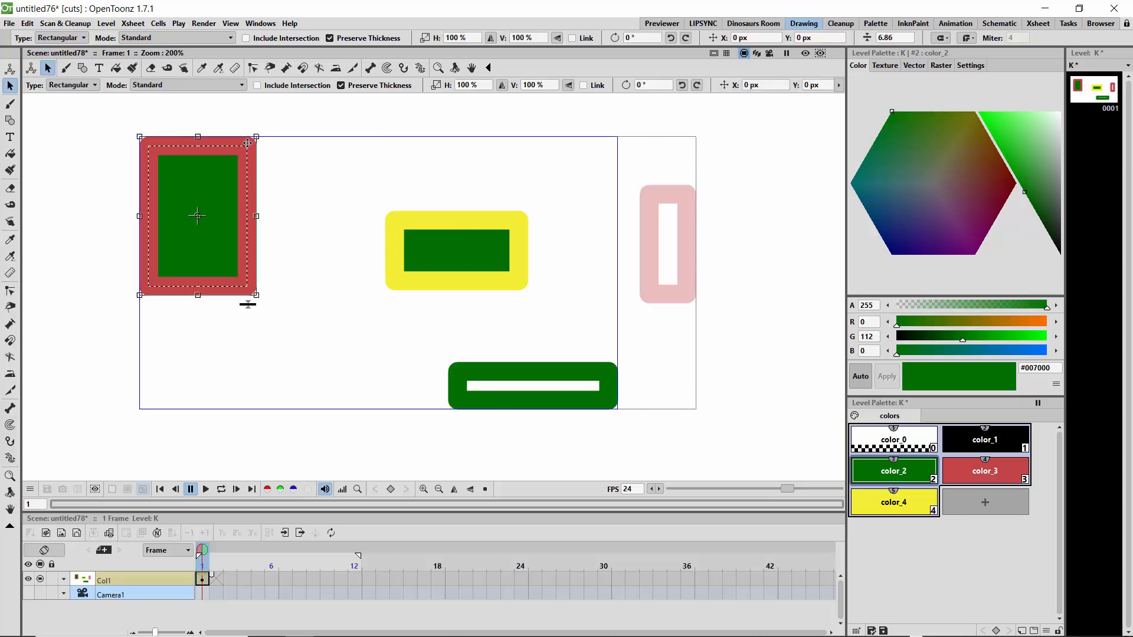
Enter the narrow red rectangle's group and move the rectangle about 20 px left and 12 px up
double_click(674, 196)
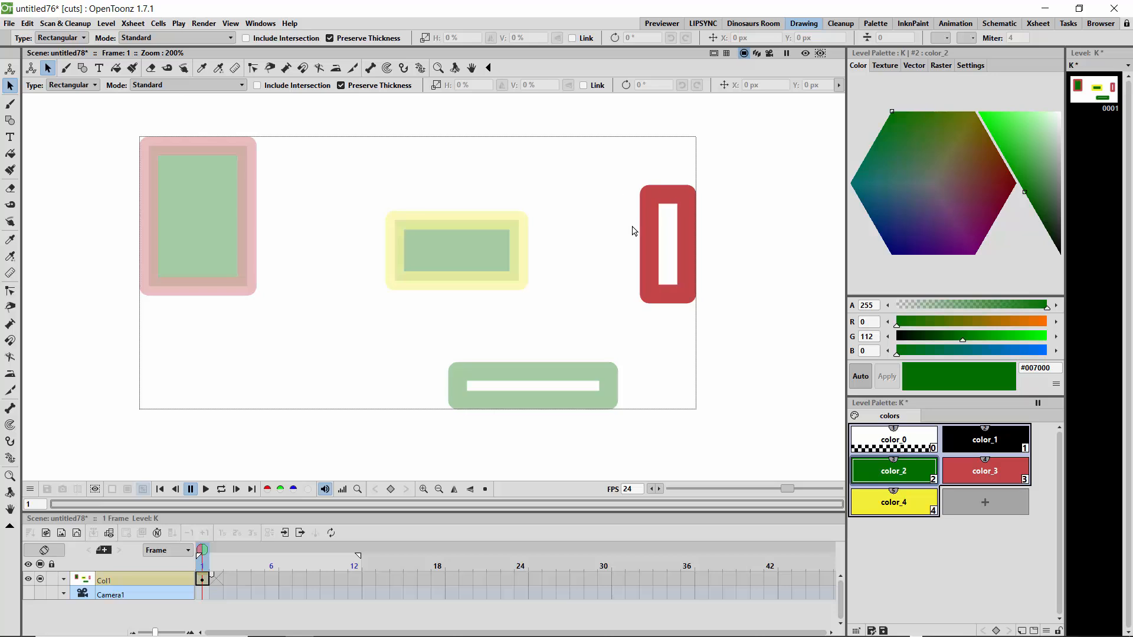
left_click(653, 207)
left_click_drag(650, 195, 625, 180)
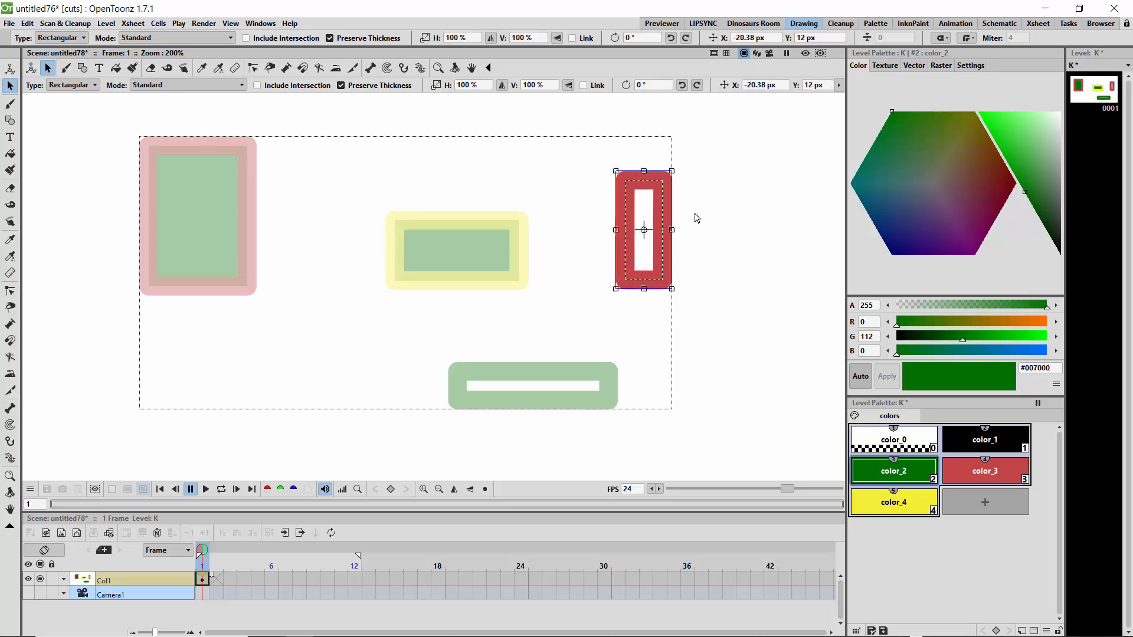
Leave the group, select all the shapes in the drawing and delete them
left_click(689, 238)
left_click_drag(592, 417, 738, 443)
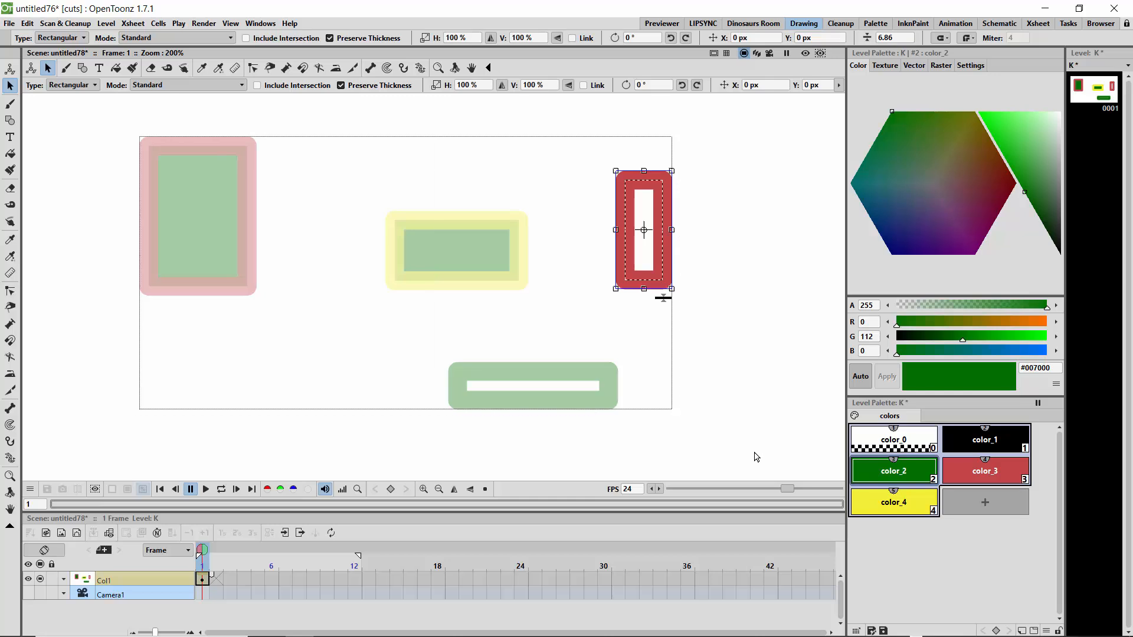
left_click(722, 389)
left_click_drag(114, 118, 764, 444)
key("Delete")
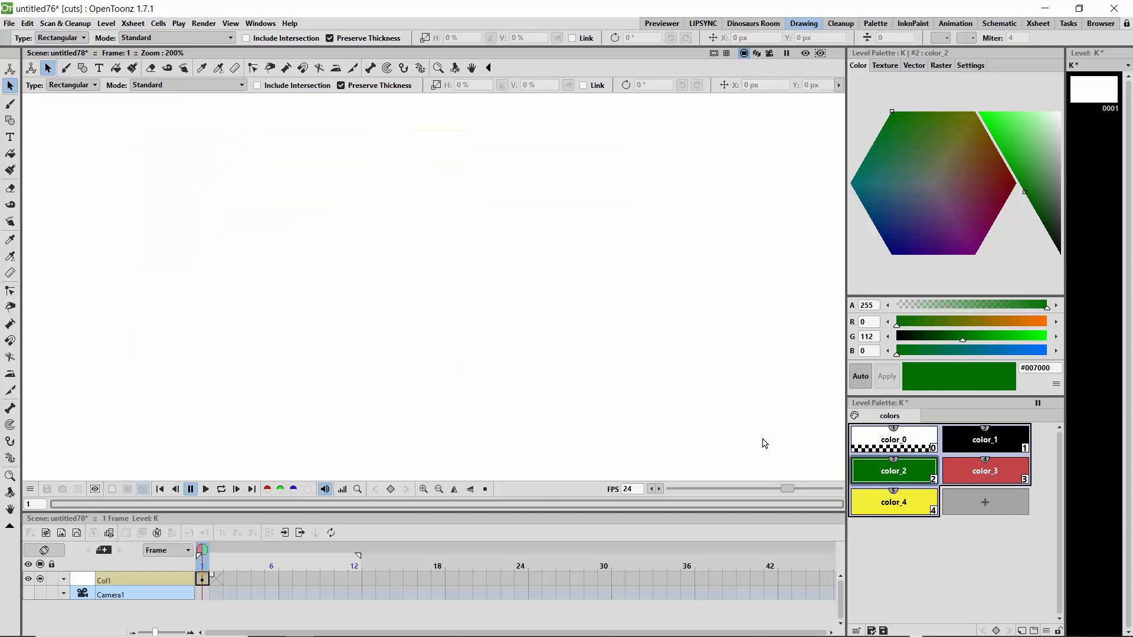
With Auto Group enabled, draw a roughly square rectangle in green color_2 and fill its interior with the same color
left_click(10, 120)
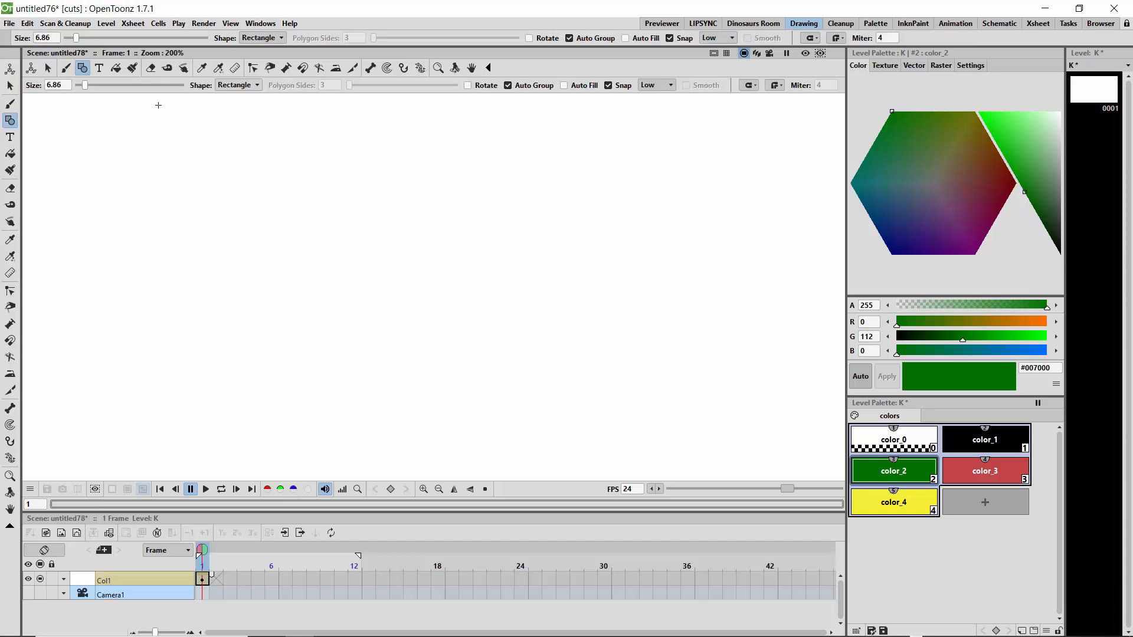
left_click(228, 87)
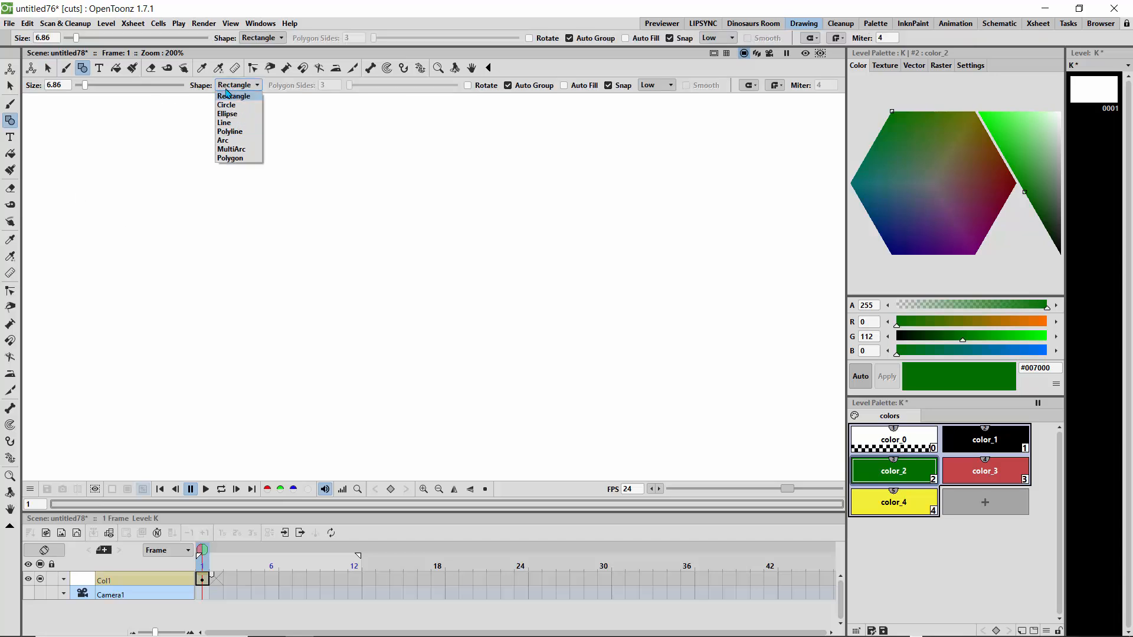
left_click(231, 96)
left_click_drag(253, 191, 334, 275)
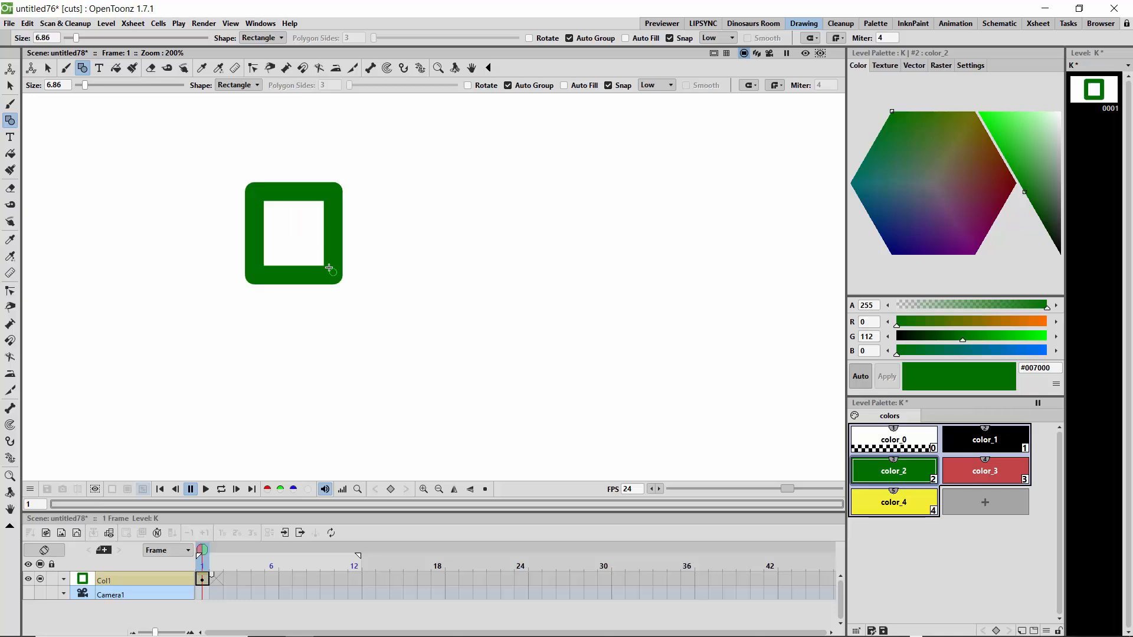
left_click(10, 153)
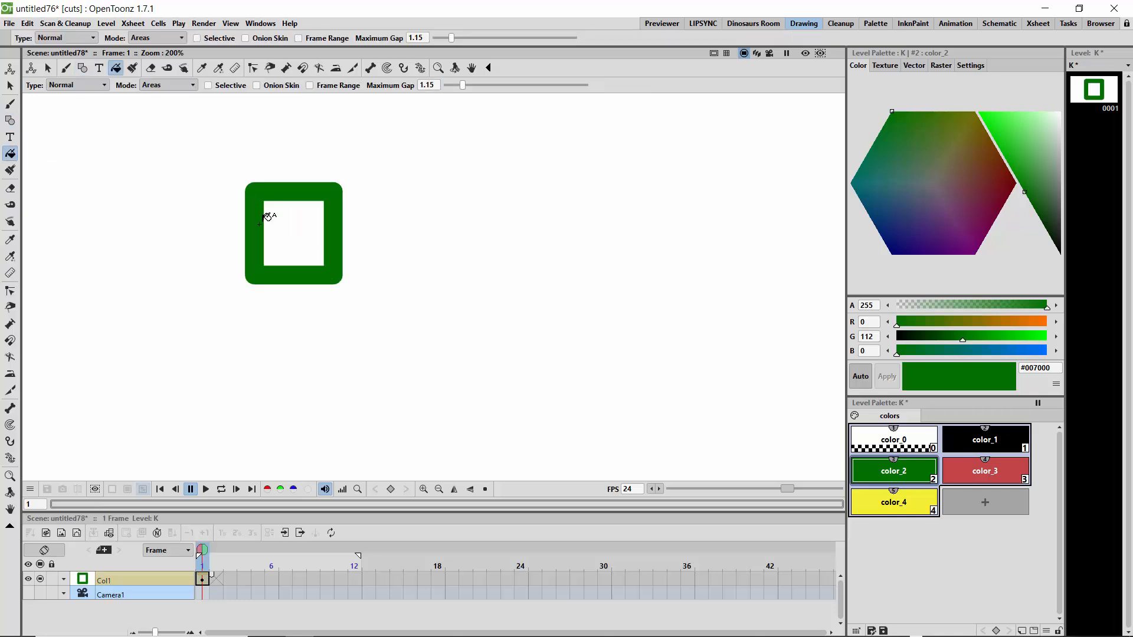
left_click(271, 240)
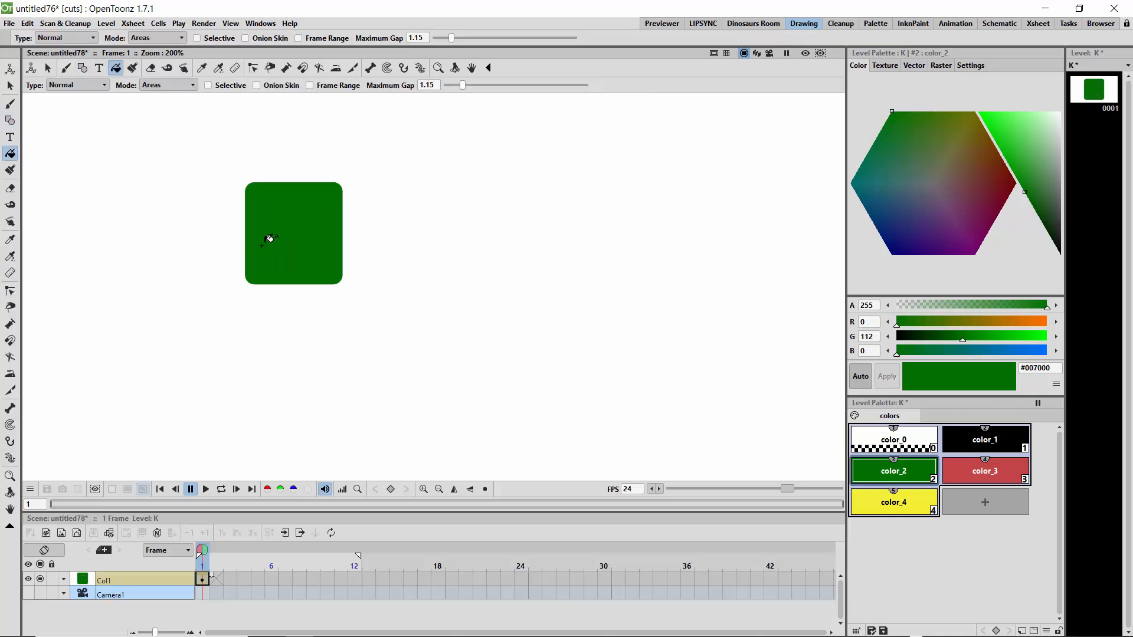
Draw a rectangle in yellow color_4 to the right of the green square and fill its interior with the same color
left_click(10, 121)
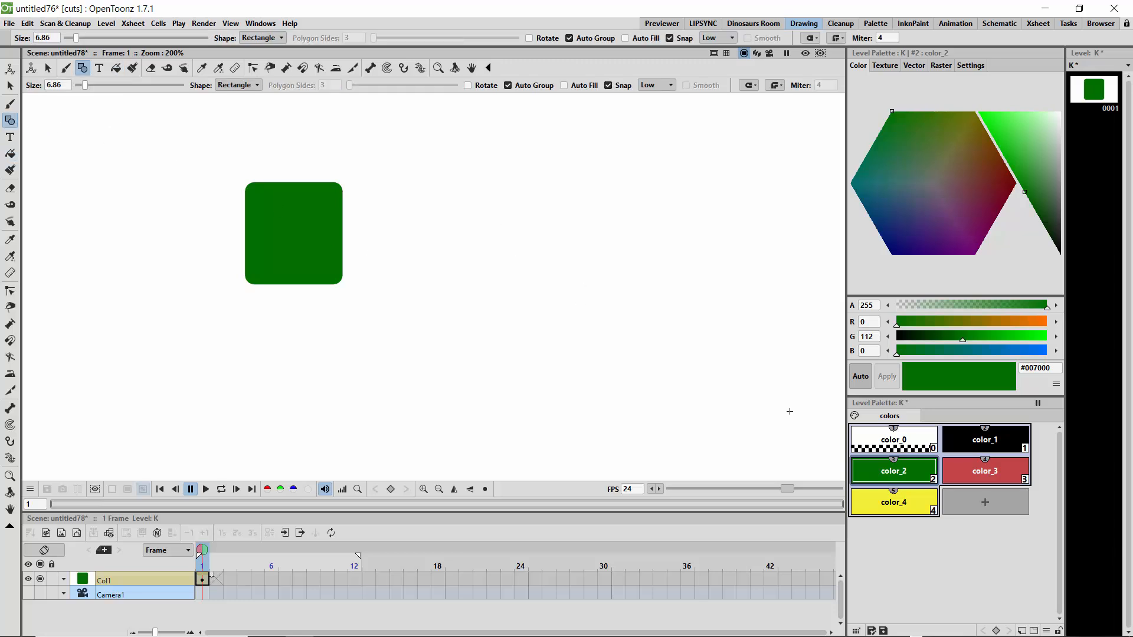
left_click(894, 501)
mouse_move(460, 207)
left_mouse_down()
mouse_move(497, 283)
mouse_move(557, 318)
left_mouse_up()
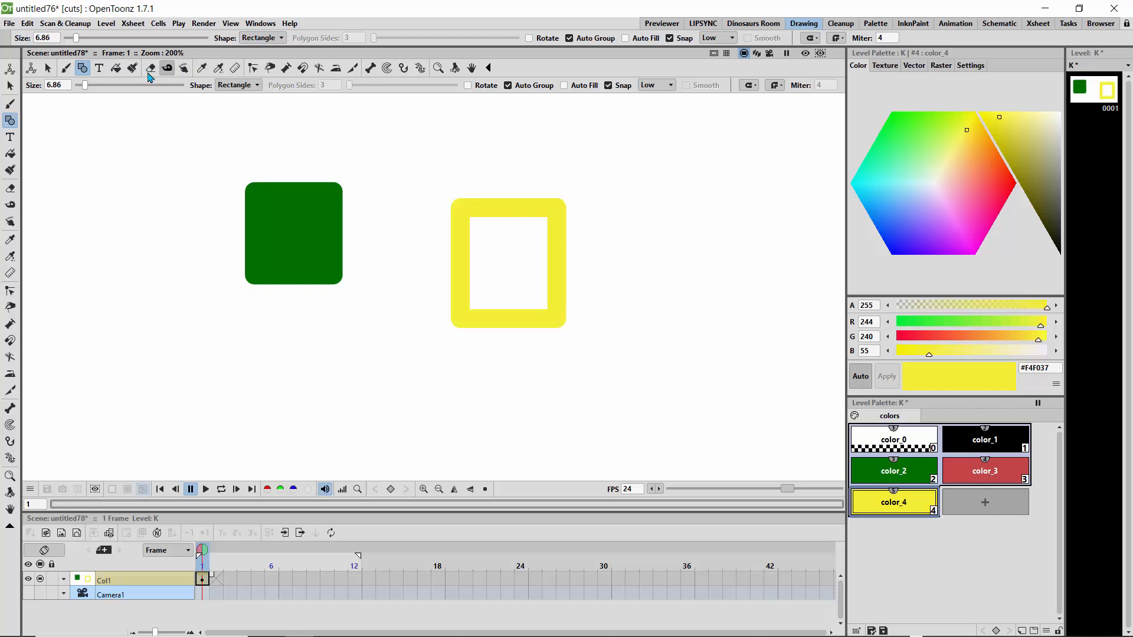
left_click(116, 68)
left_click(526, 258)
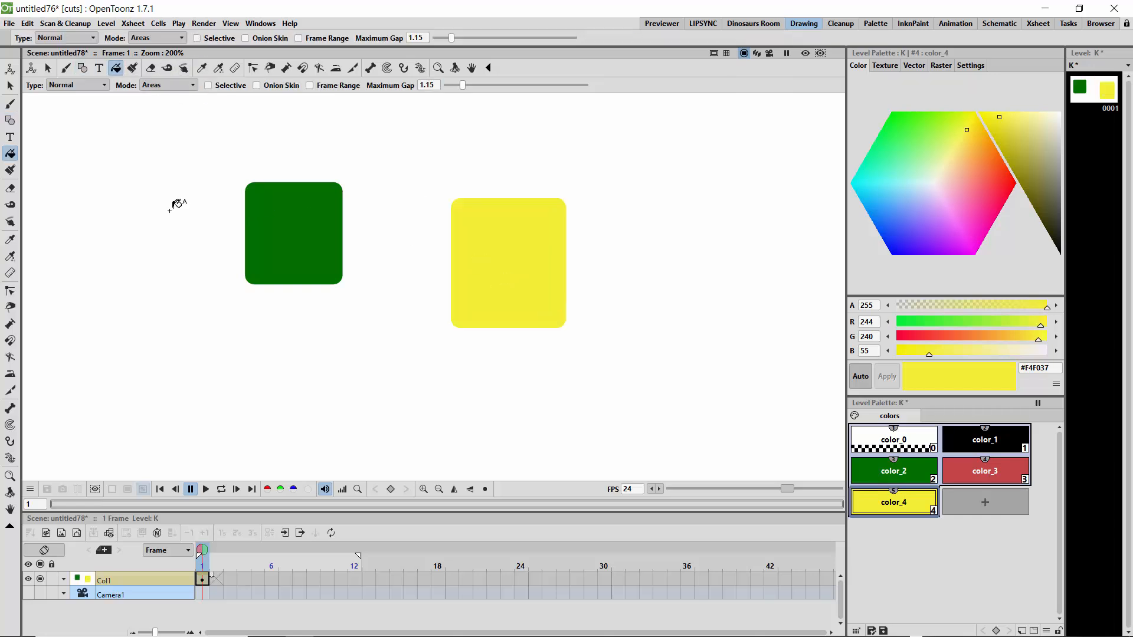
Reduce the yellow rectangle's height and move it so that it overlaps the right part of the green square
left_click(10, 86)
key("ctrl+a")
left_click(282, 187)
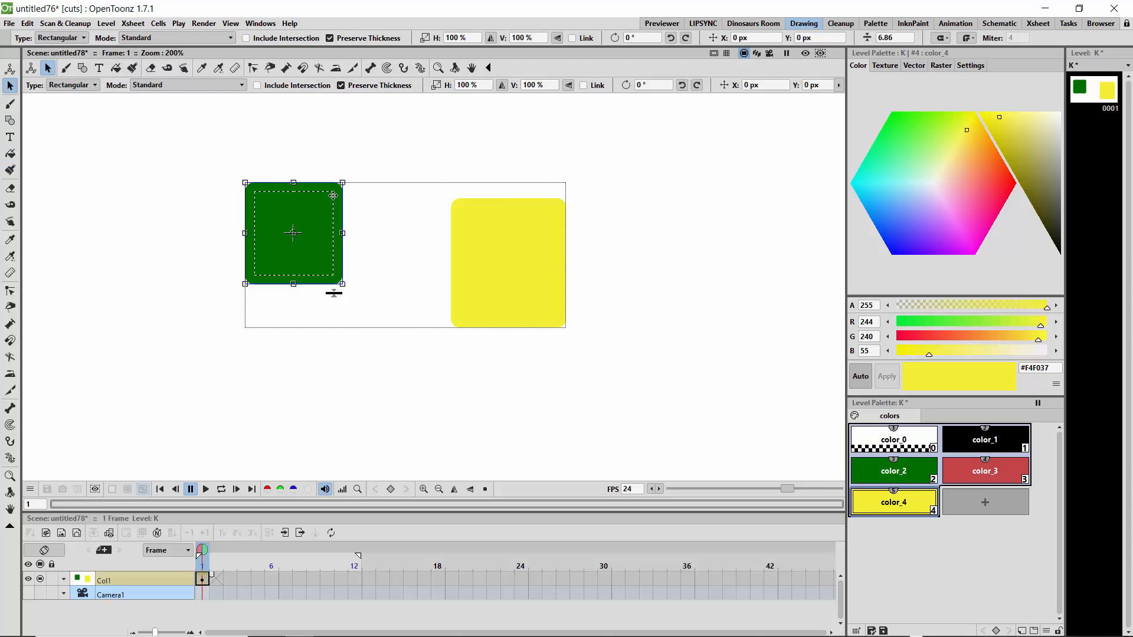
left_click(478, 229)
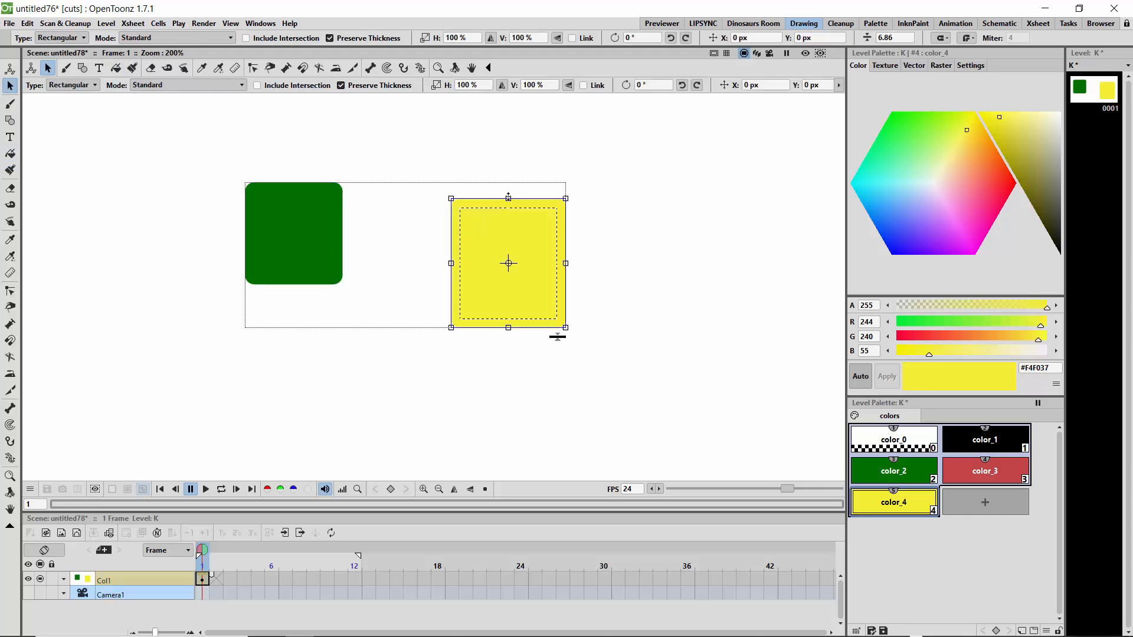
left_click_drag(508, 197, 342, 198)
left_click(411, 347)
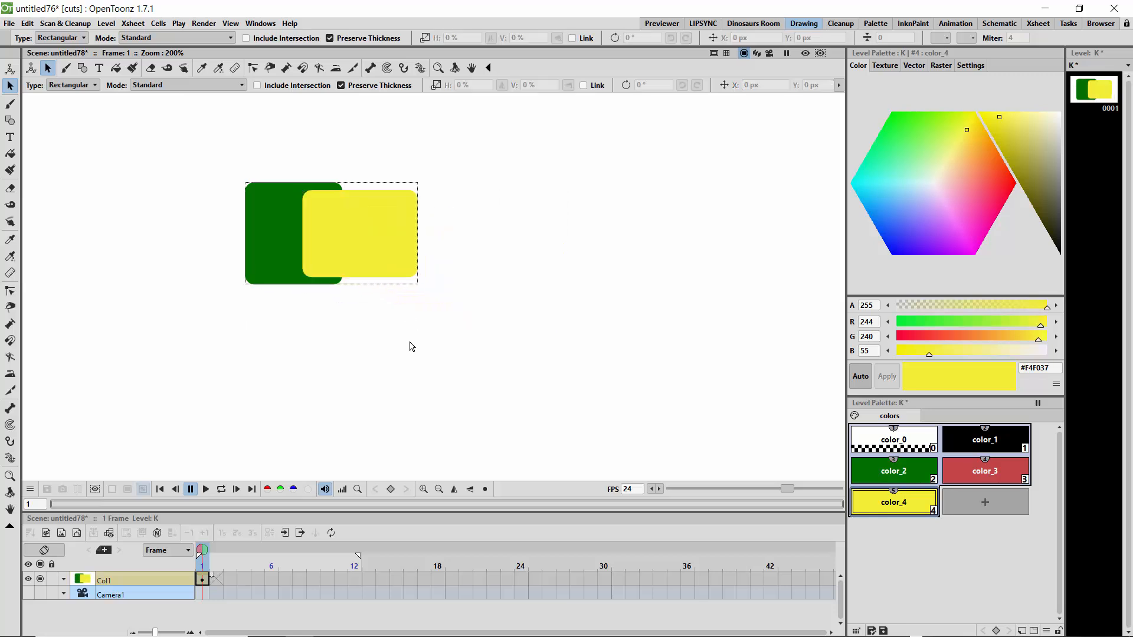
Send the yellow rectangle backward in the stacking order, behind the green square
left_click(361, 243)
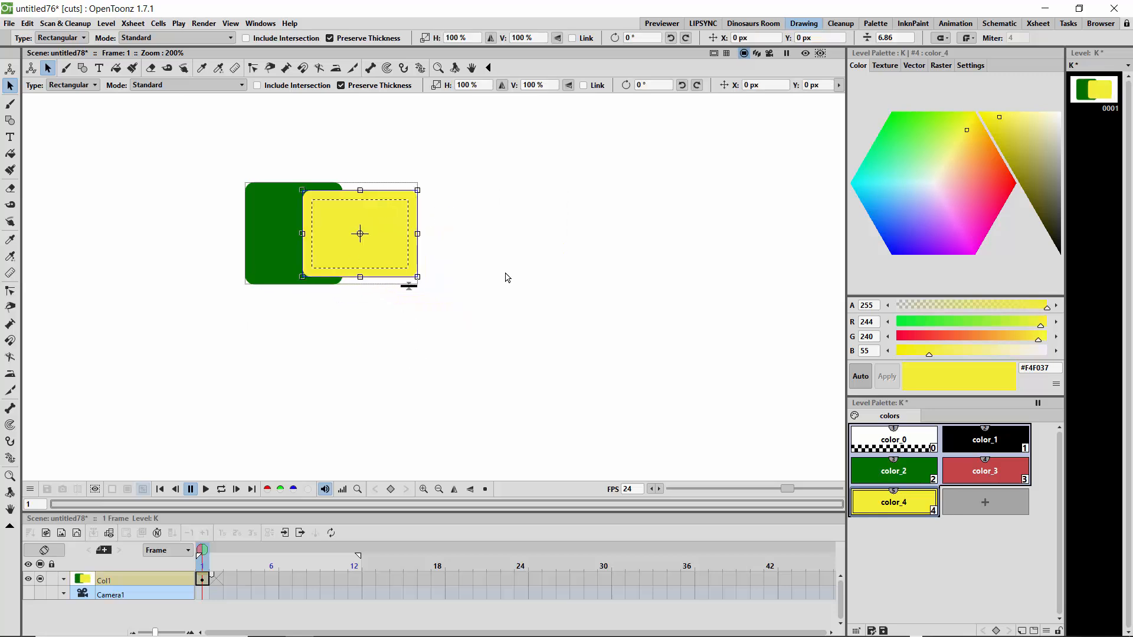
key("ctrl+bracketleft")
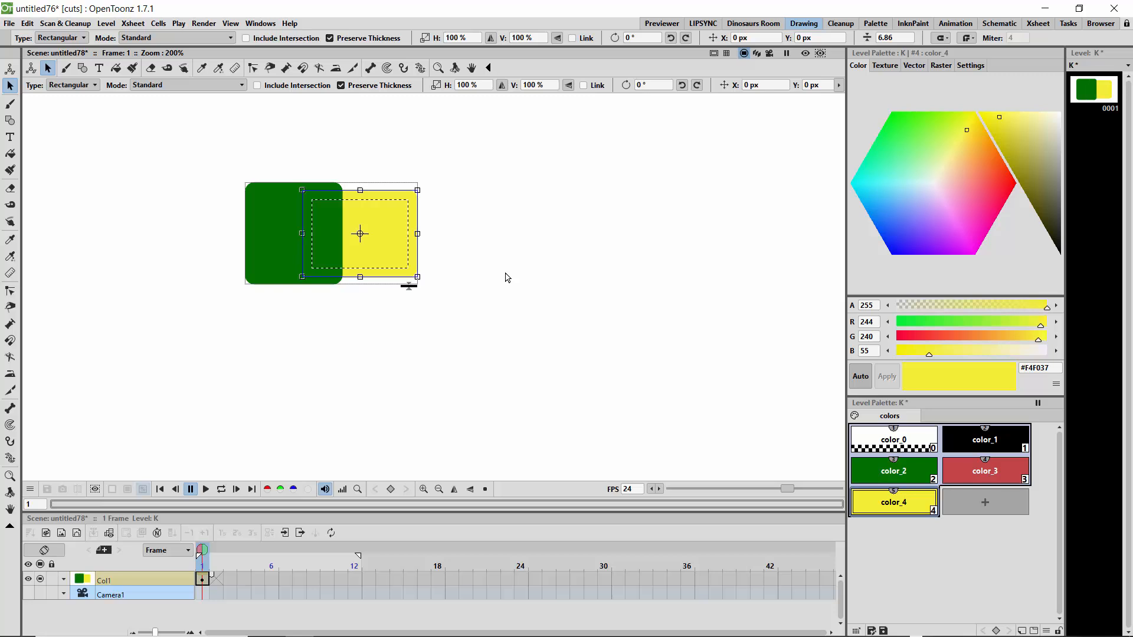
left_click(347, 411)
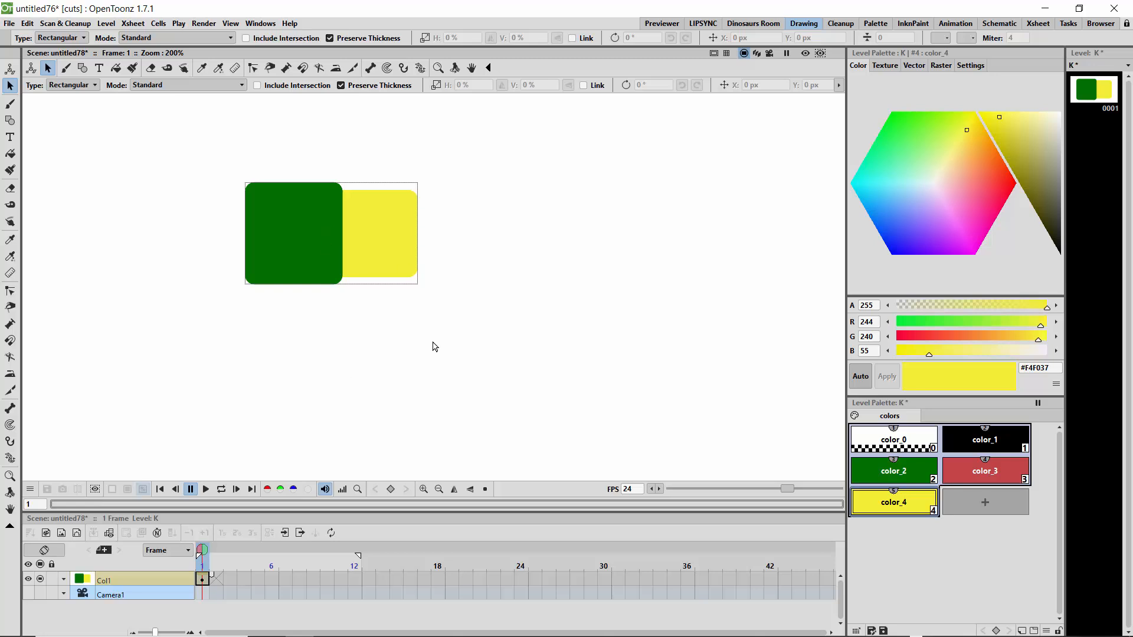
Draw a small upright rectangle in red color_3 to the right of the yellow one and fill its interior with the same color
left_click(972, 476)
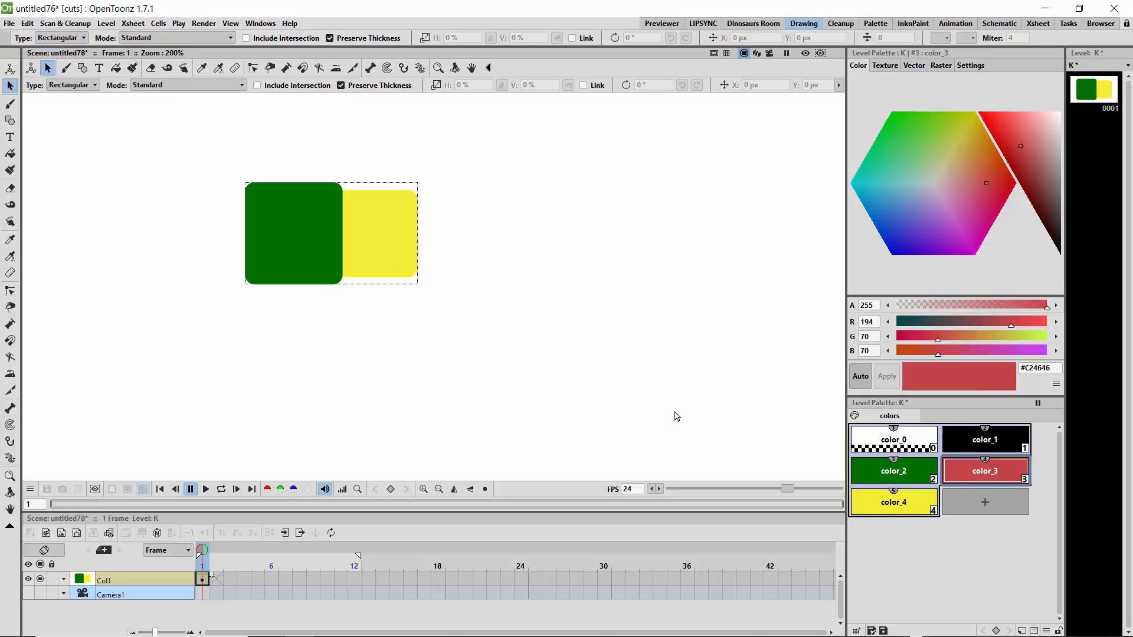
left_click(10, 120)
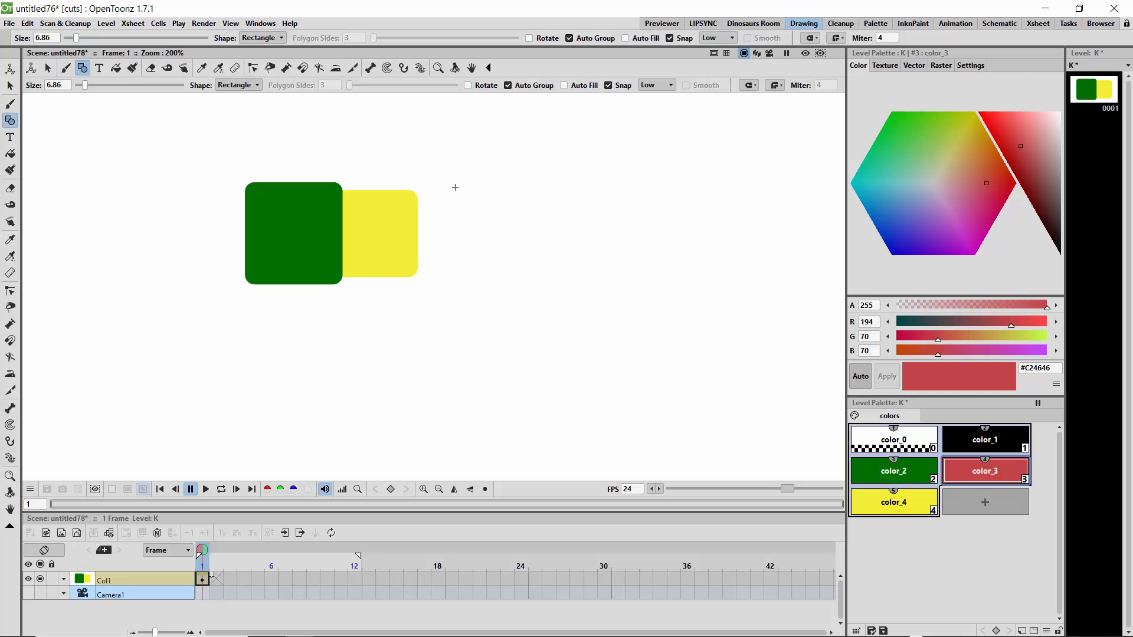
left_click_drag(455, 177, 510, 248)
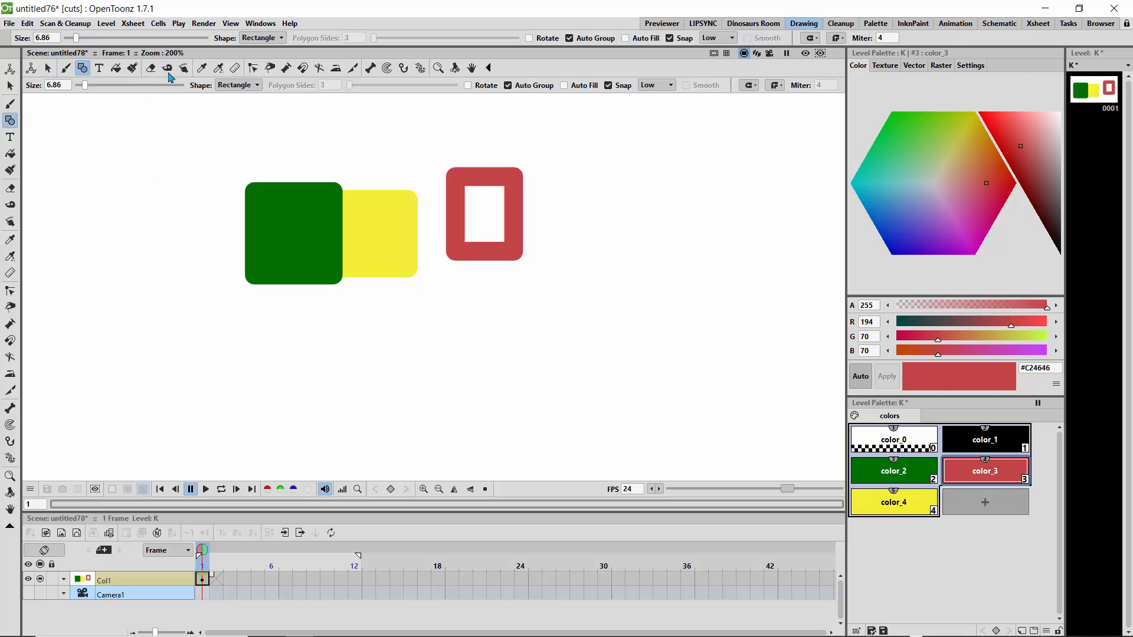
left_click(116, 68)
left_click(494, 210)
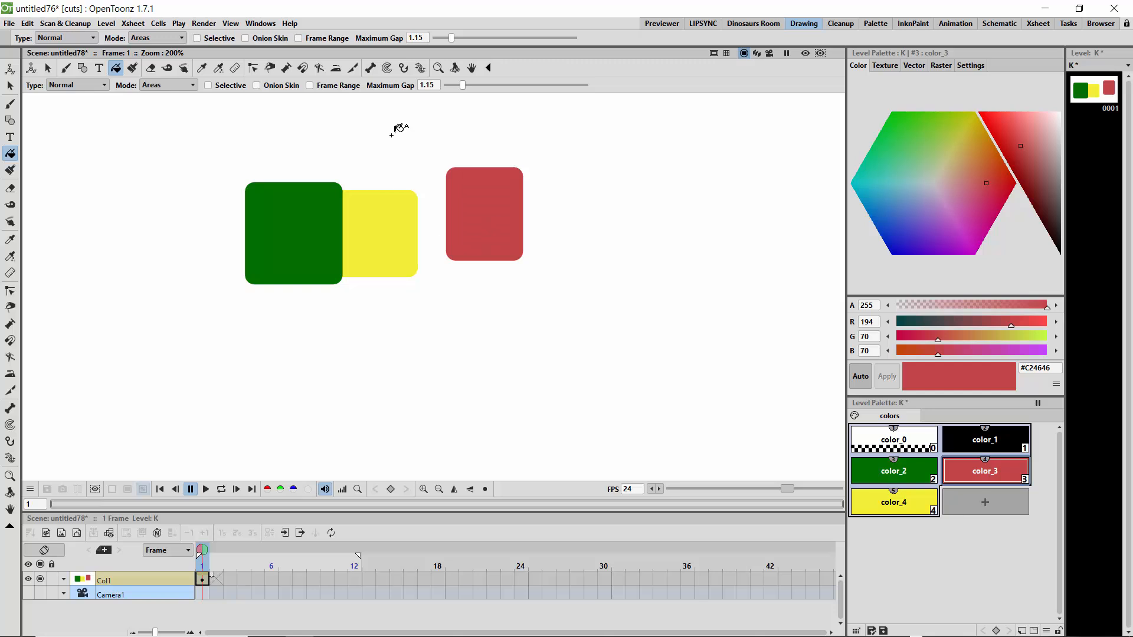
Move the red rectangle about 68 px left and 9 px up onto the yellow one and send it backward behind it
left_click(10, 86)
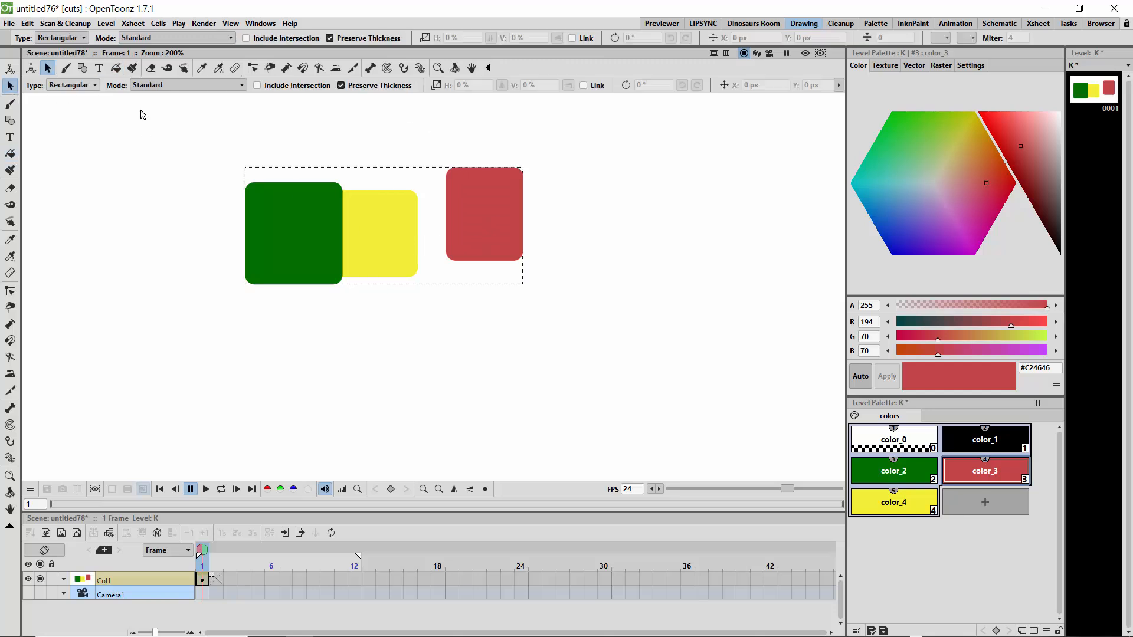
left_click(455, 202)
left_click_drag(462, 181, 382, 170)
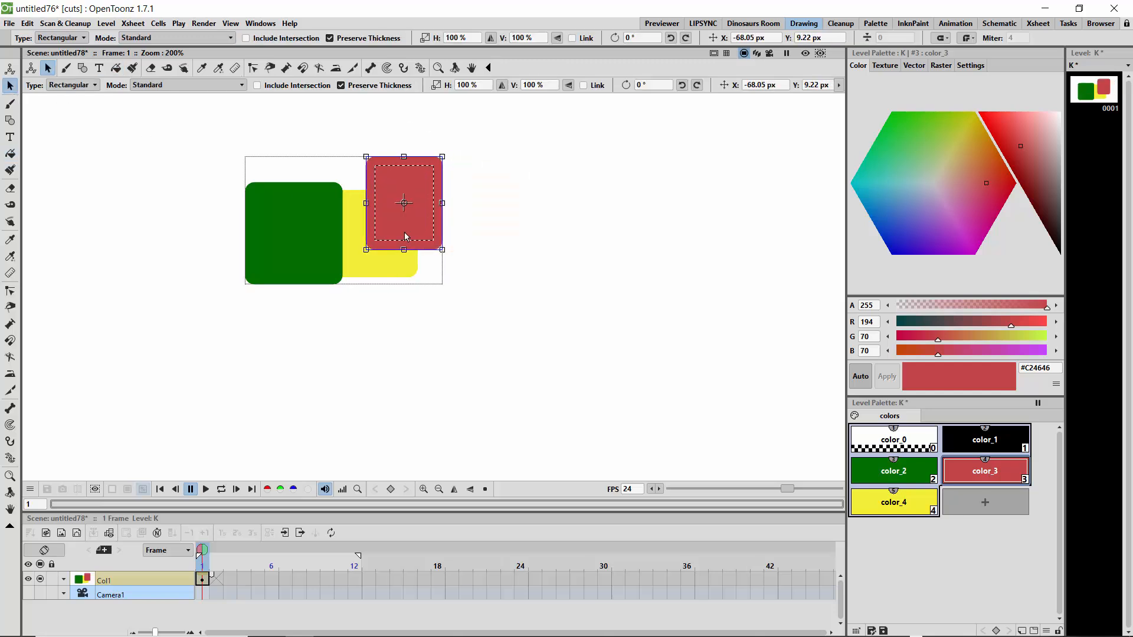
left_click(416, 329)
left_click(441, 189)
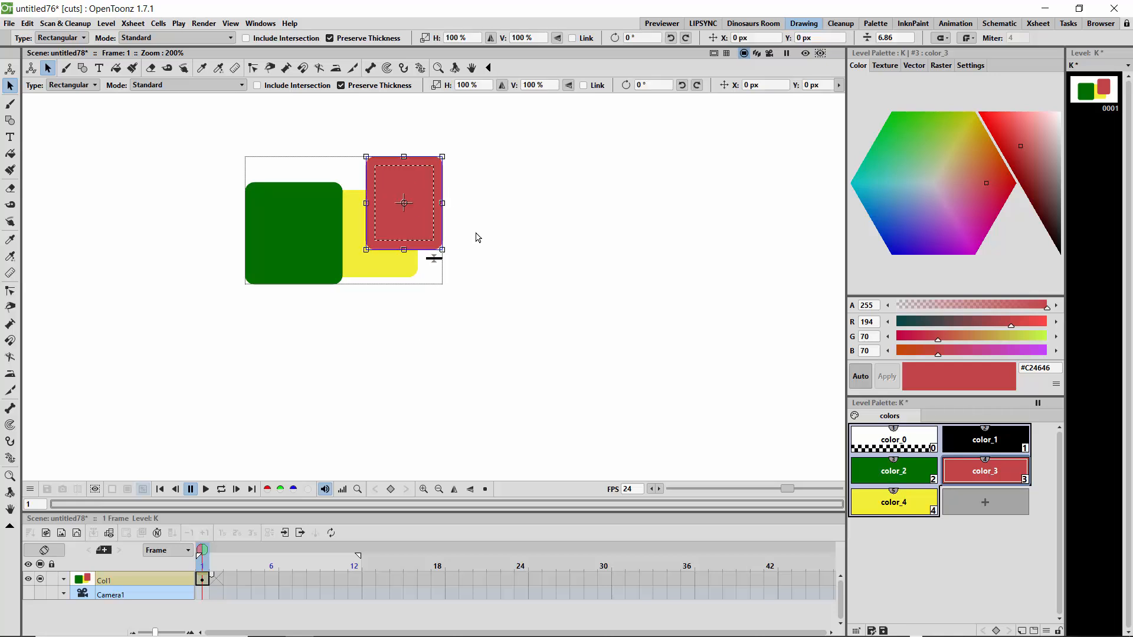
key("[")
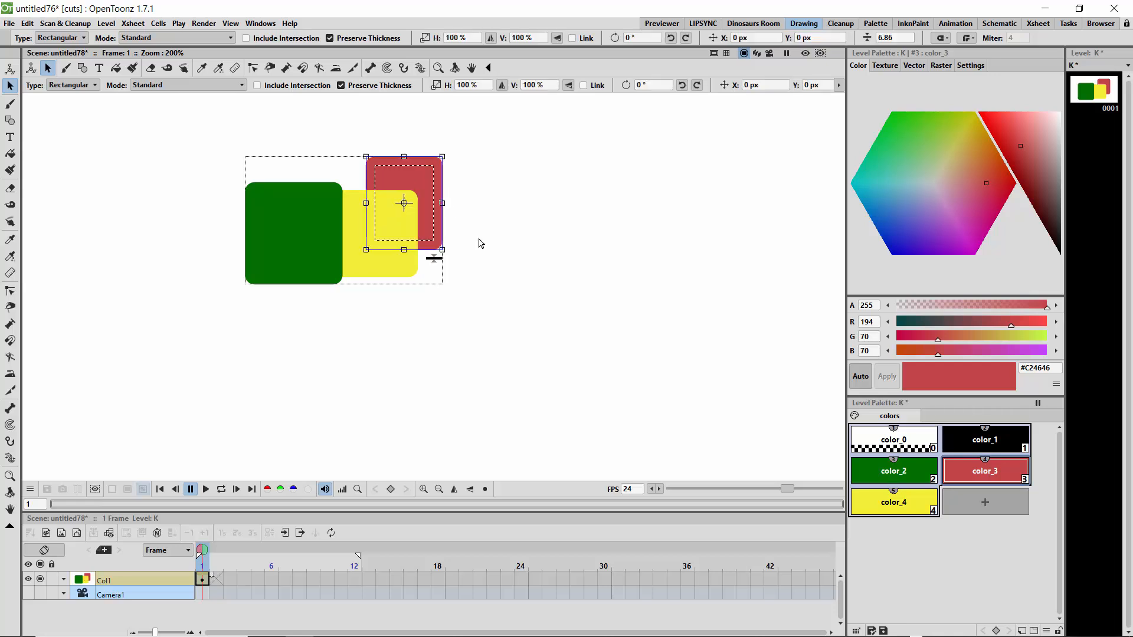
left_click(408, 437)
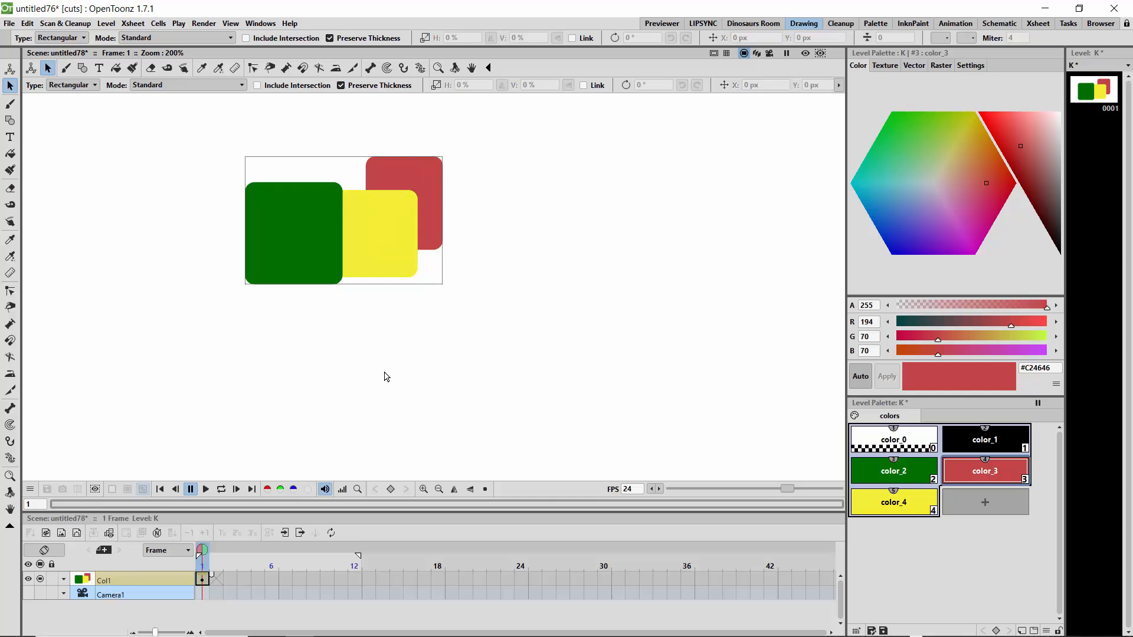
Move the green square about 70 px right and 32 px down over the other two shapes, and shift the yellow rectangle slightly left
left_click(307, 219)
left_click(269, 199)
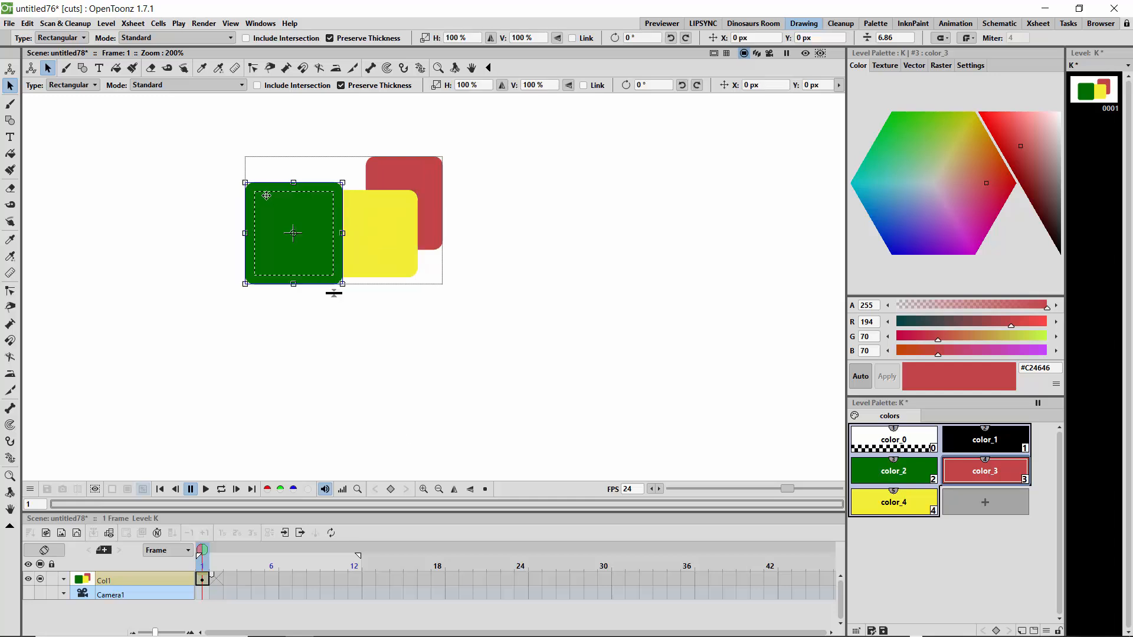
left_click_drag(306, 189, 402, 235)
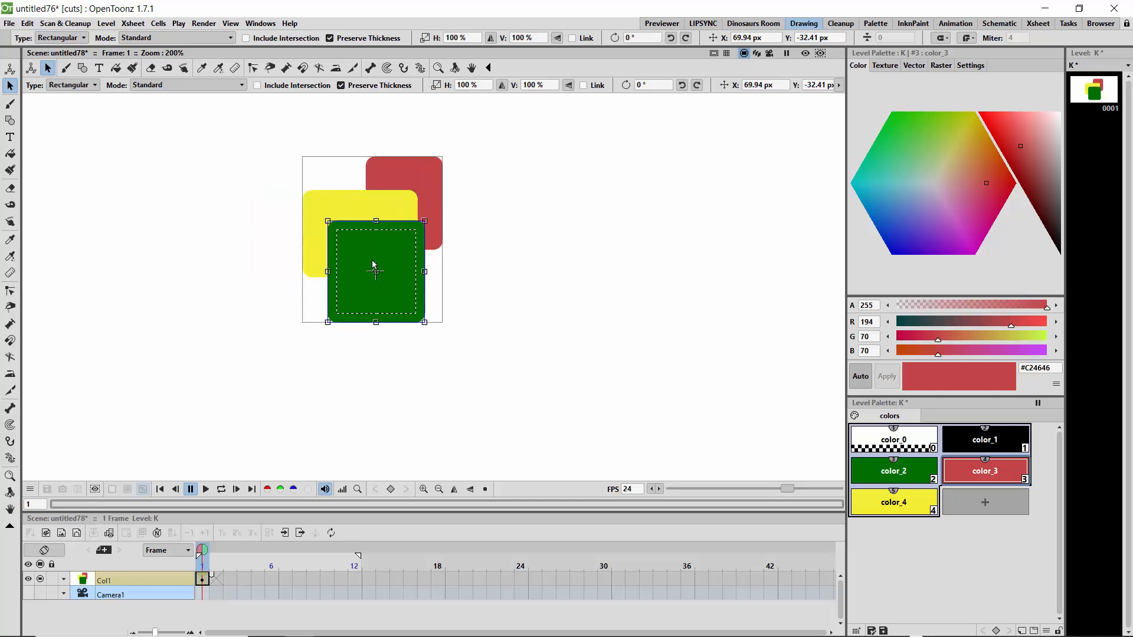
left_click(353, 201)
left_click_drag(350, 195, 339, 192)
left_click(383, 177)
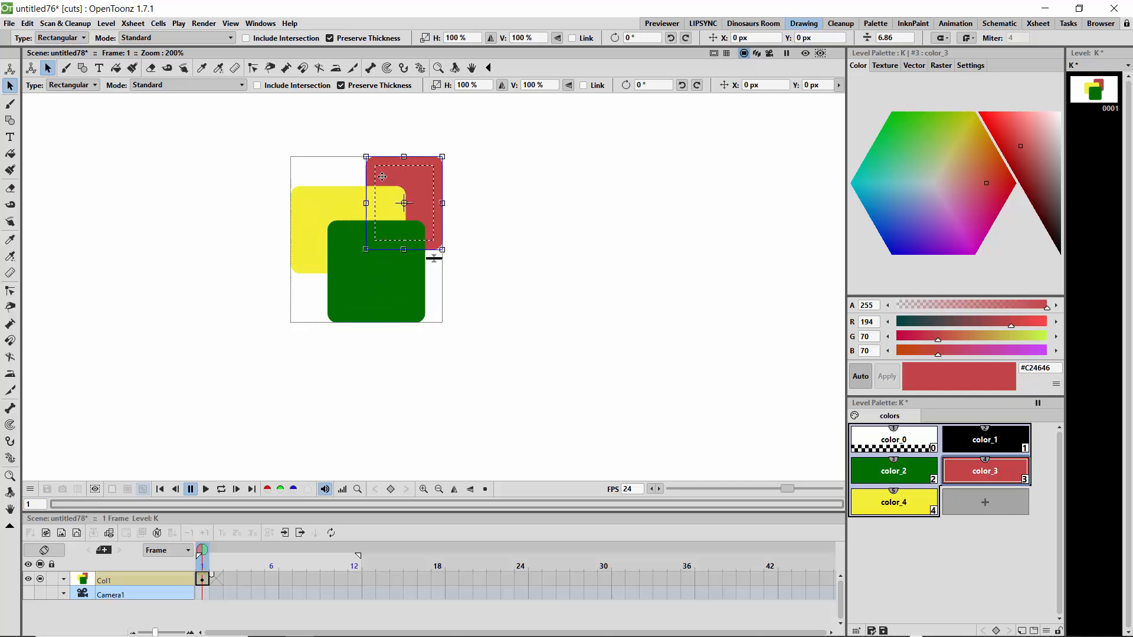
left_click(265, 169)
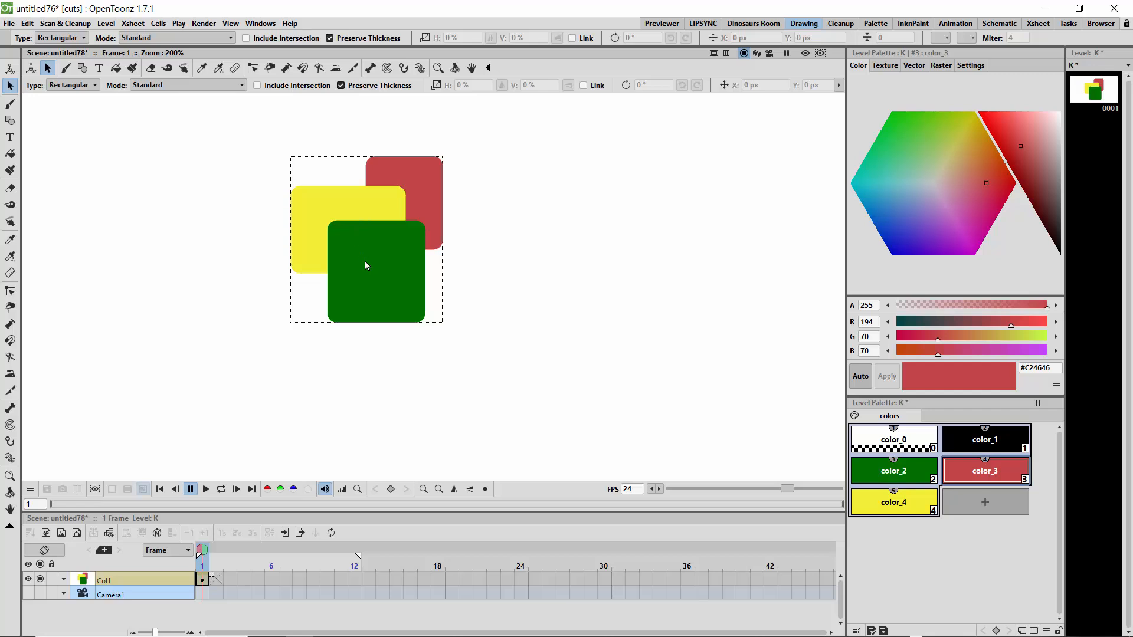
Move the red rectangle out to the right, clear of the yellow and green shapes
left_click(436, 185)
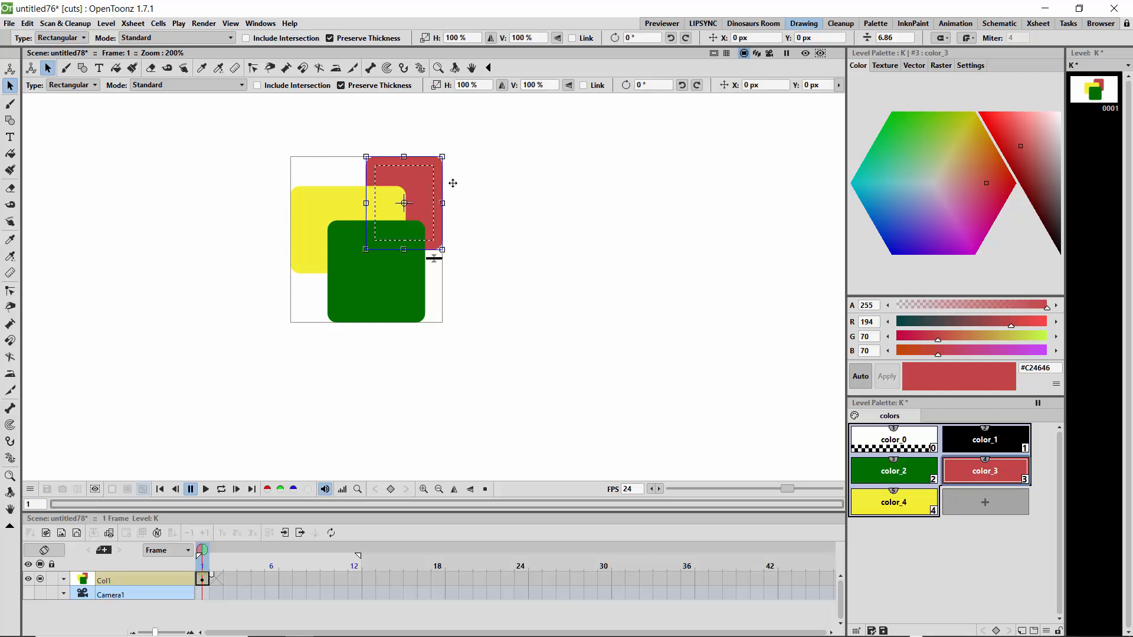
left_click_drag(453, 183, 641, 227)
left_click(531, 386)
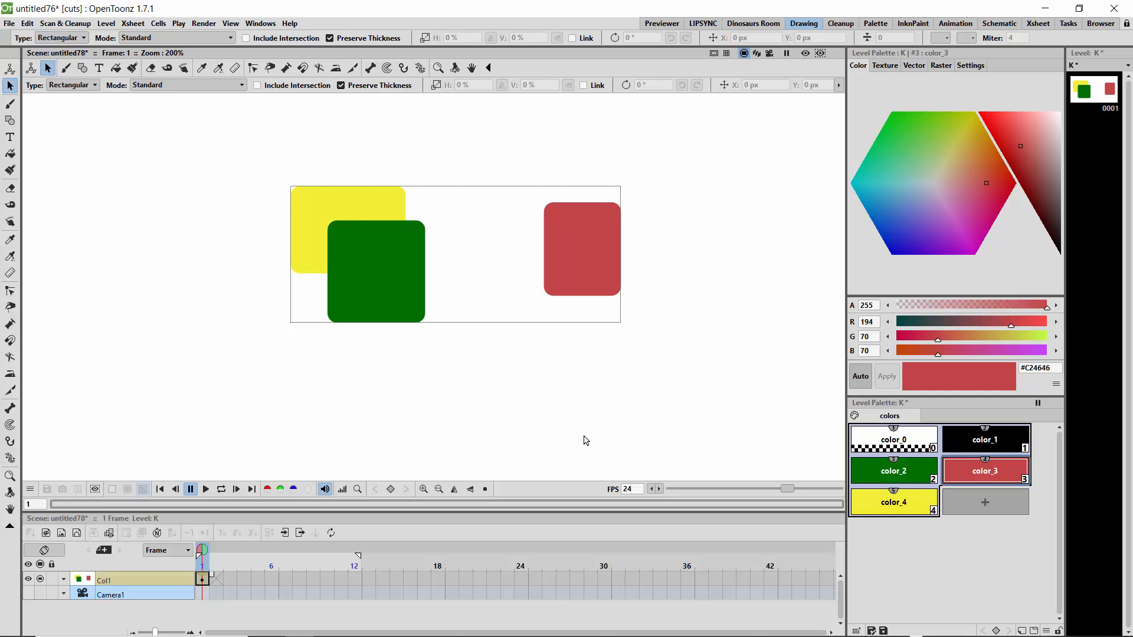
Fill the interior of the red rectangle with yellow color_4 using the Fill tool in Areas mode
left_click(871, 501)
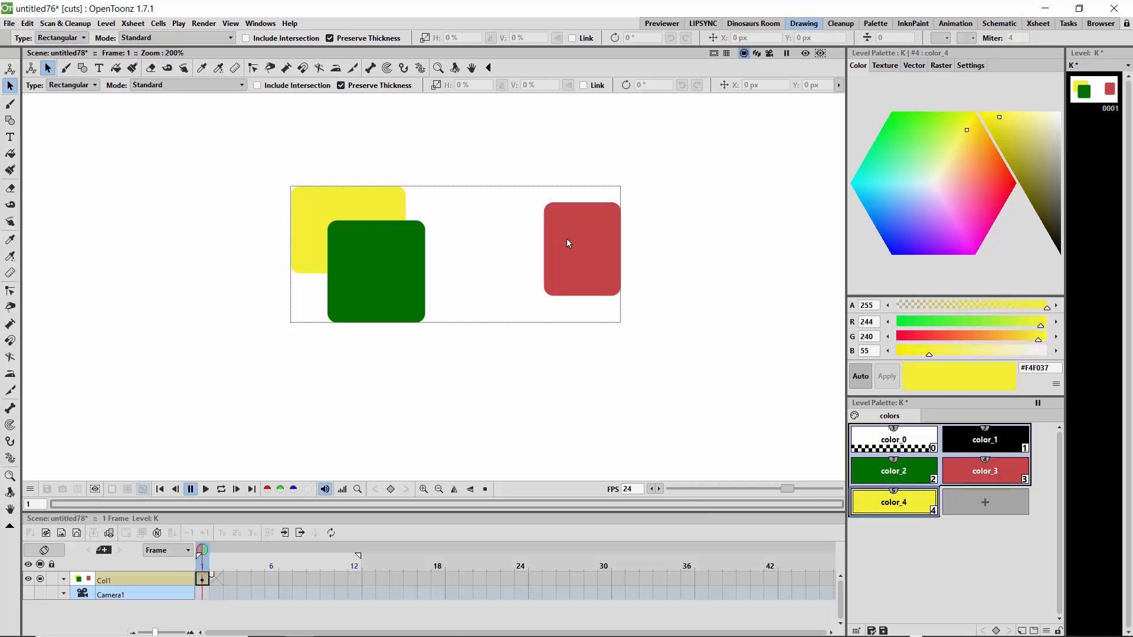
left_click_drag(565, 232, 597, 264)
left_click(10, 154)
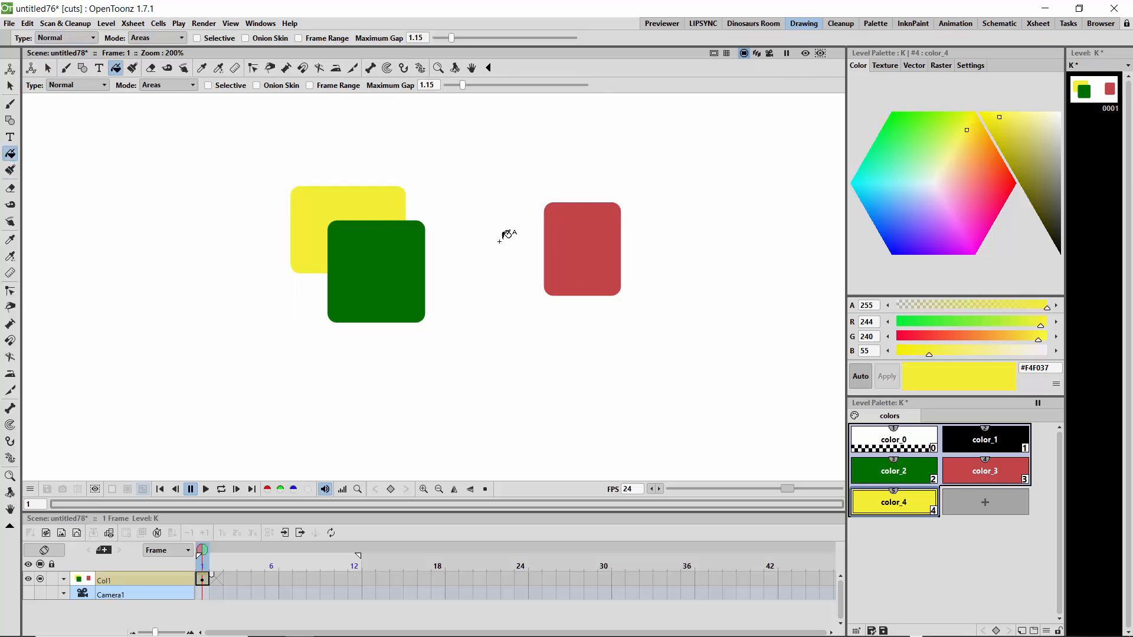
left_click(587, 242)
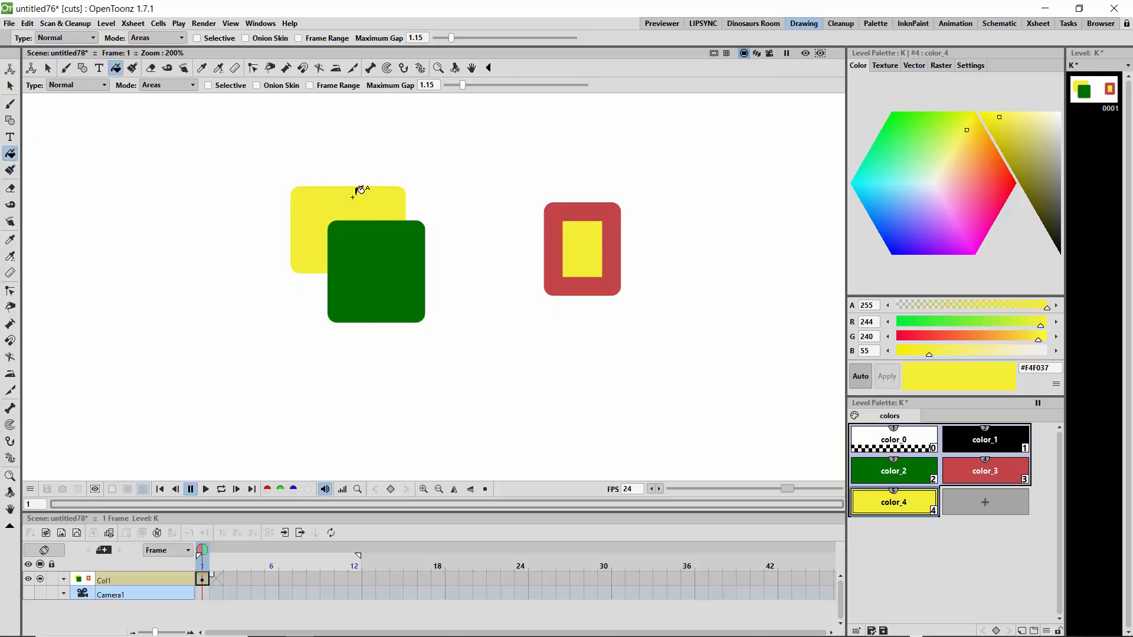
Test selecting the red rectangle and its yellow interior fill, and clear the selection
left_click(10, 86)
key("ctrl+a")
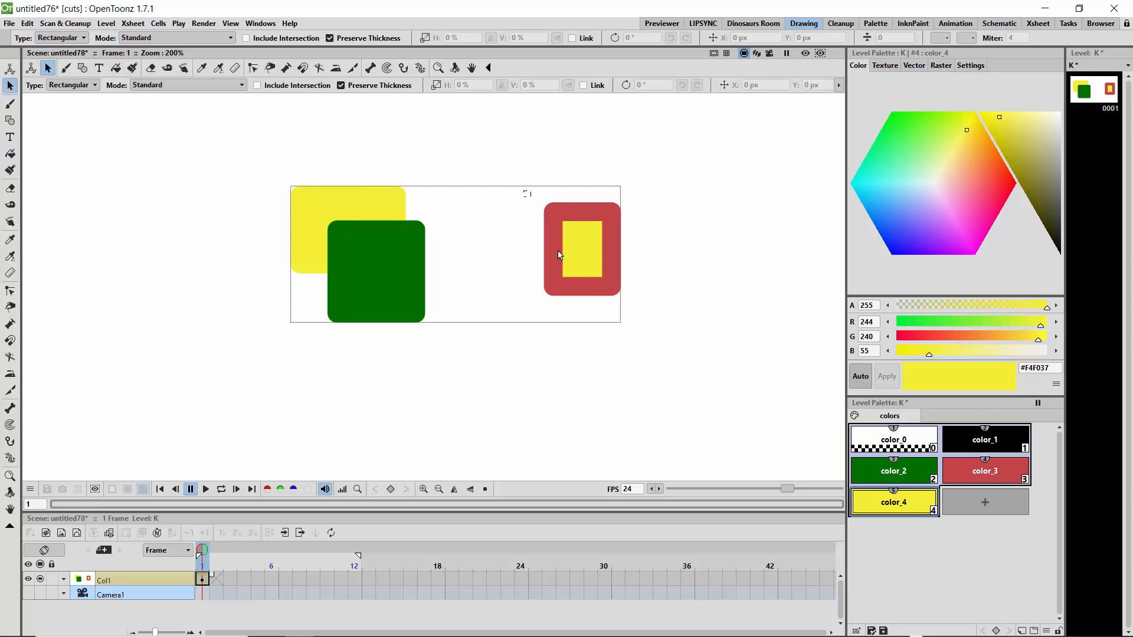
left_click_drag(523, 191, 647, 332)
left_click(584, 240)
left_click(603, 232)
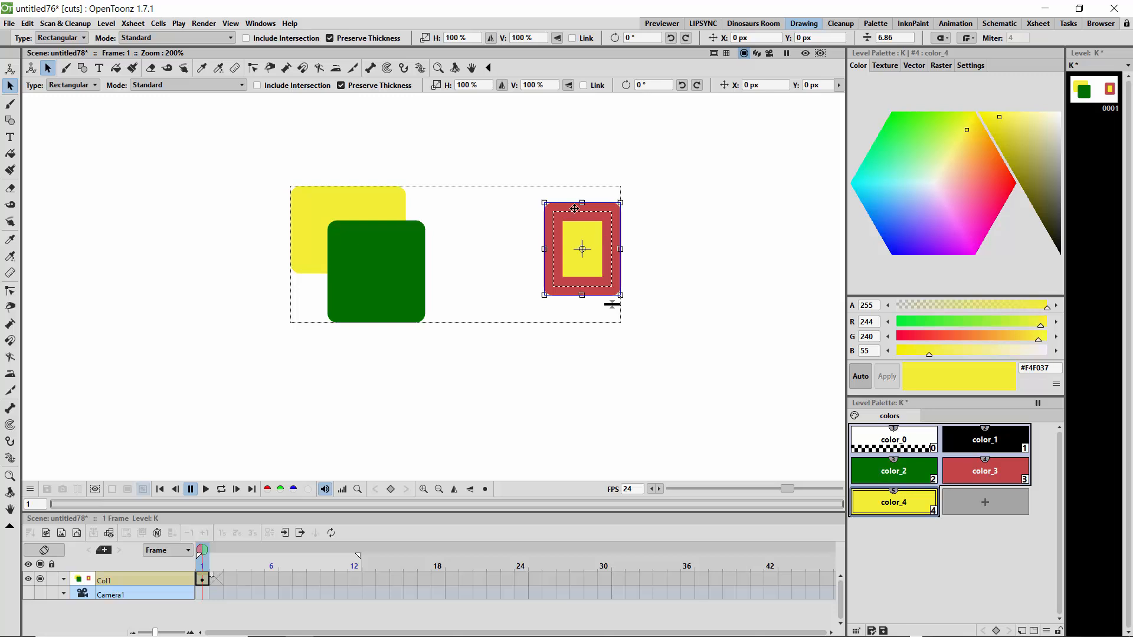
left_click(524, 194)
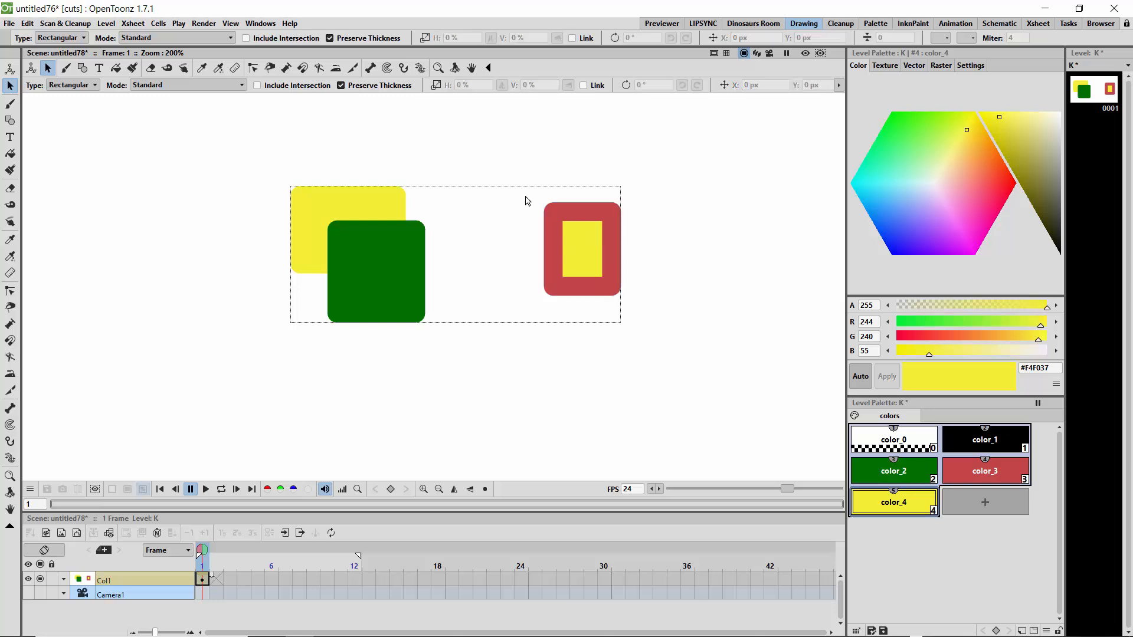
left_click(541, 243)
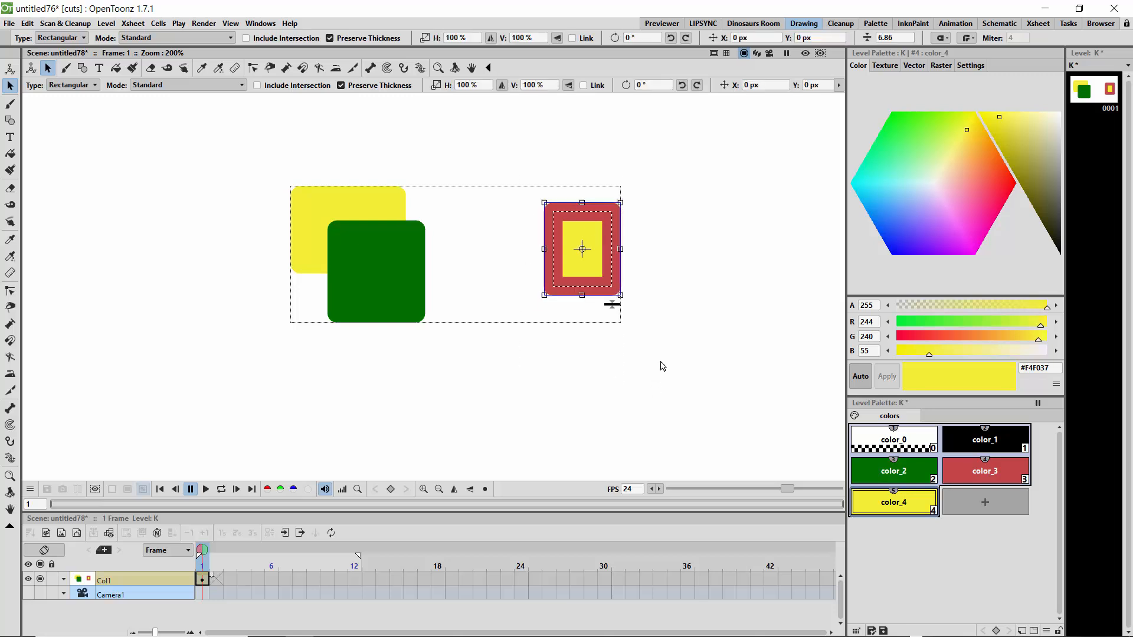
left_click(609, 341)
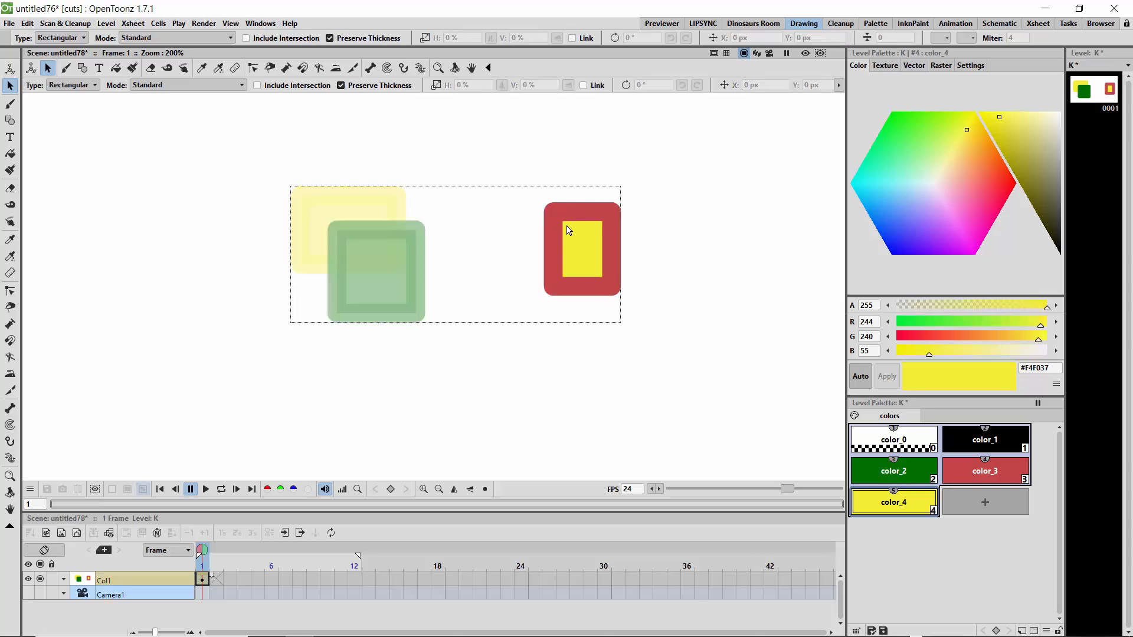
Enter the red rectangle's group, move the shape around, set it slightly left of its starting place, and exit the group
double_click(592, 225)
left_click_drag(541, 197, 678, 338)
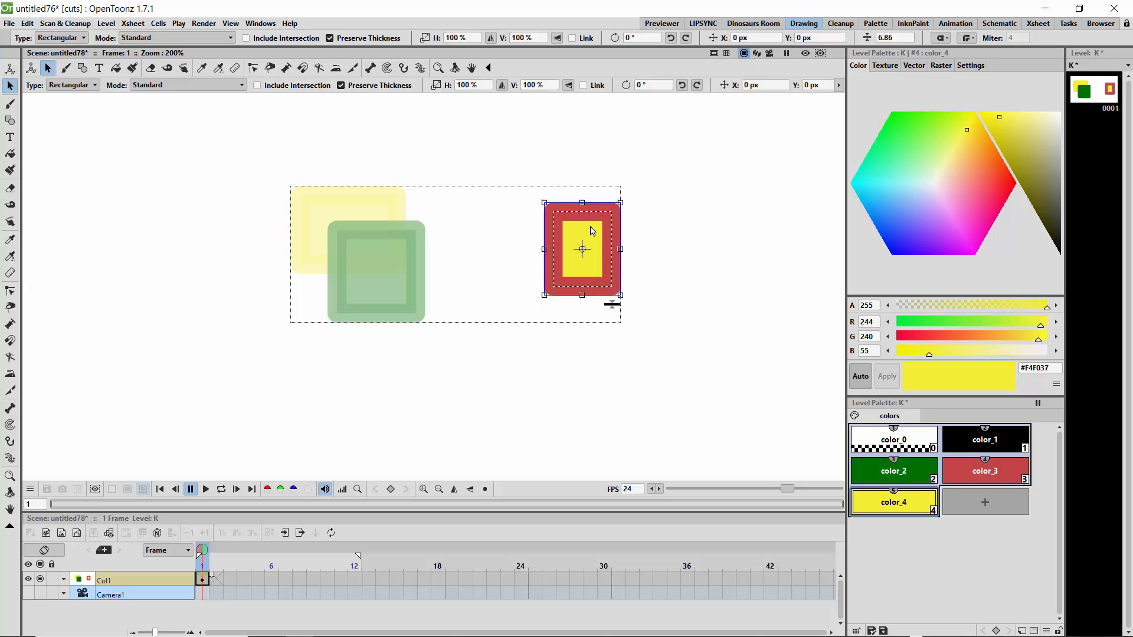
left_click_drag(595, 215, 628, 304)
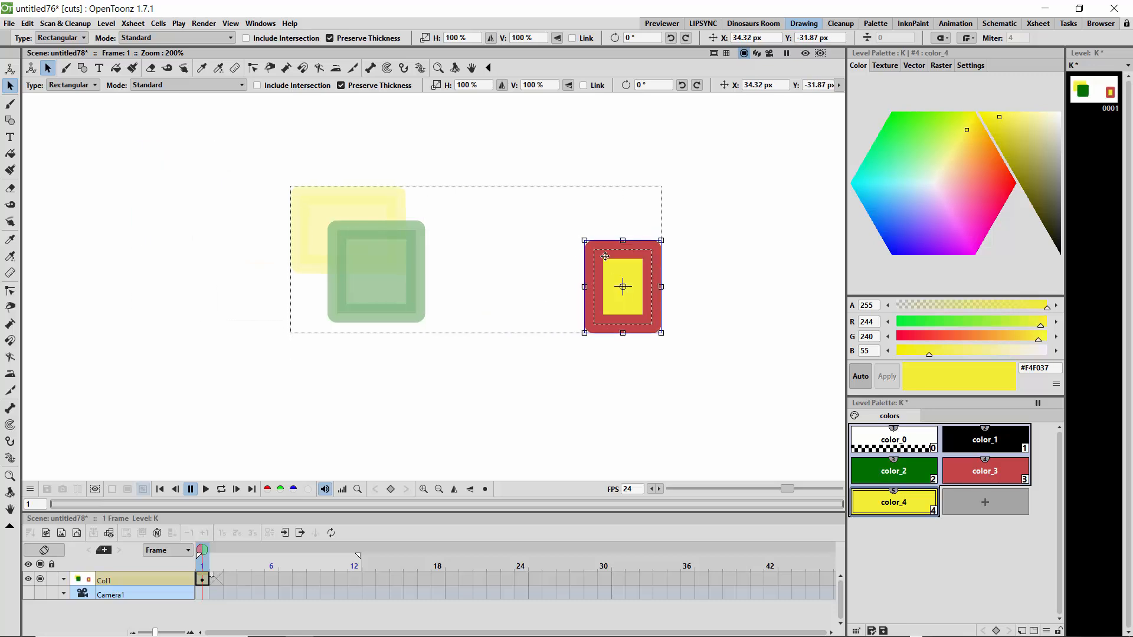
left_click_drag(604, 251, 538, 217)
left_click(522, 167)
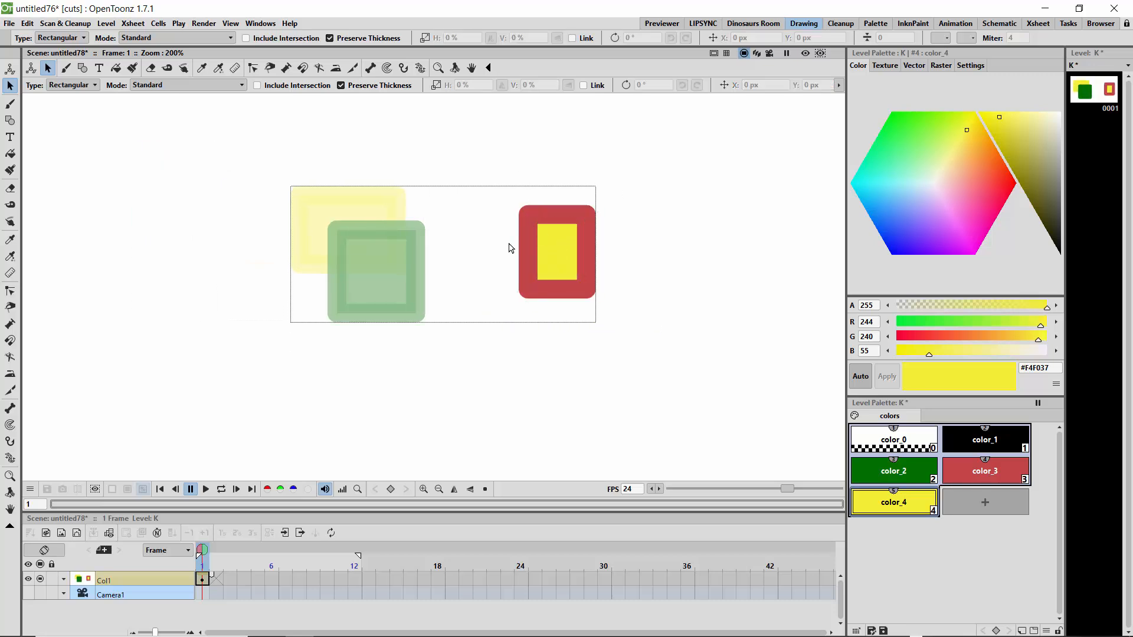
double_click(584, 176)
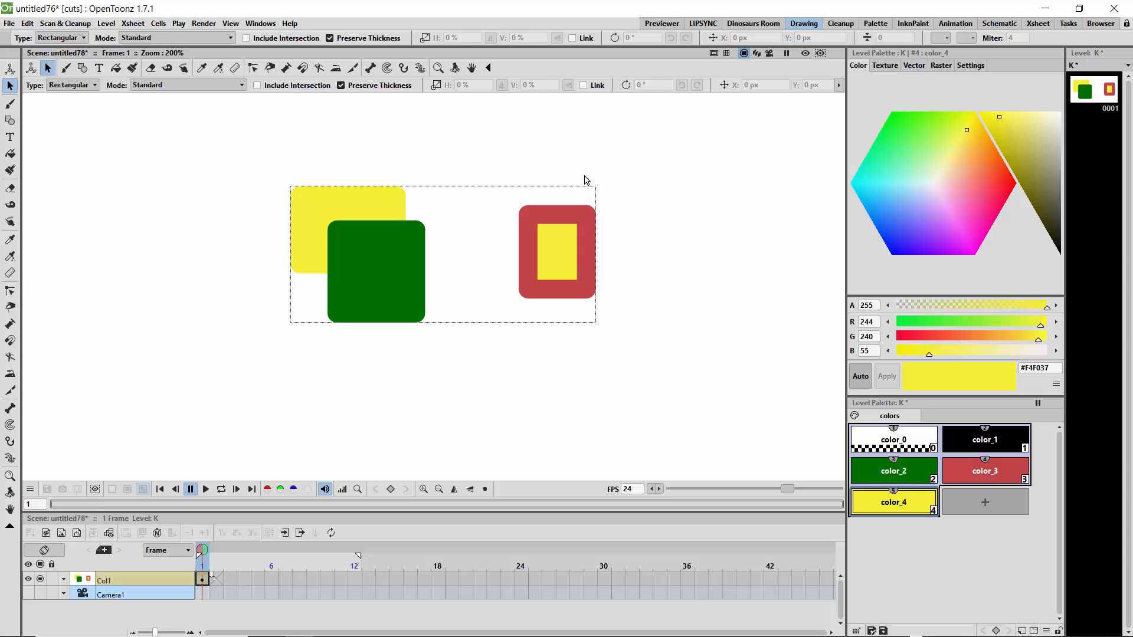
Enter the green square's group and move the square about 21 px right and 27 px down
double_click(416, 241)
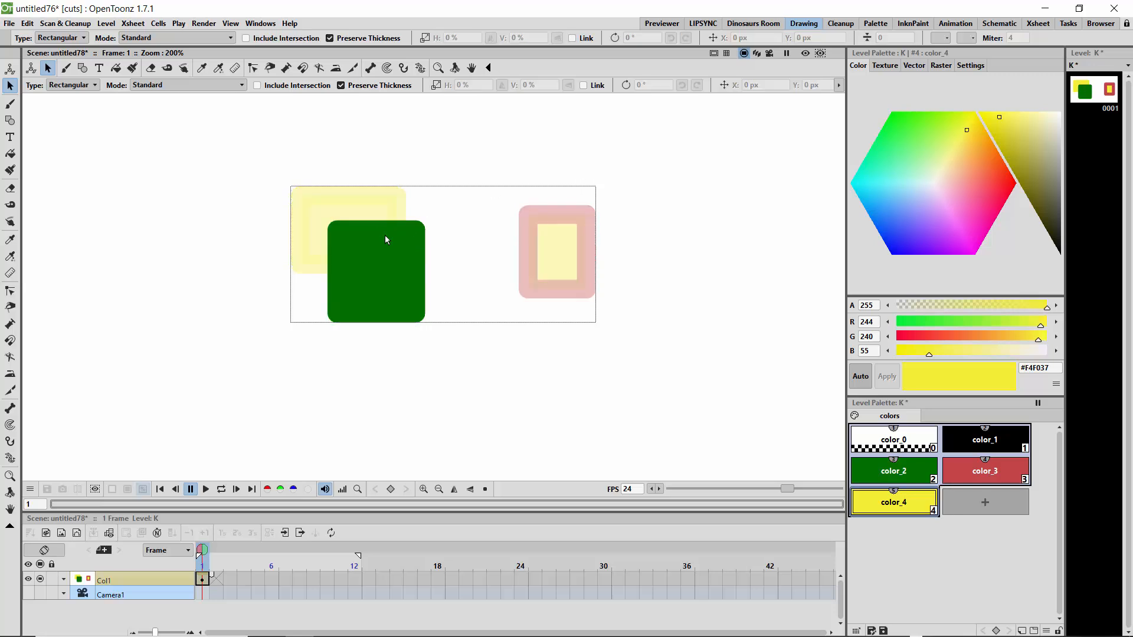
left_click_drag(482, 356, 482, 358)
left_click(401, 243)
left_click_drag(307, 202, 487, 349)
left_click(416, 236)
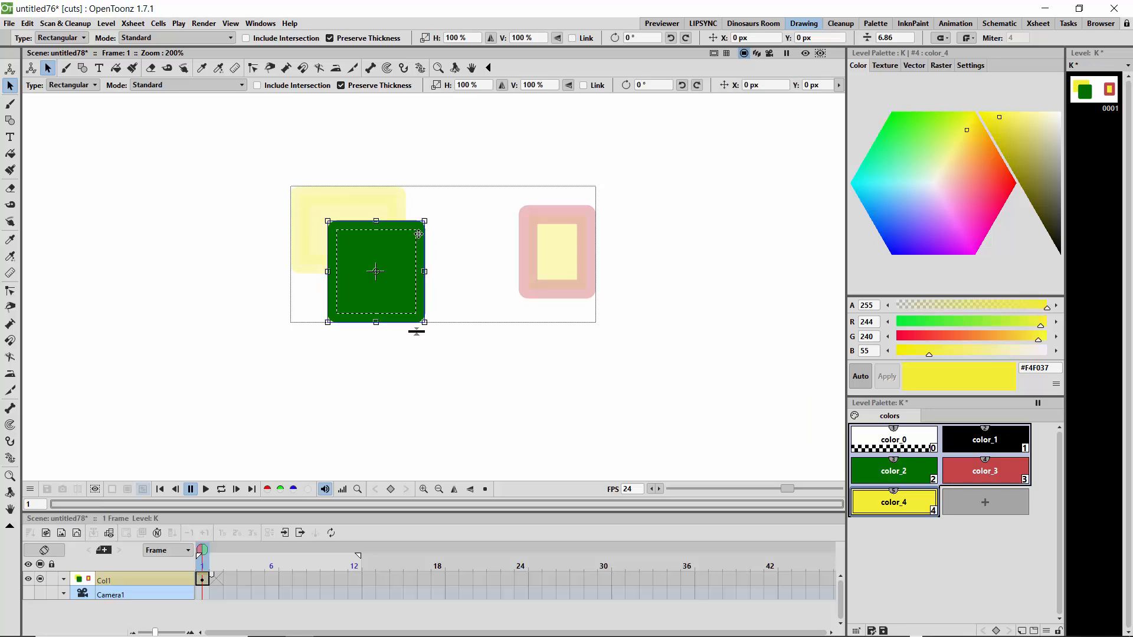
left_click_drag(418, 234, 450, 263)
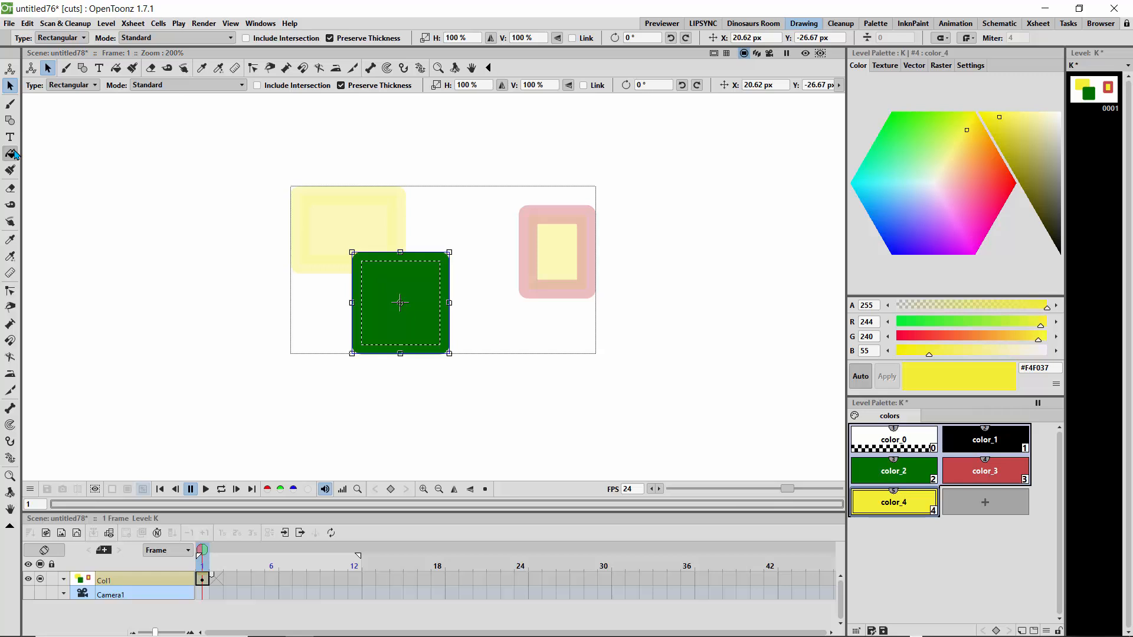
key("ctrl+s")
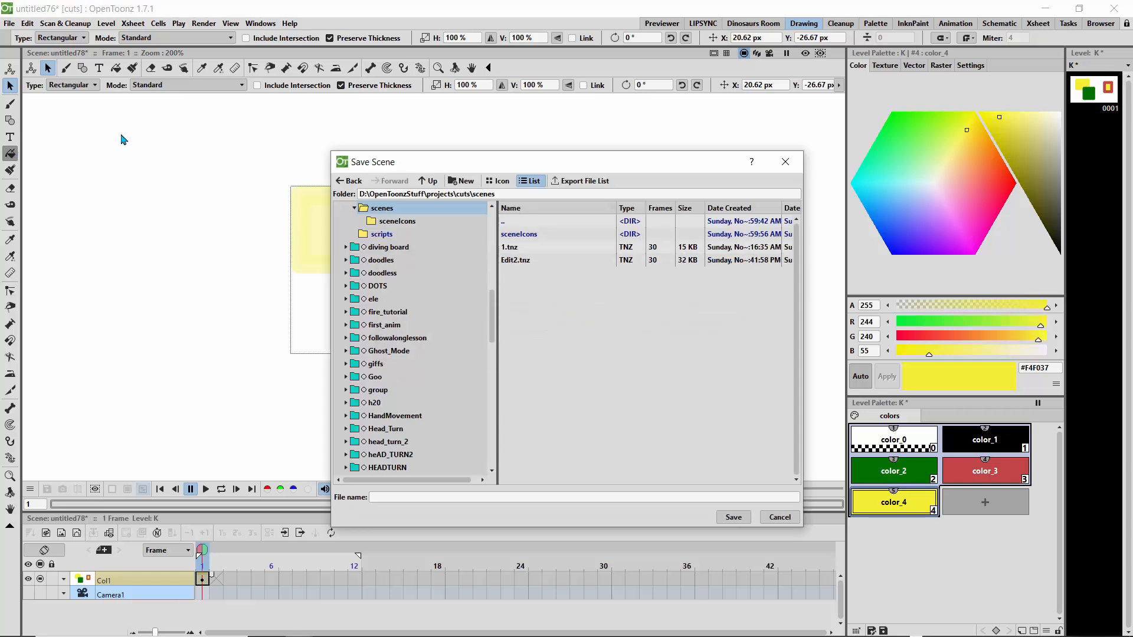
left_click(786, 167)
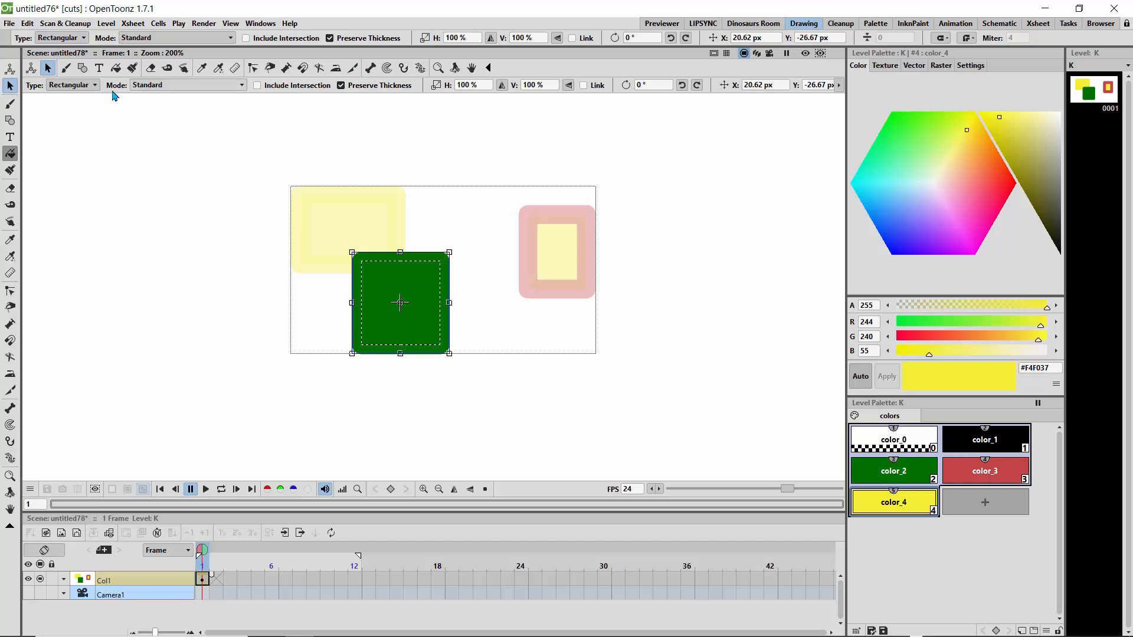
left_click(158, 87)
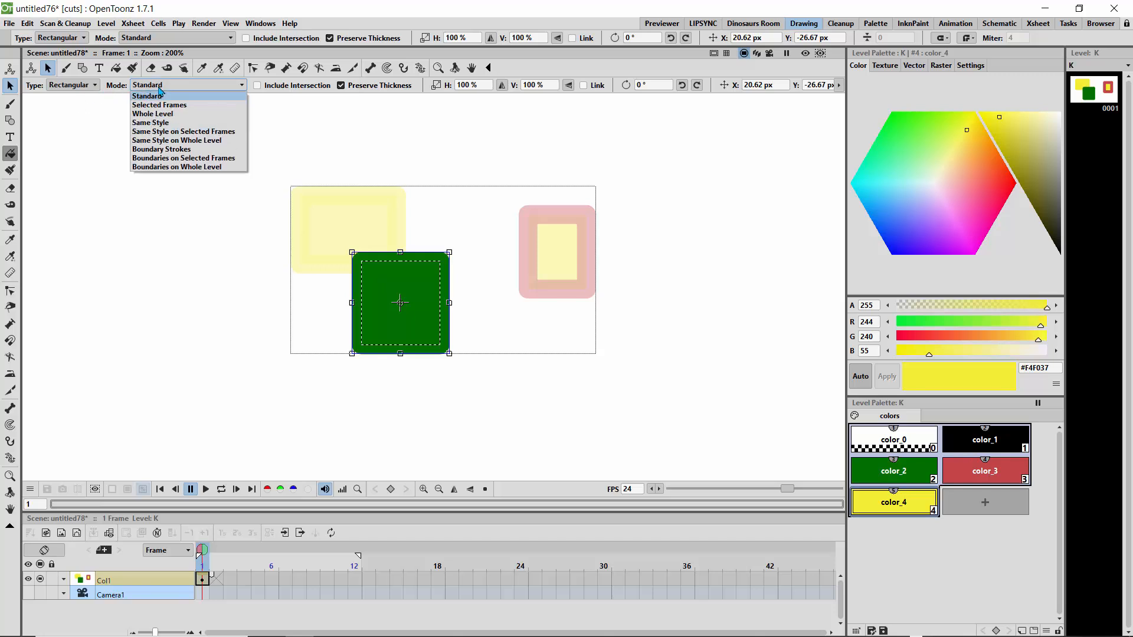
left_click(157, 87)
left_click(83, 87)
left_click(83, 89)
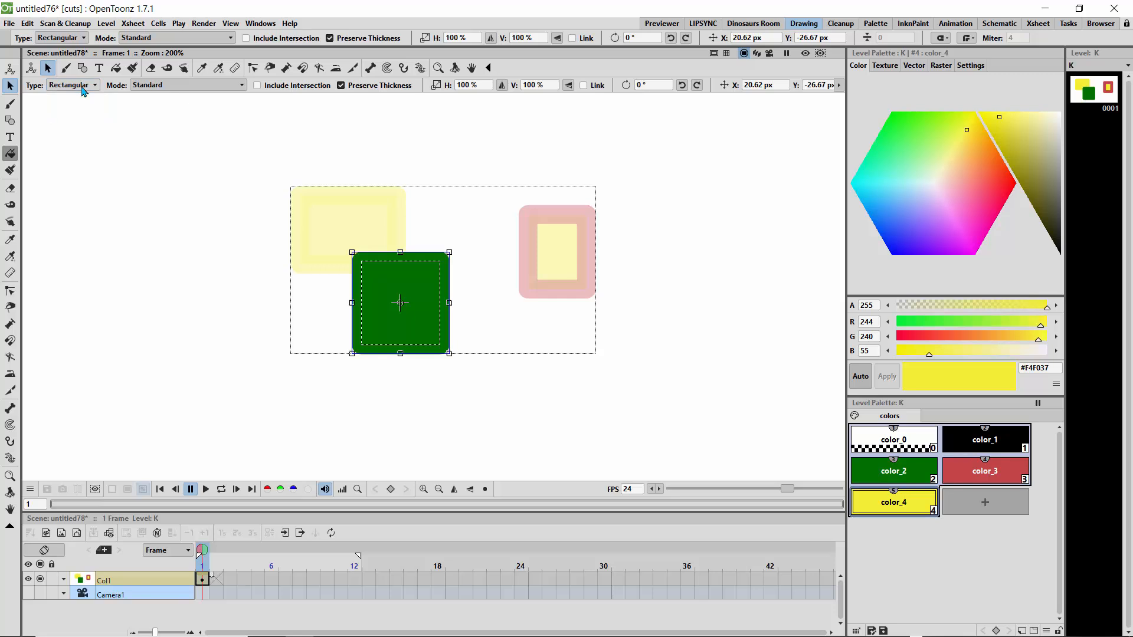
Recolor the green square's outline with black color_1 using the Fill tool in Lines mode
left_click(116, 68)
left_click(176, 88)
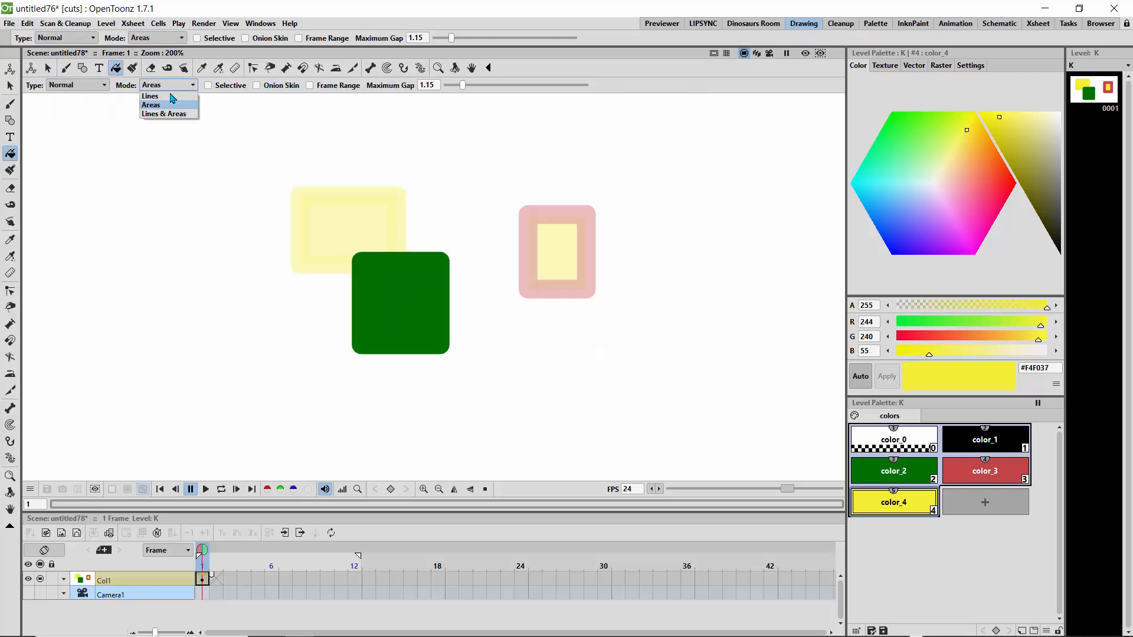
left_click(159, 105)
left_click(985, 439)
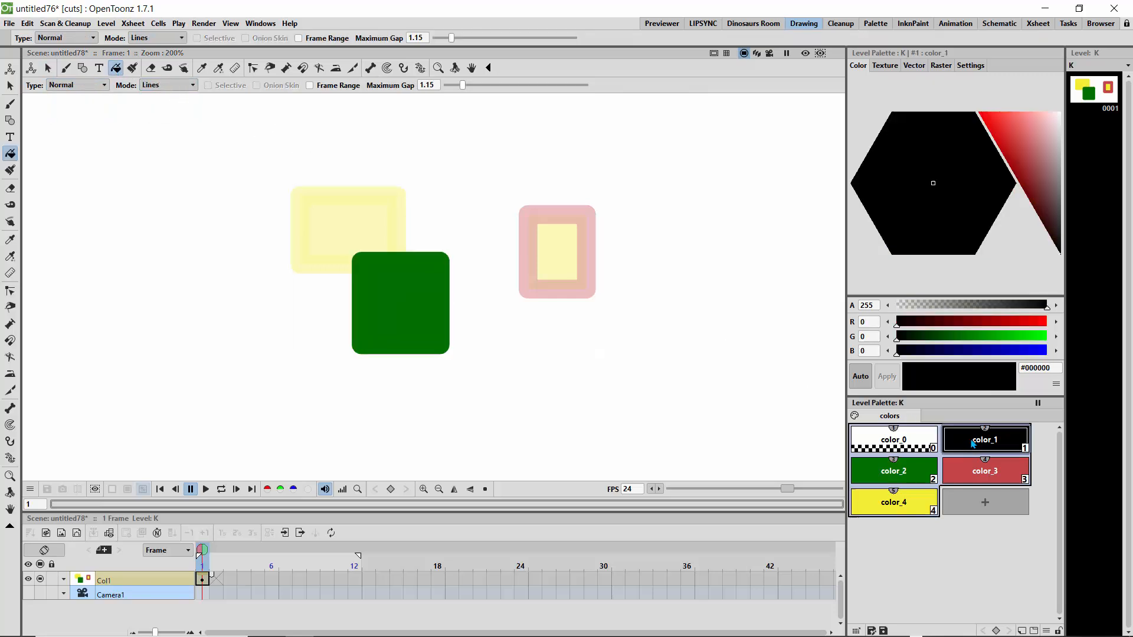
left_click(454, 255)
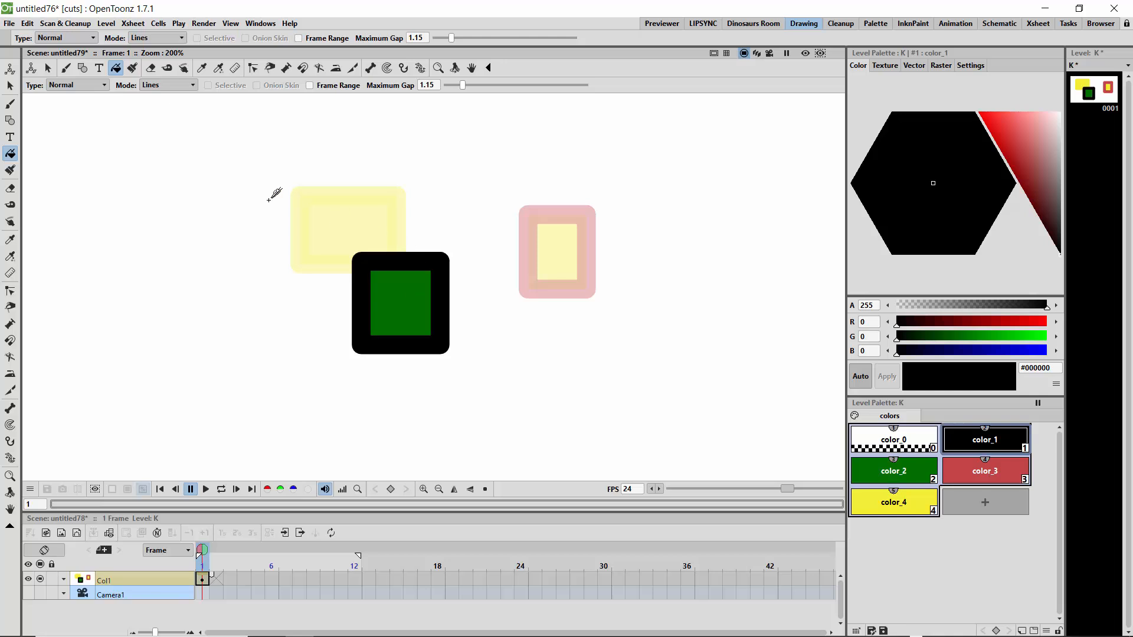
Exit the group, move the black-outlined square onto the yellow rectangle's lower-left corner, and place the red rectangle behind its upper edge
left_click(10, 86)
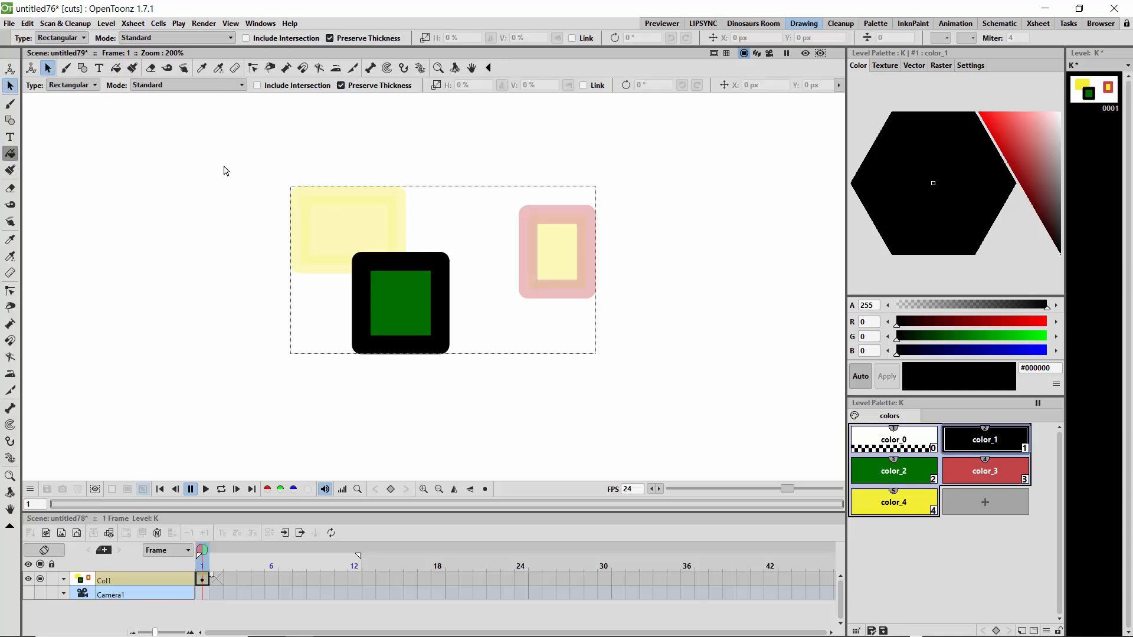
left_click(380, 269)
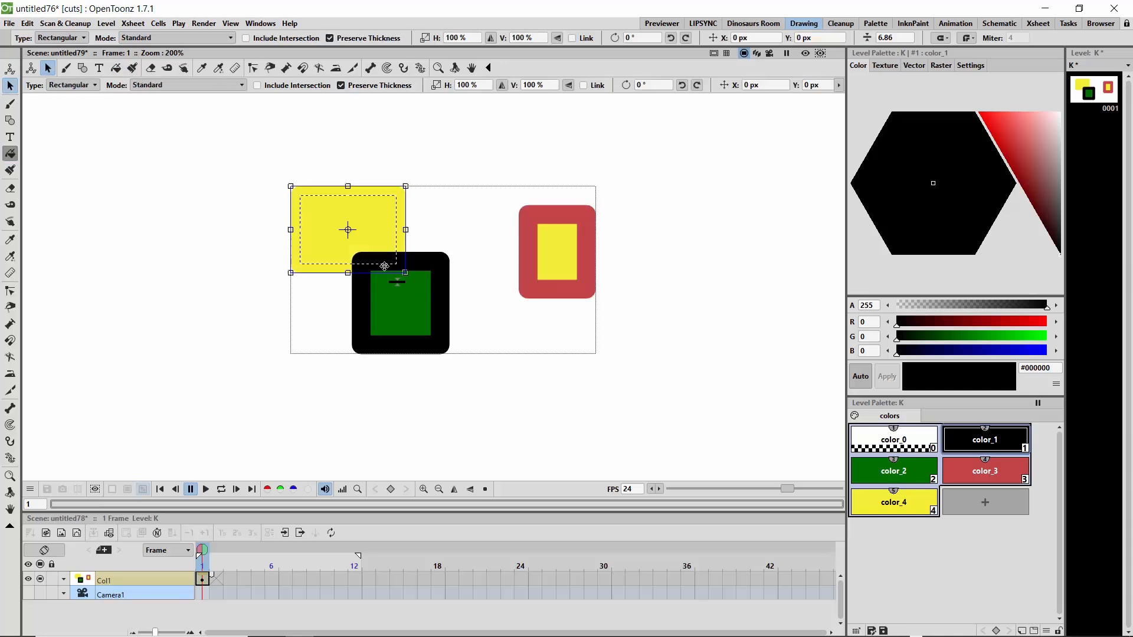
left_click(430, 267)
left_click_drag(429, 262, 310, 228)
left_click(531, 225)
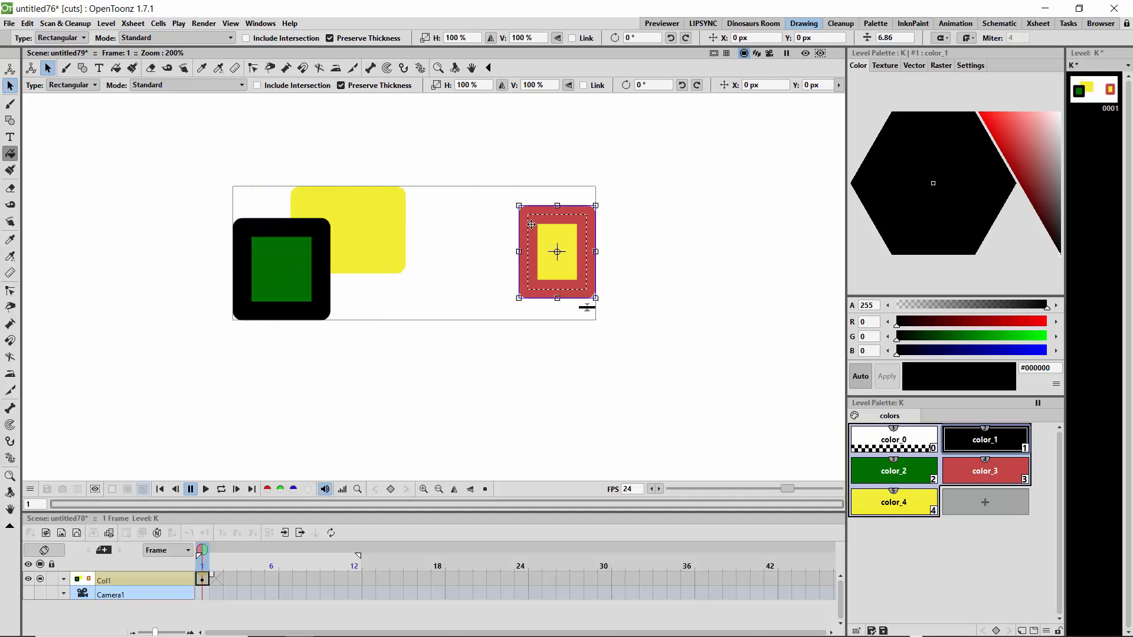
left_click_drag(536, 214, 351, 162)
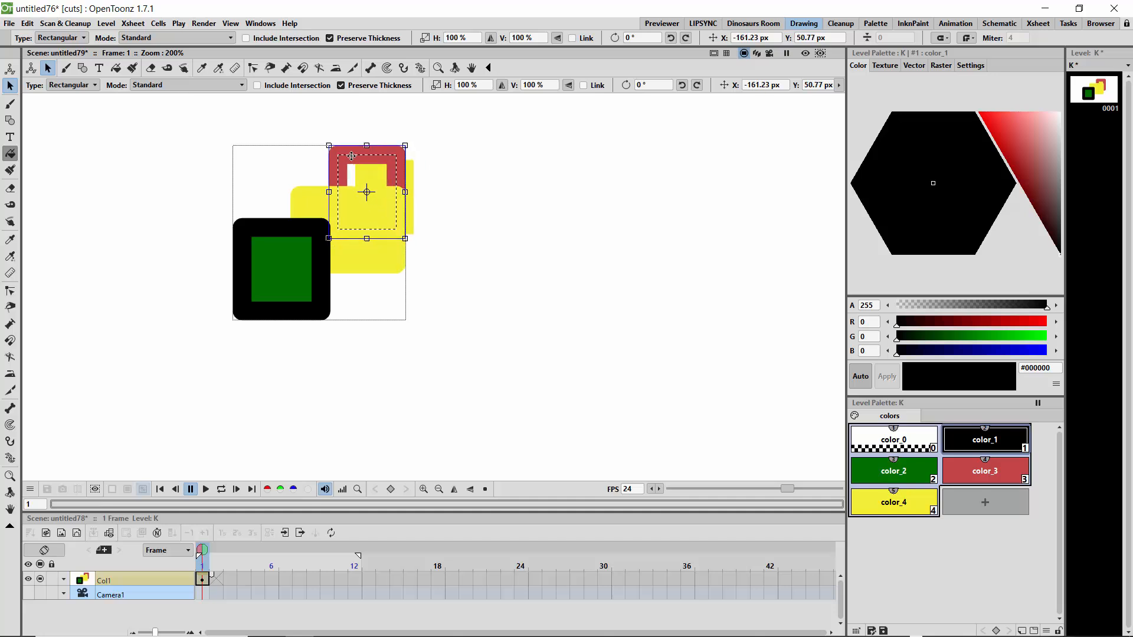
Change the outline of the yellow rectangle to green color_2 and deselect it
left_click(312, 198)
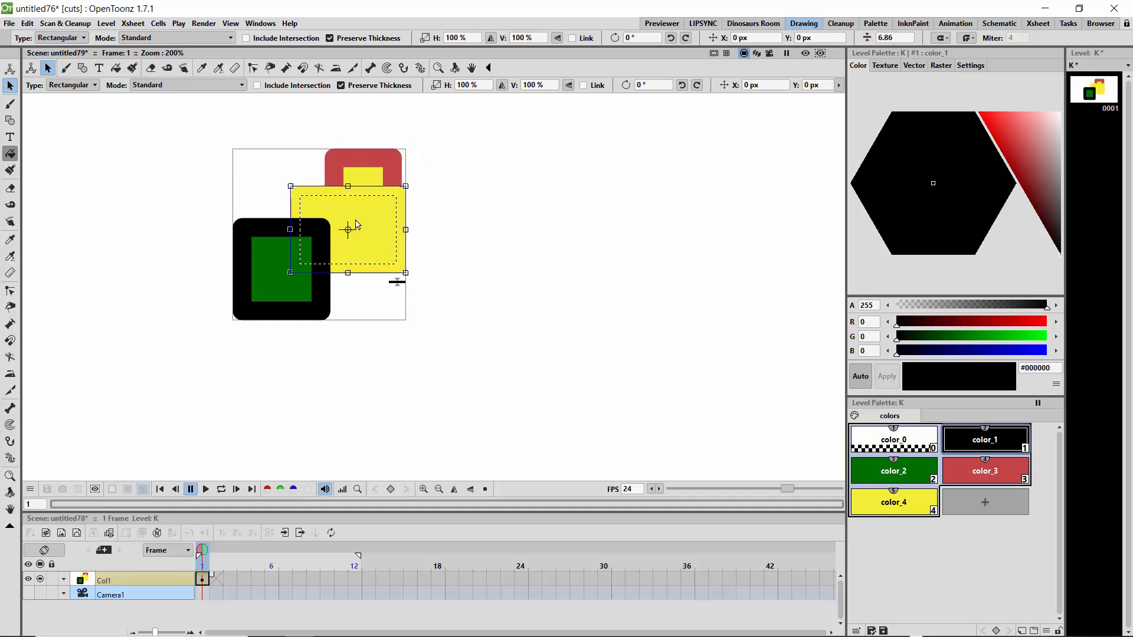
left_click(874, 475)
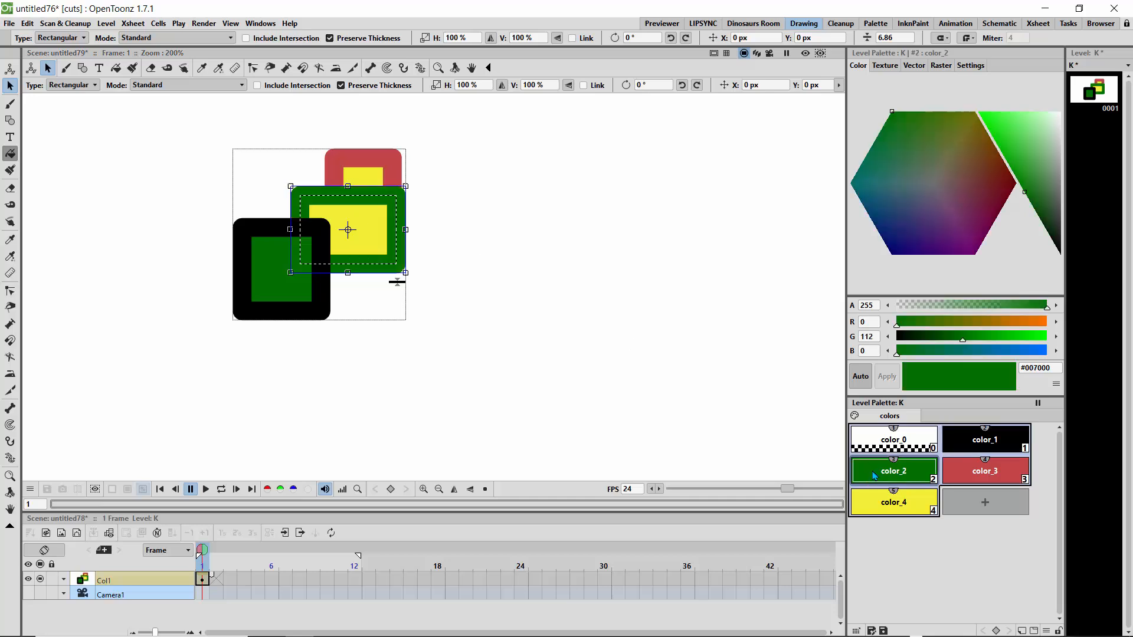
left_click(478, 268)
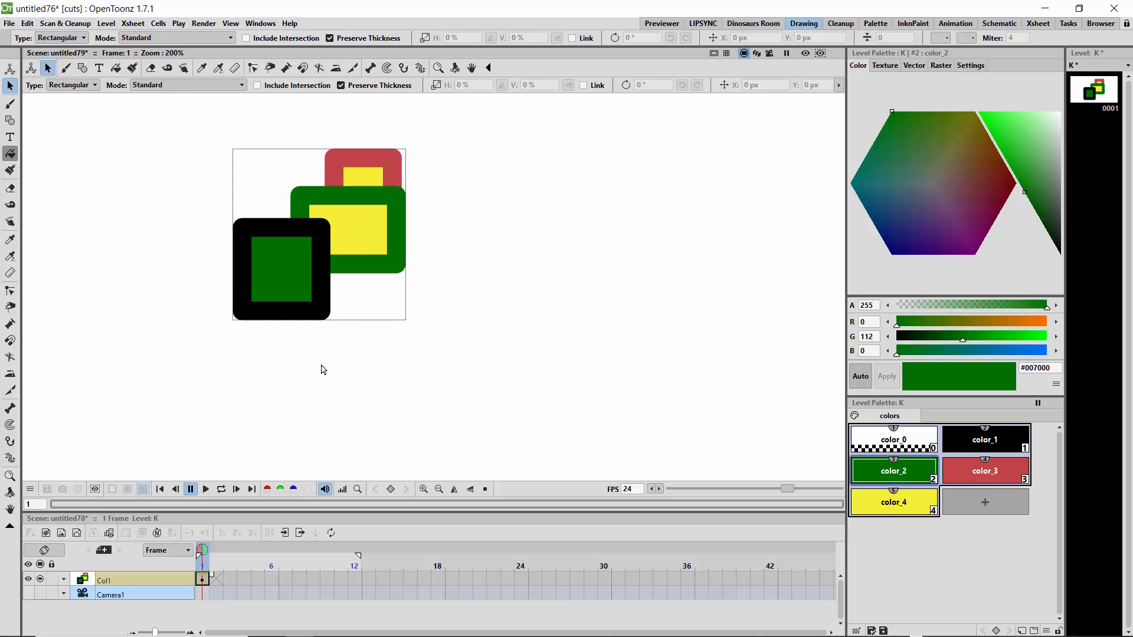
Enter the black-outlined square's group, cut a short segment out of its left side with the Cutter tool, delete it, and exit the group
double_click(266, 237)
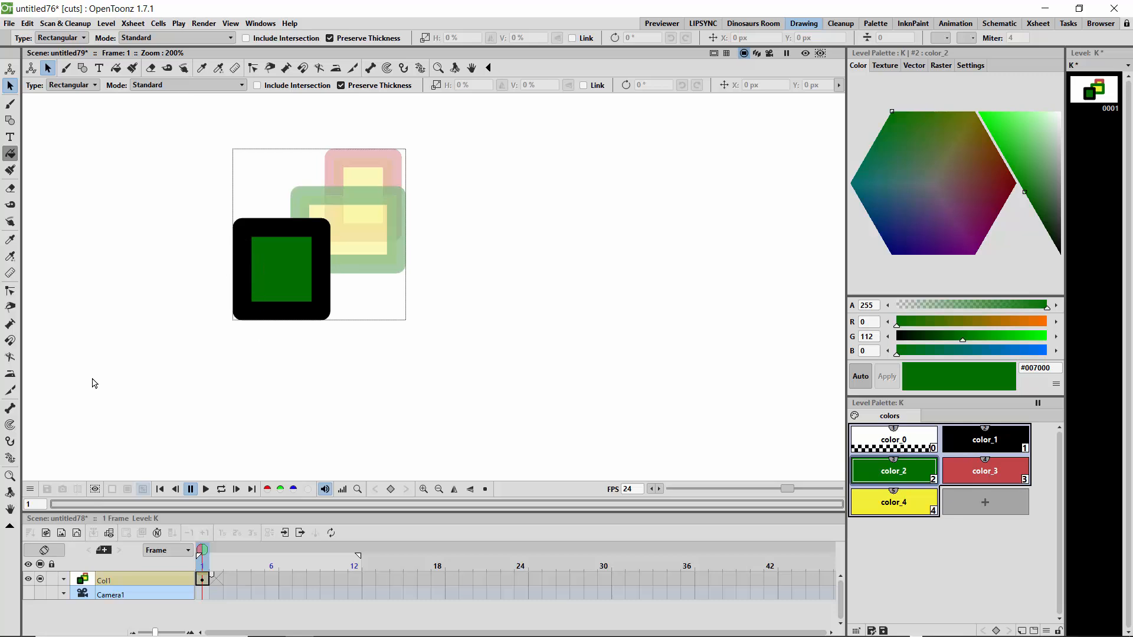
left_click(10, 390)
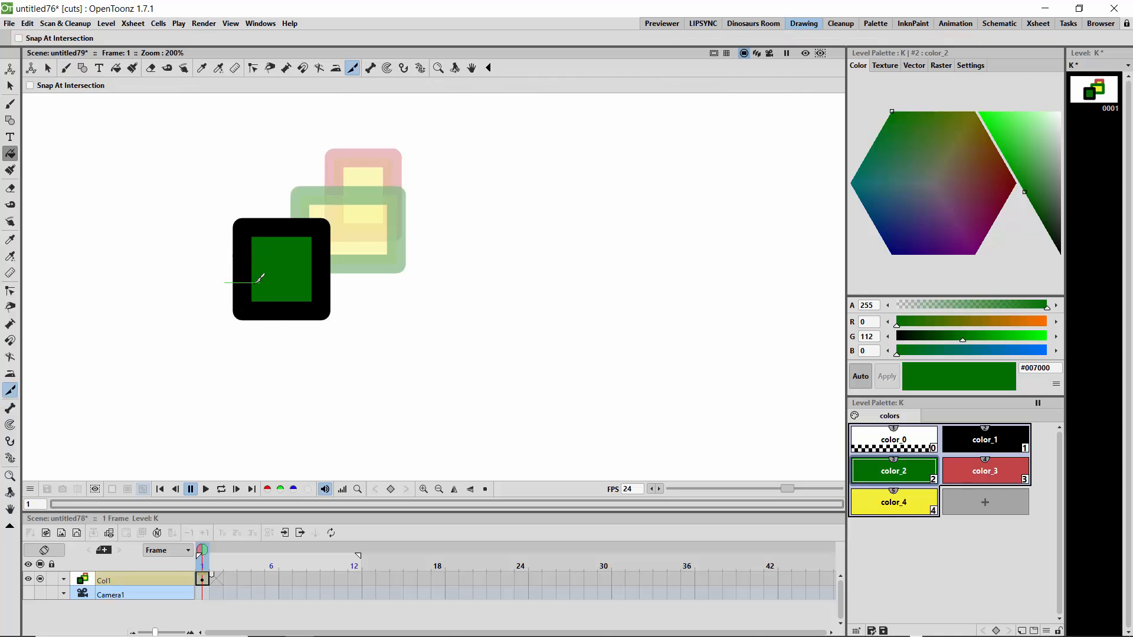
left_click(878, 456)
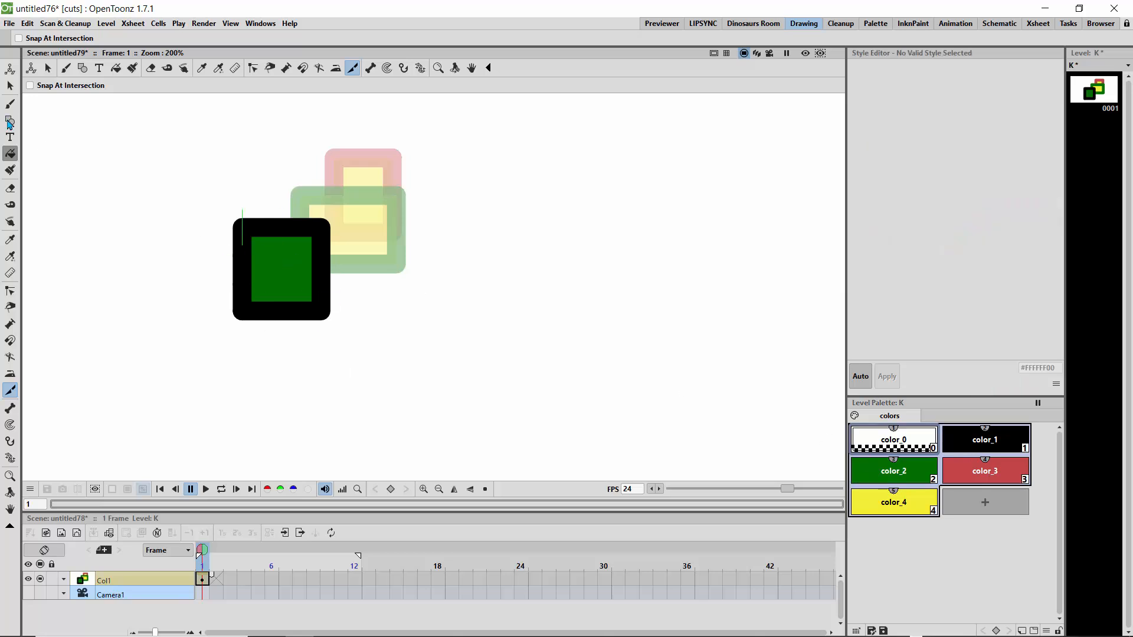
left_click(9, 87)
left_click(331, 284)
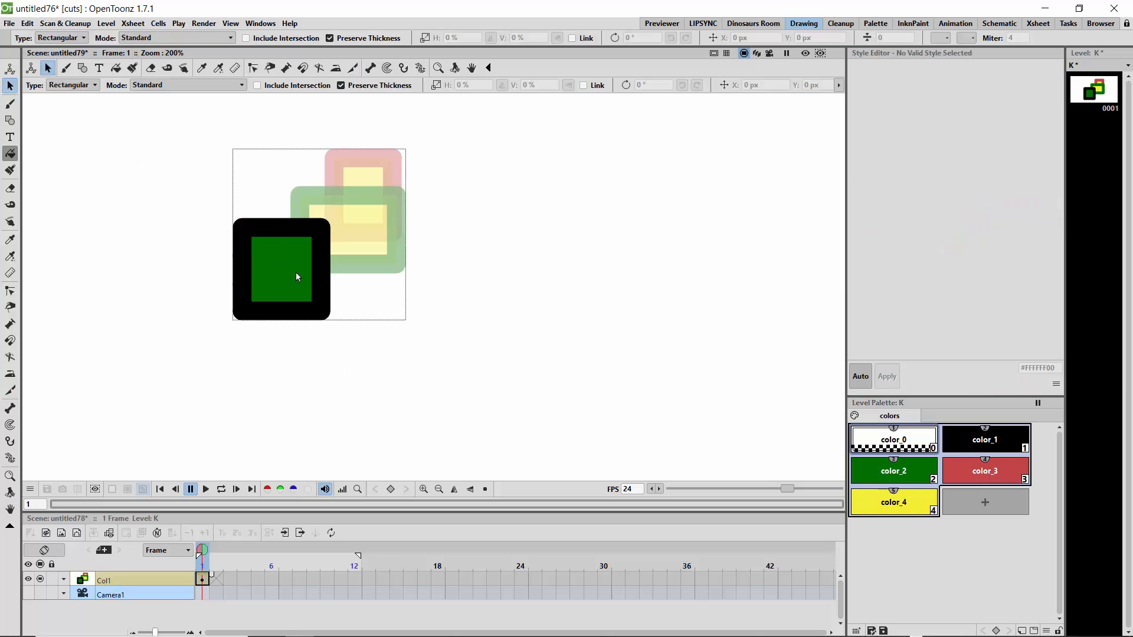
left_click(243, 267)
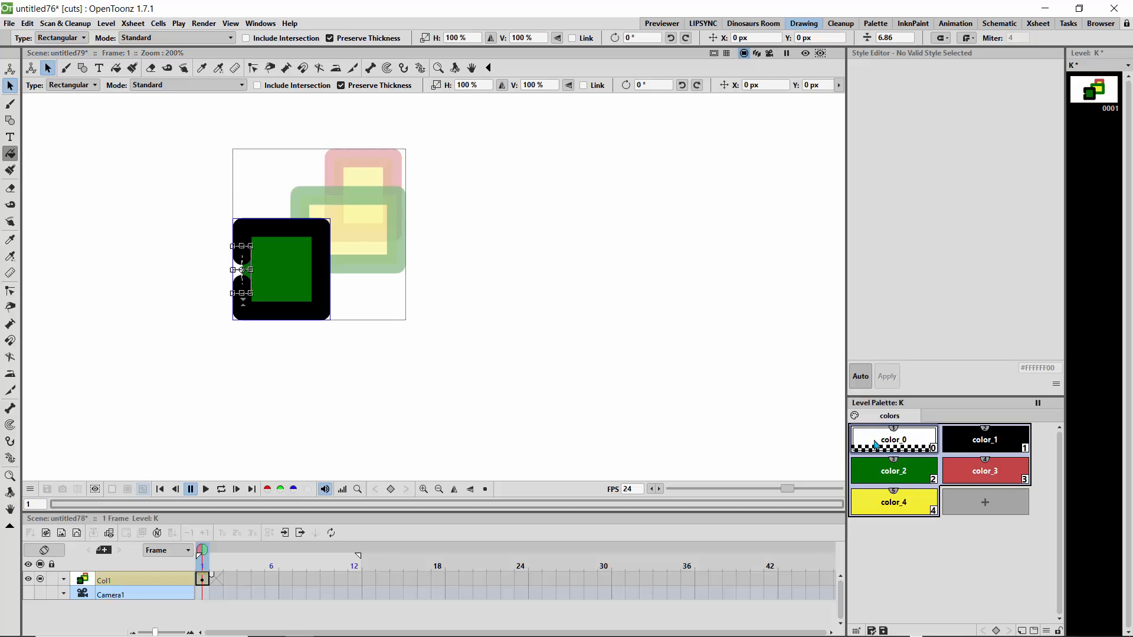
key("Delete")
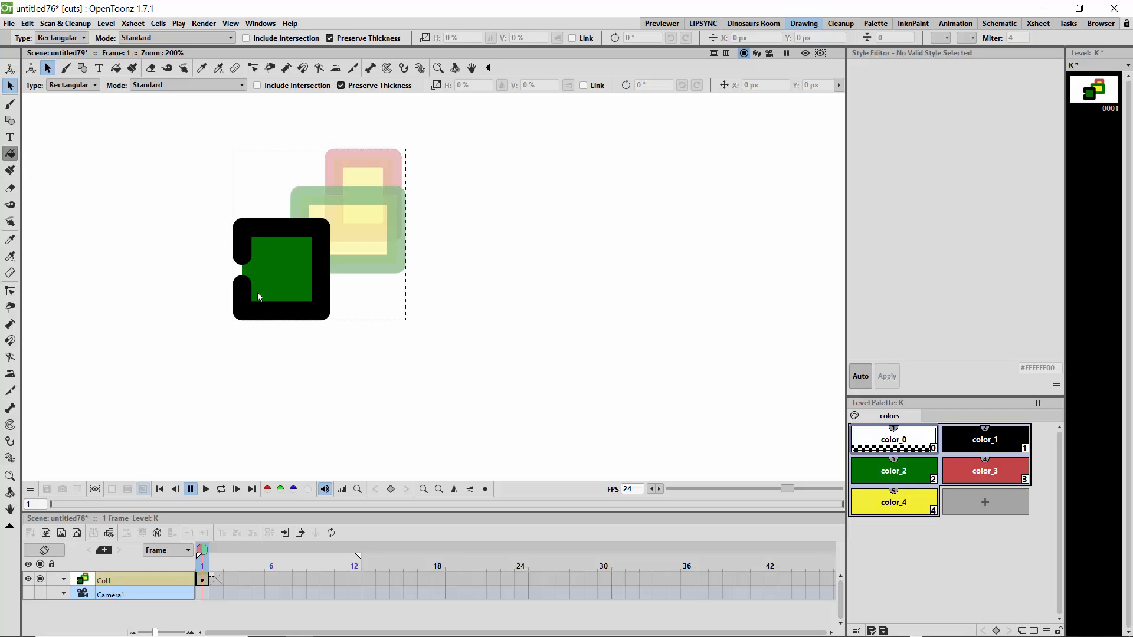
left_click(263, 231)
left_click(172, 234)
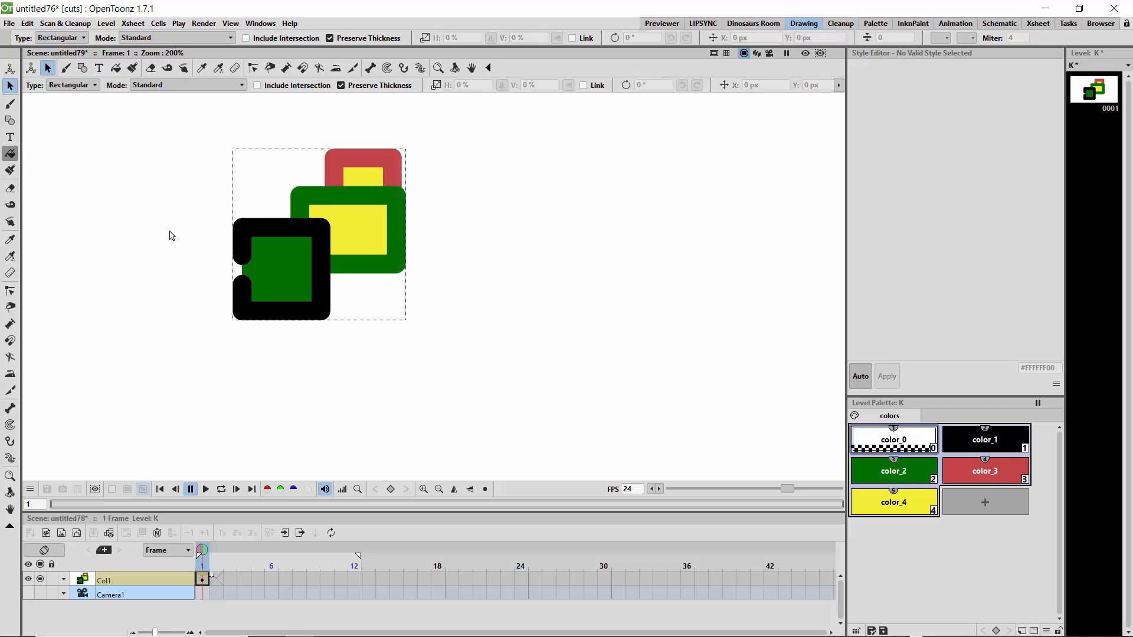
Move the cut-open black-outlined square about 11 px left and 7 px down, and deselect it
left_click(322, 311)
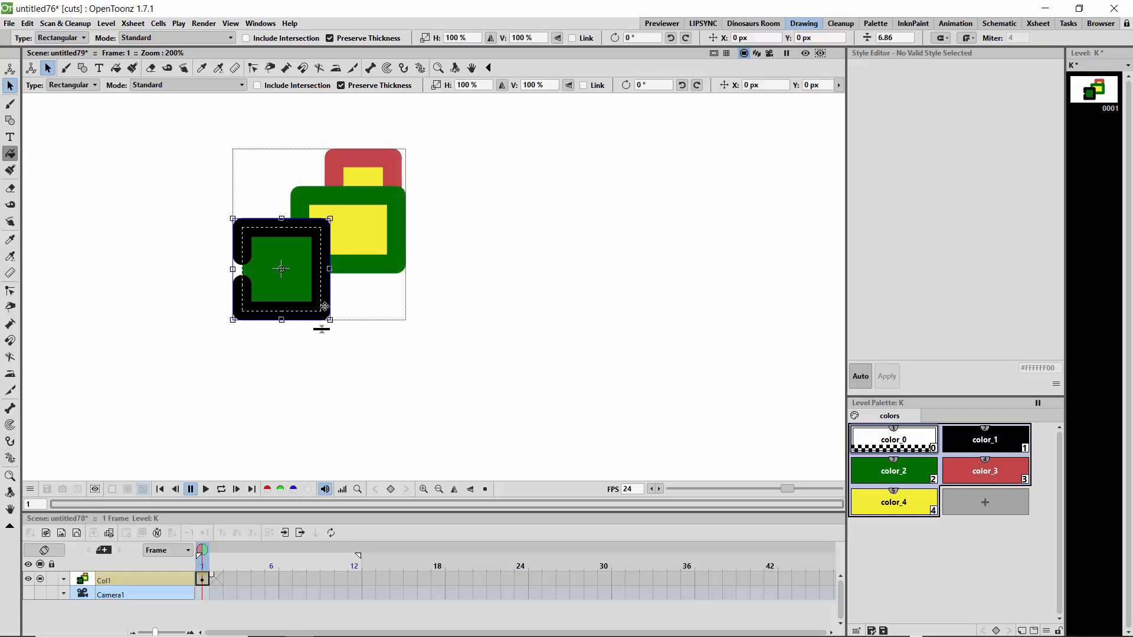
mouse_move(324, 307)
left_mouse_down()
mouse_move(349, 362)
mouse_move(291, 324)
mouse_move(311, 315)
left_mouse_up()
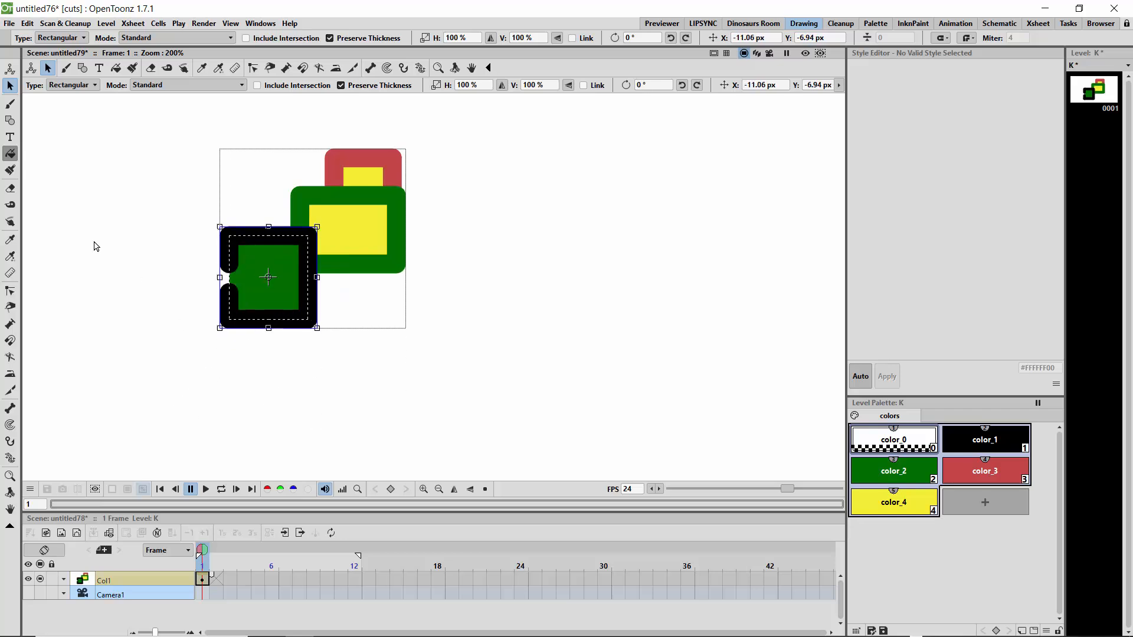
left_click(216, 314)
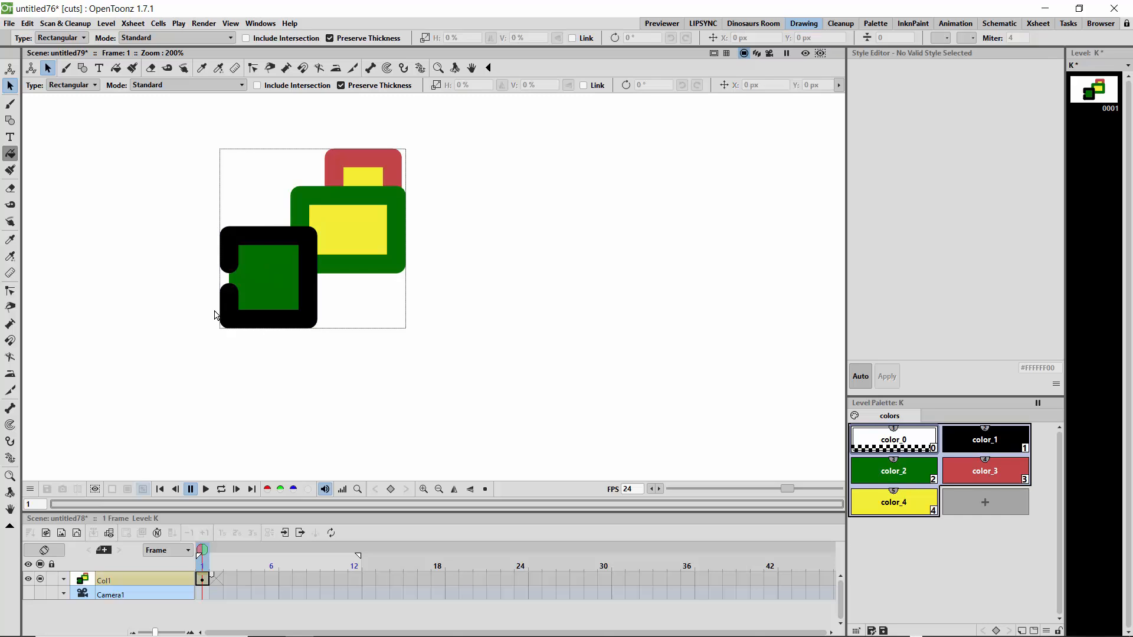